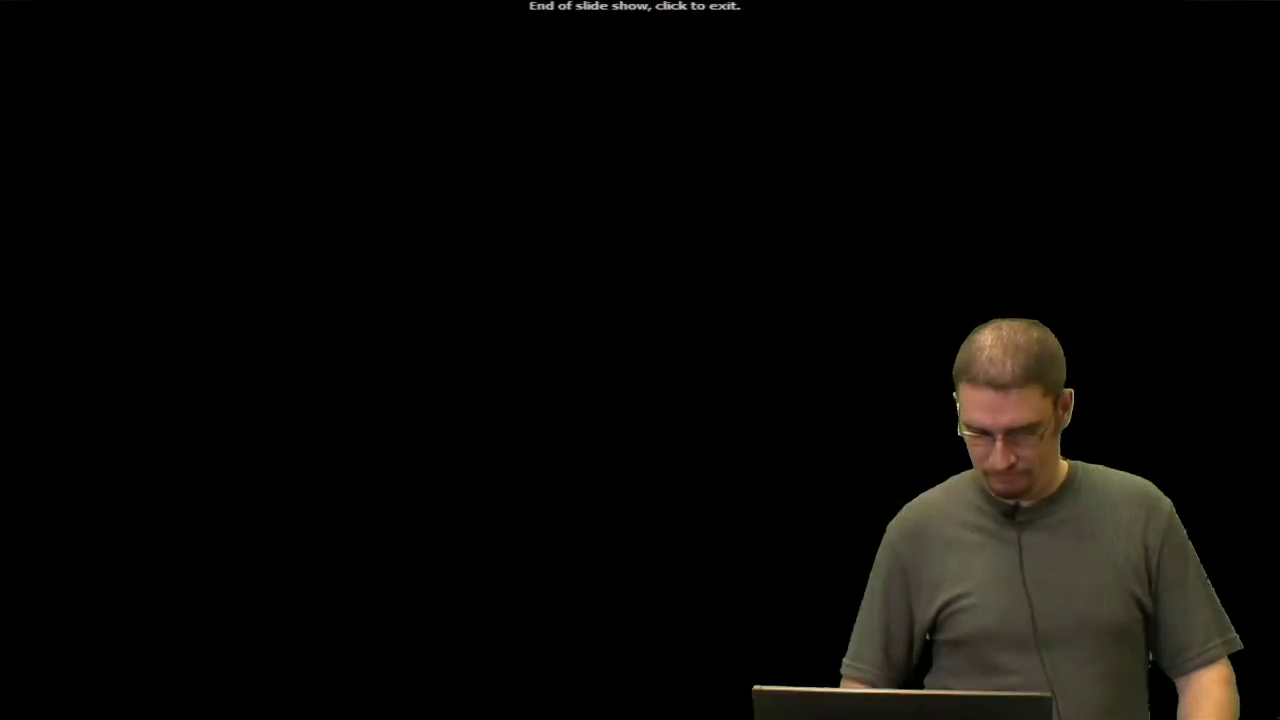
End the PowerPoint slide show and return to editing slide 9, 'CAD Model Preparation and Export'
{"action": "key", "text": "Escape"}
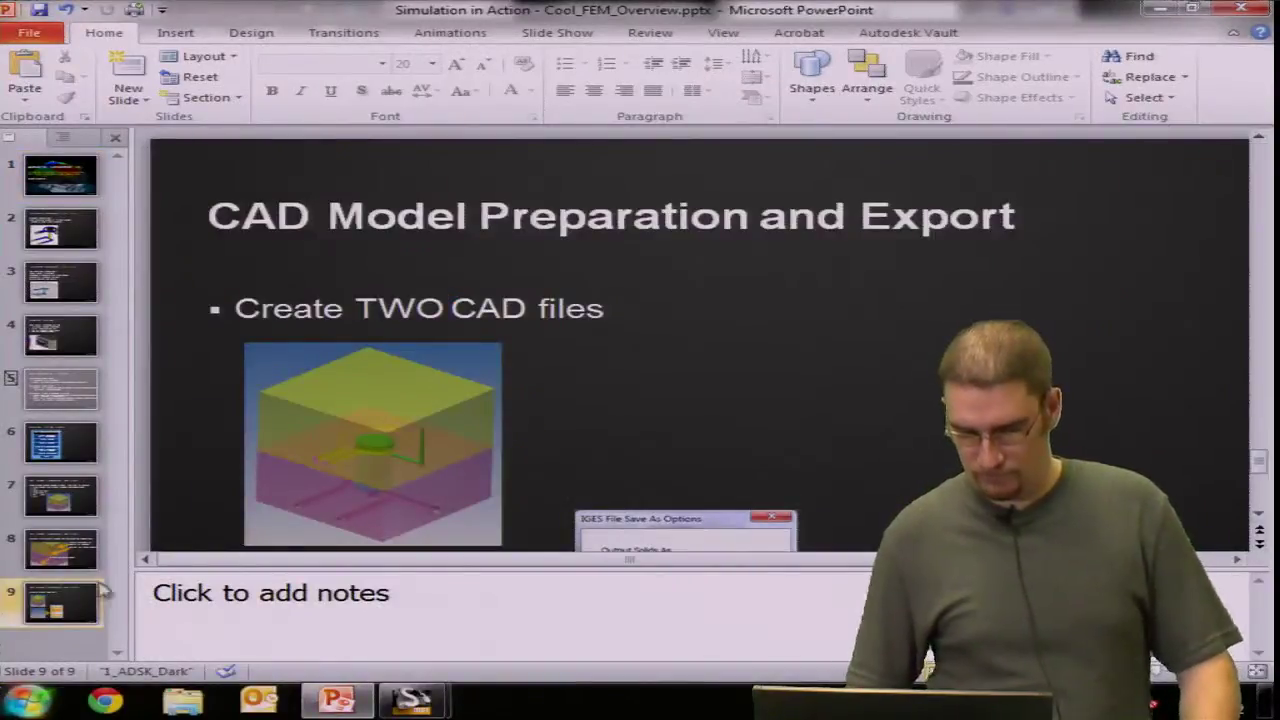
Minimize PowerPoint to reveal the Cool_FEM_Demo project and begin importing a model
{"action": "left_click", "coordinate": [1160, 8]}
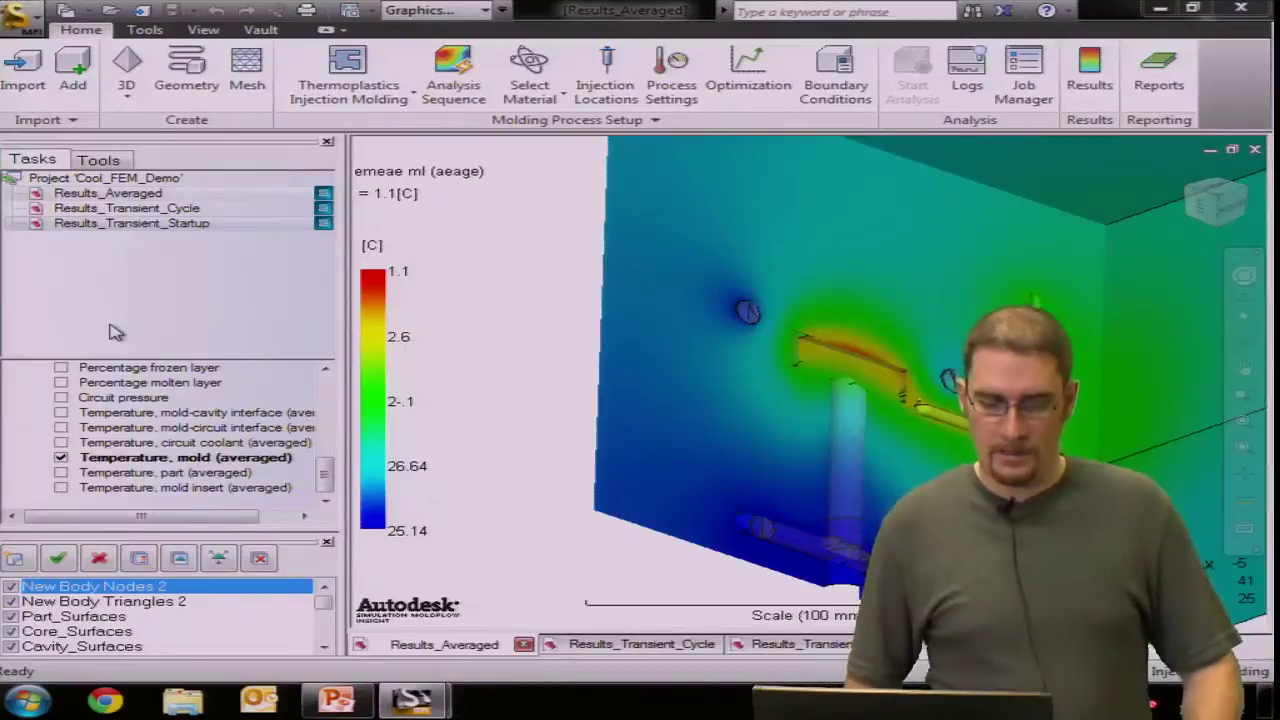
{"action": "mouse_move", "coordinate": [137, 213]}
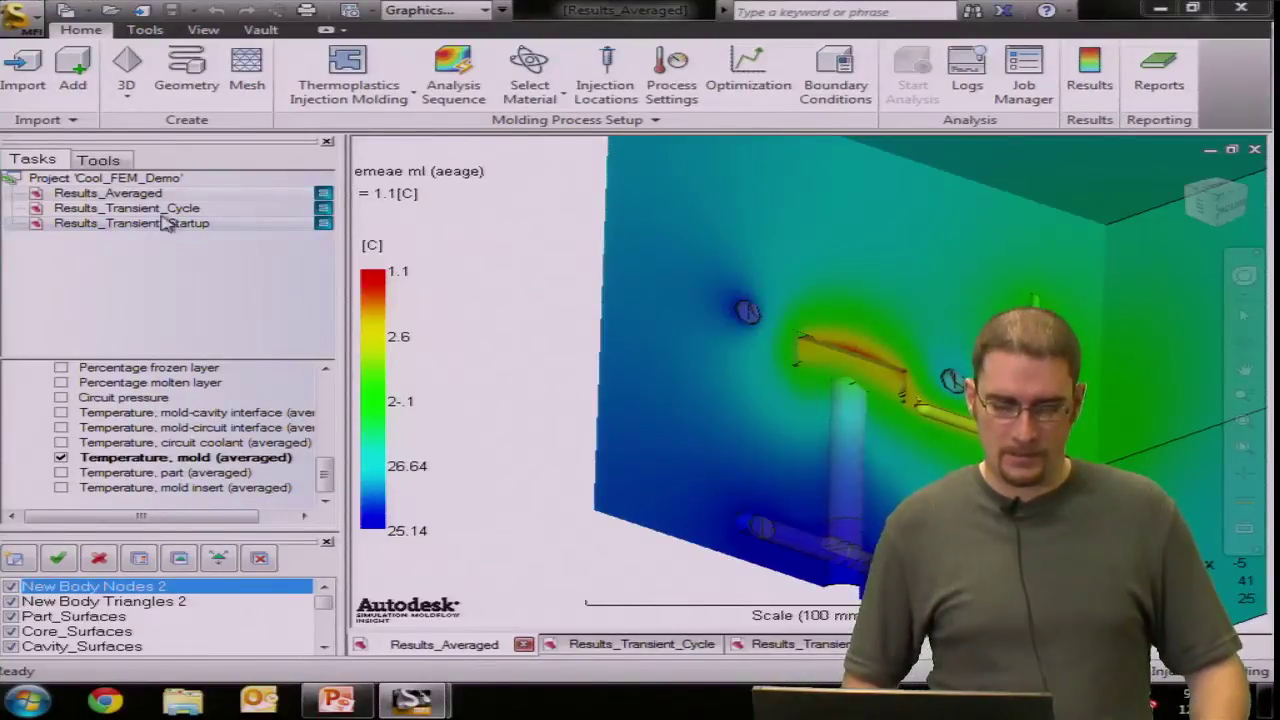
{"action": "left_click", "coordinate": [24, 70]}
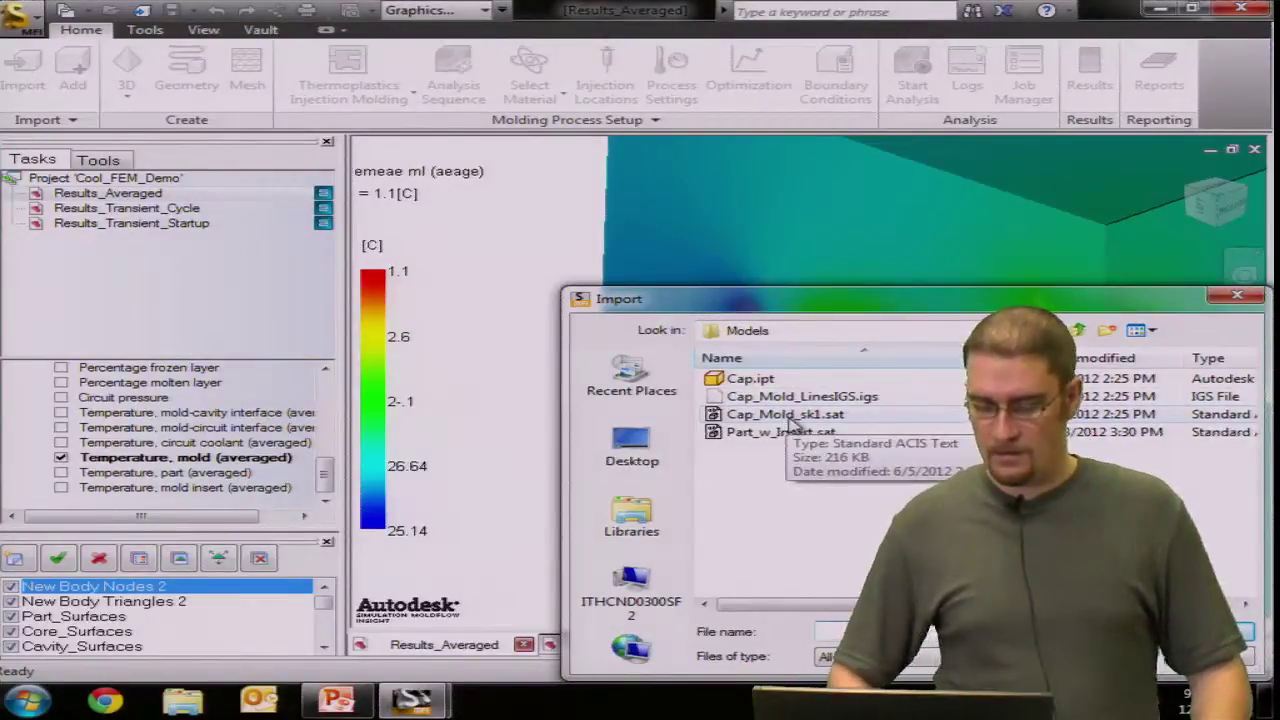
Import Cap_Mold_sk1.sat as a Solid 3D direct import and view the whole mold block
{"action": "double_click", "coordinate": [788, 416]}
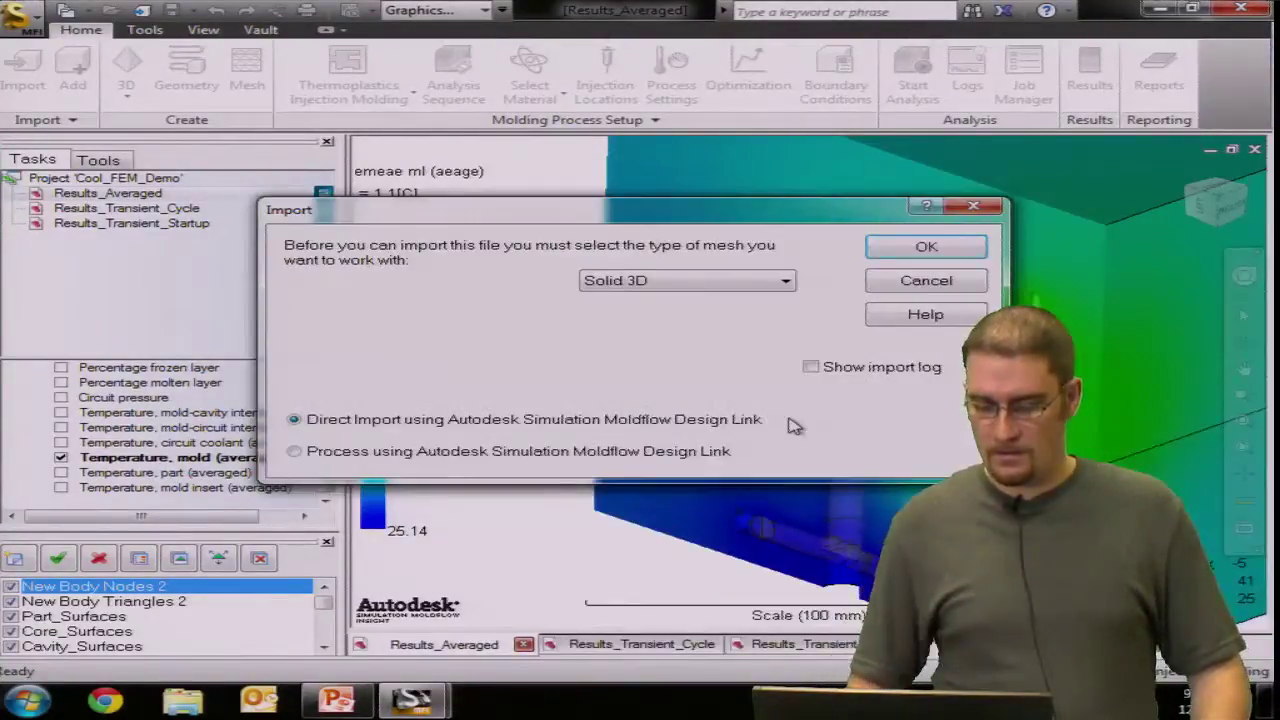
{"action": "left_click", "coordinate": [938, 250]}
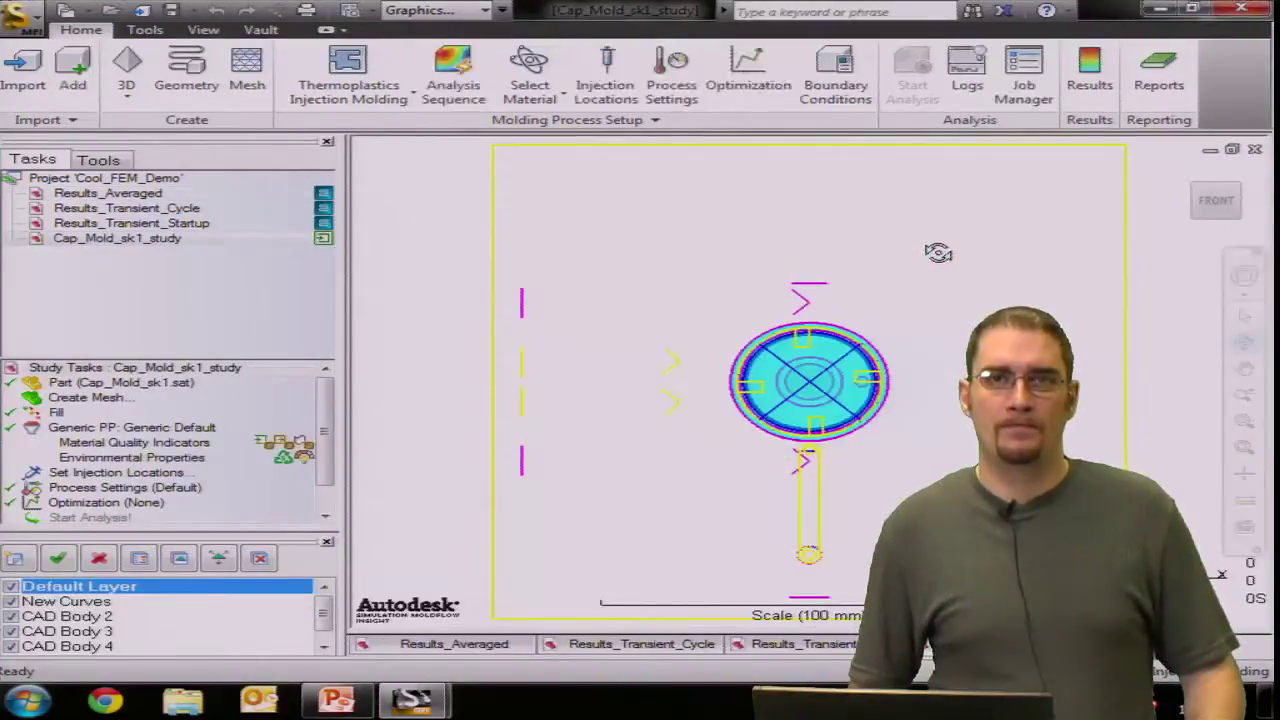
{"action": "left_click_drag", "start_coordinate": [938, 252], "coordinate": [732, 187]}
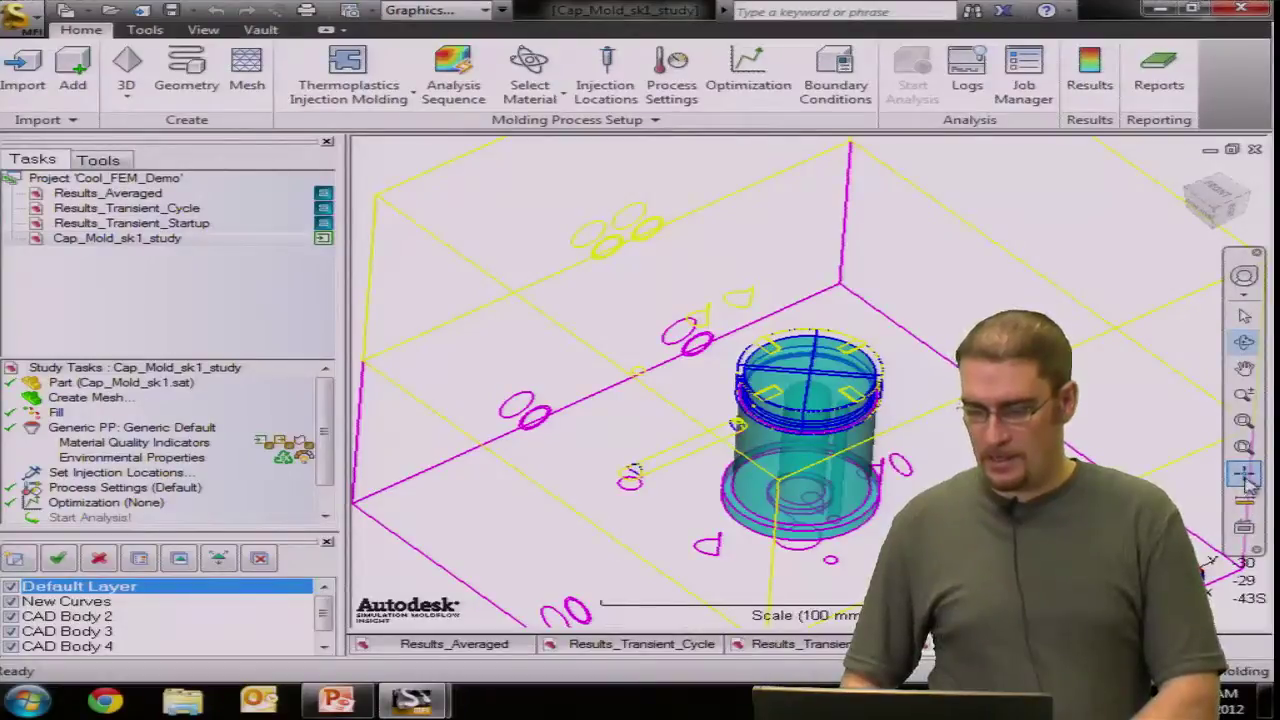
{"action": "left_click", "coordinate": [1246, 449]}
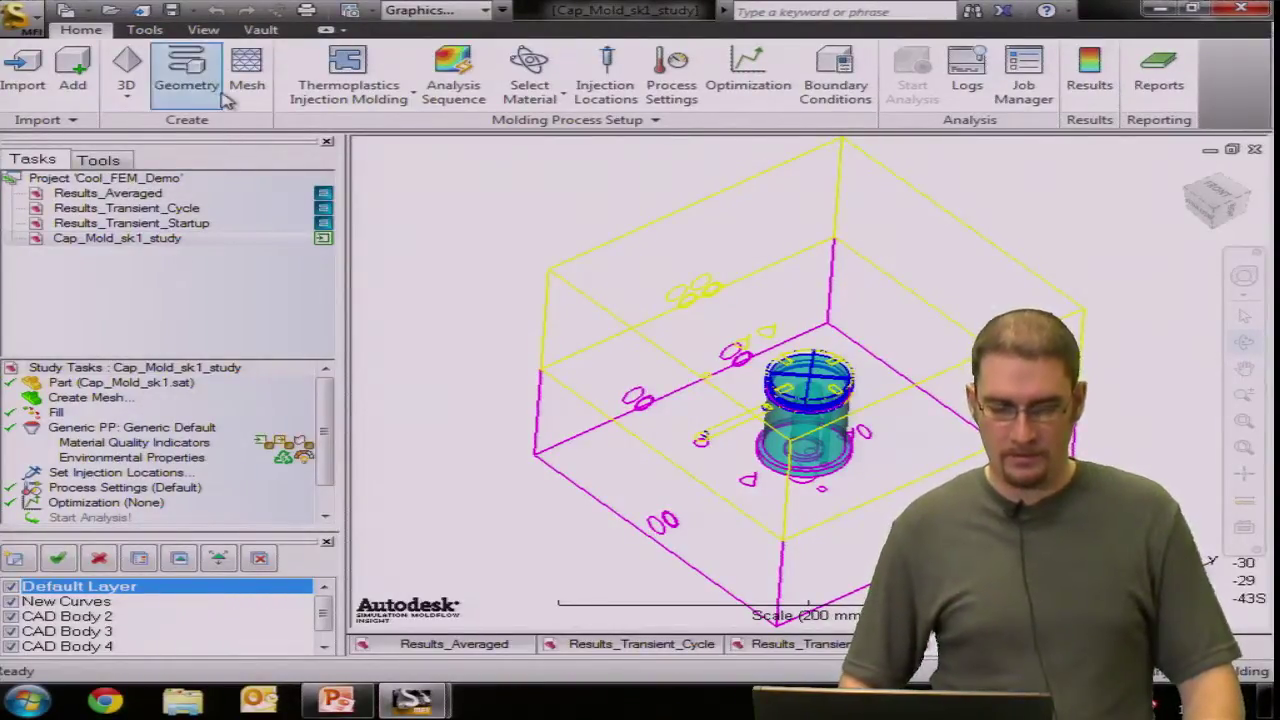
Add the Cap_Mold_LinesIGS.igs cooling-line curves to Cap_Mold_sk1_study
{"action": "left_click", "coordinate": [84, 80]}
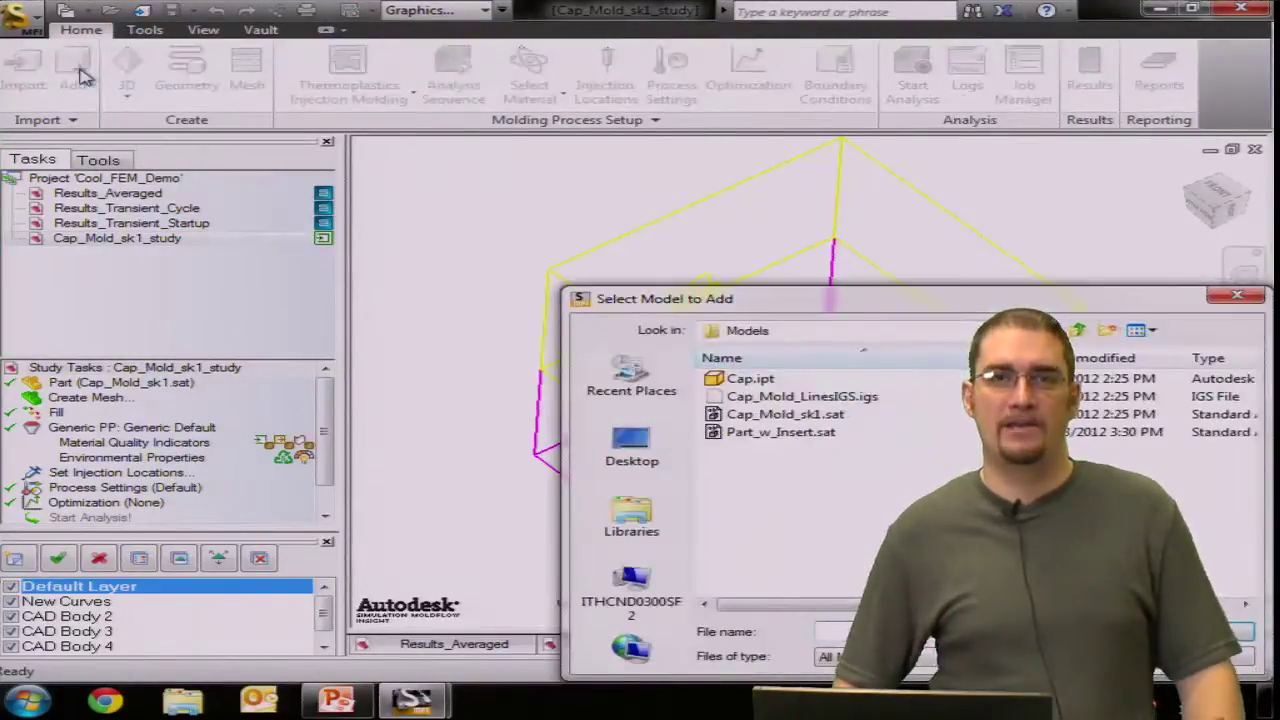
{"action": "double_click", "coordinate": [805, 397]}
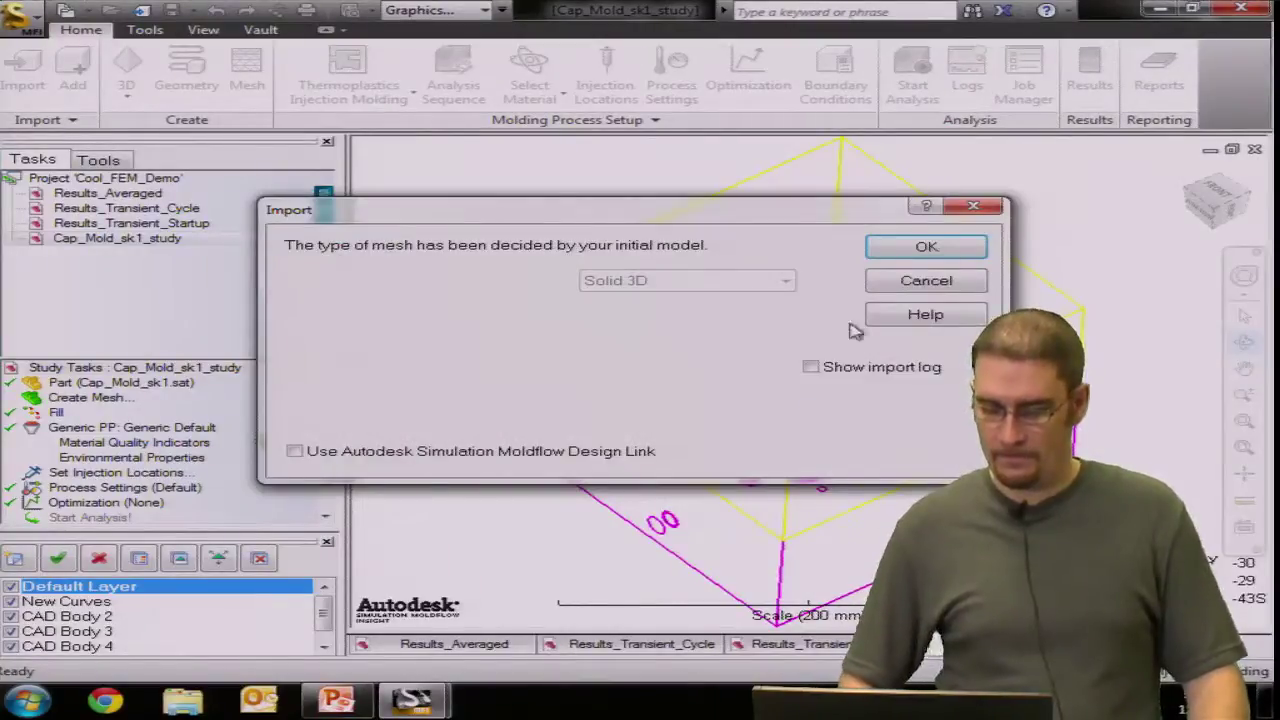
{"action": "left_click", "coordinate": [968, 248]}
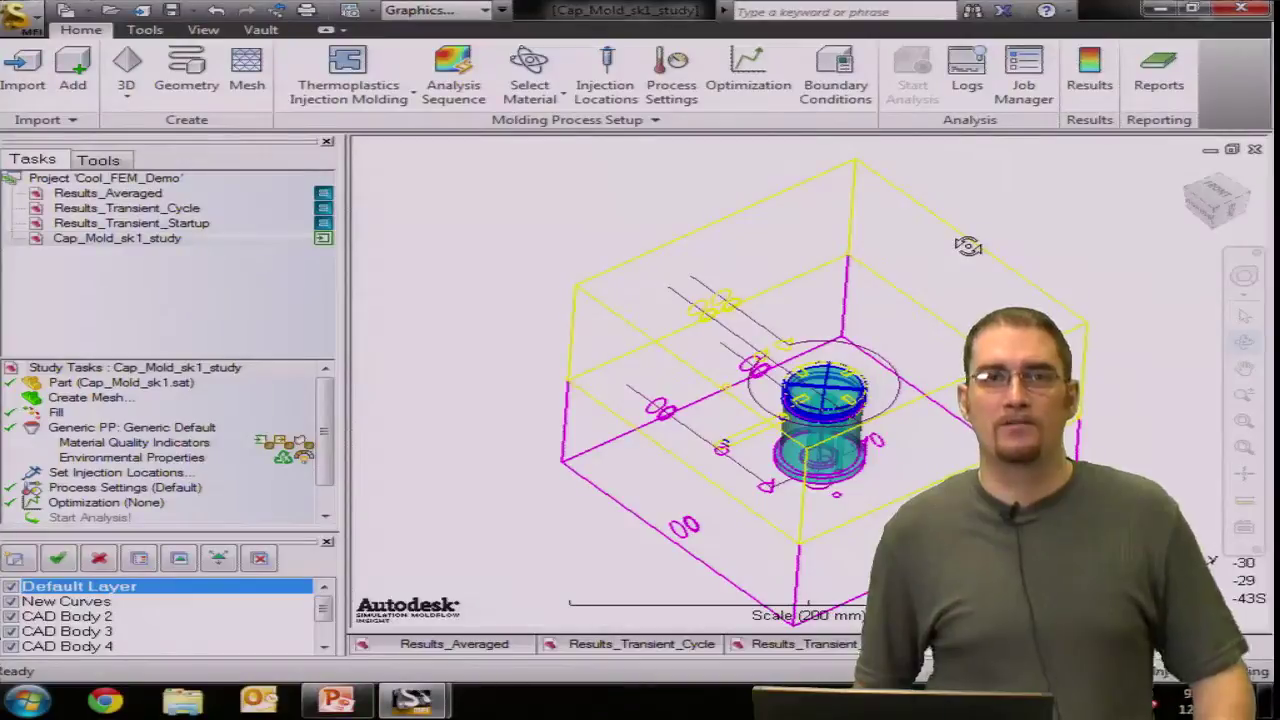
{"action": "left_click_drag", "start_coordinate": [968, 246], "coordinate": [1168, 255]}
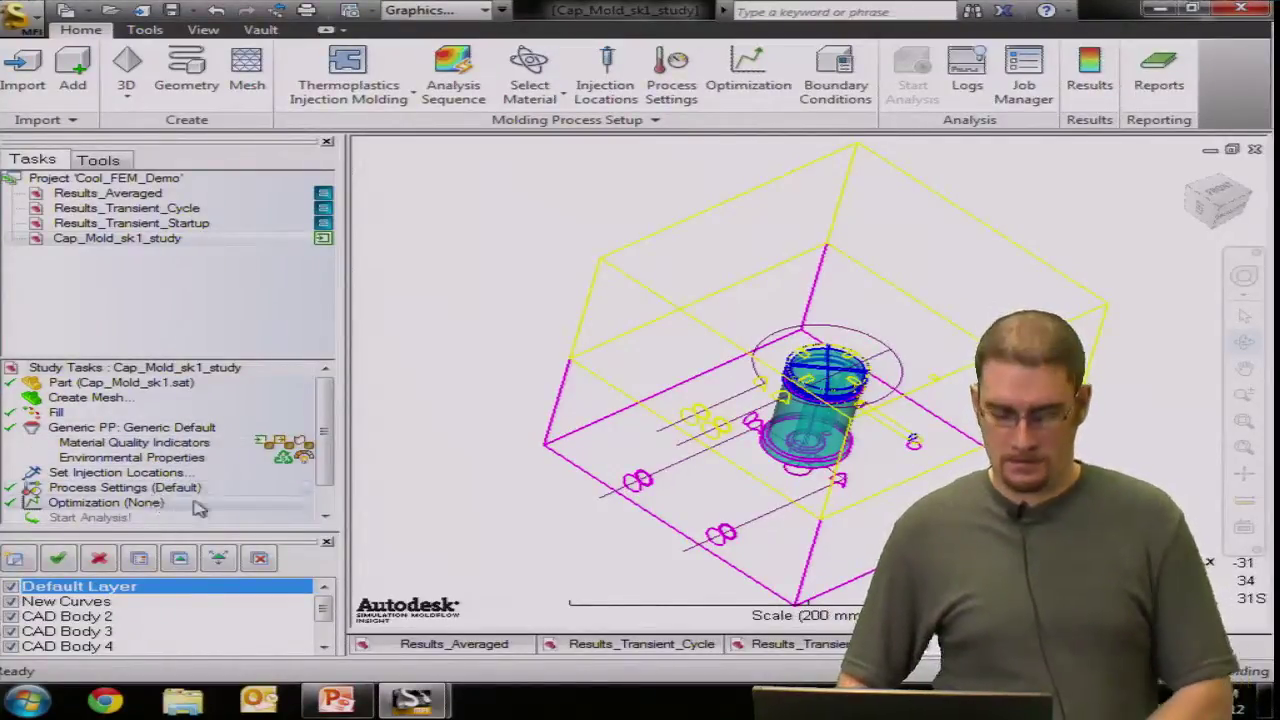
{"action": "double_click", "coordinate": [195, 416]}
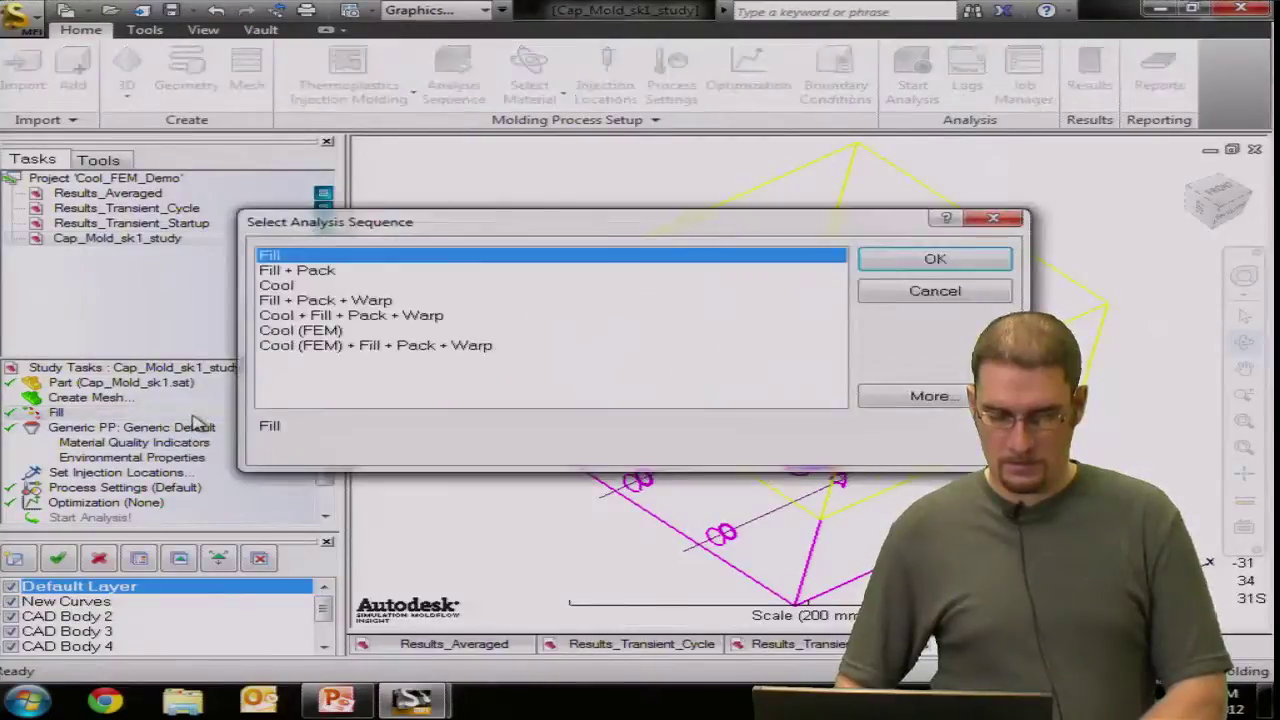
Apply Cool (FEM) as the analysis sequence for Cap_Mold_sk1_study
{"action": "left_click", "coordinate": [331, 331]}
{"action": "double_click", "coordinate": [331, 331]}
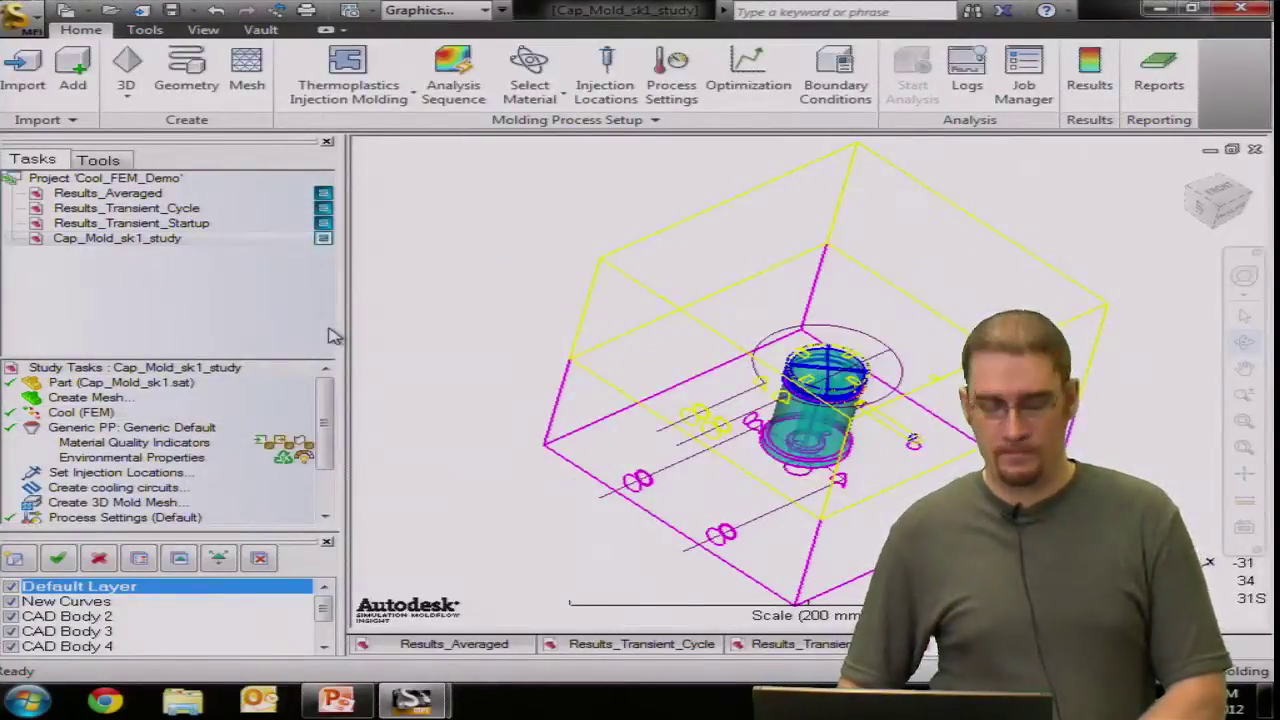
{"action": "scroll", "coordinate": [325, 410], "scroll_direction": "down", "scroll_amount": 1}
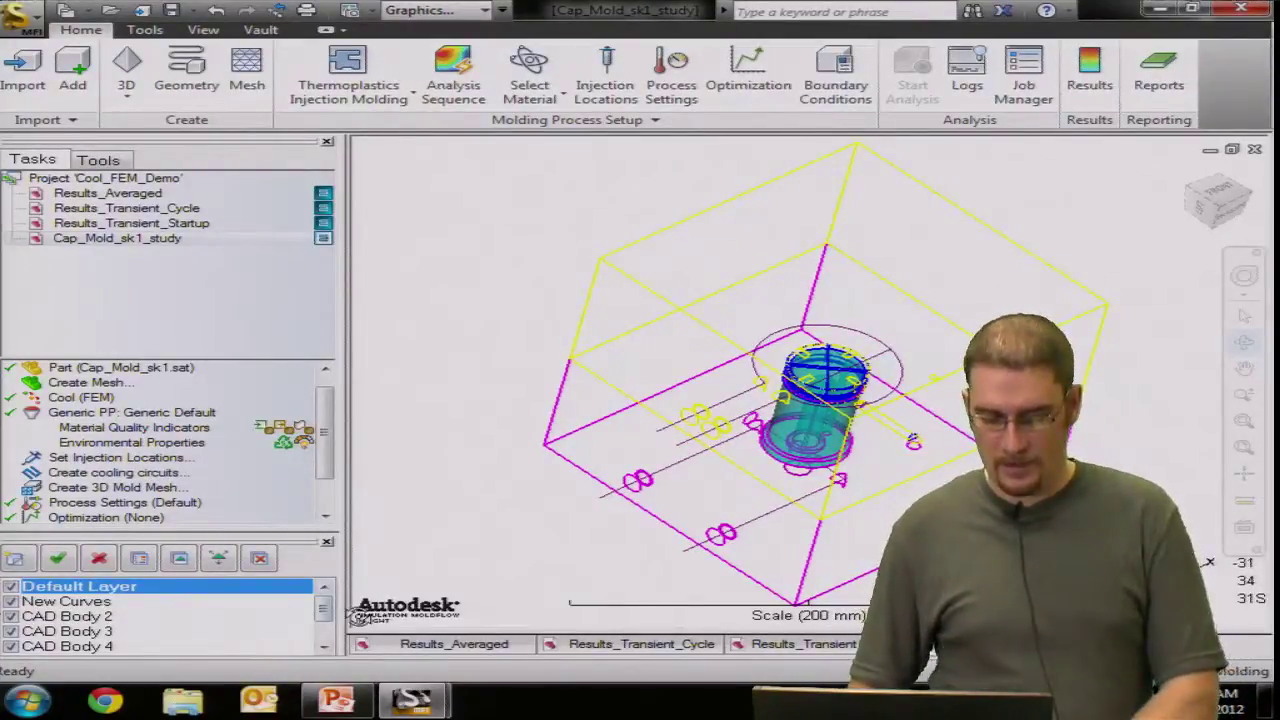
{"action": "scroll", "coordinate": [330, 622], "scroll_direction": "down", "scroll_amount": 1}
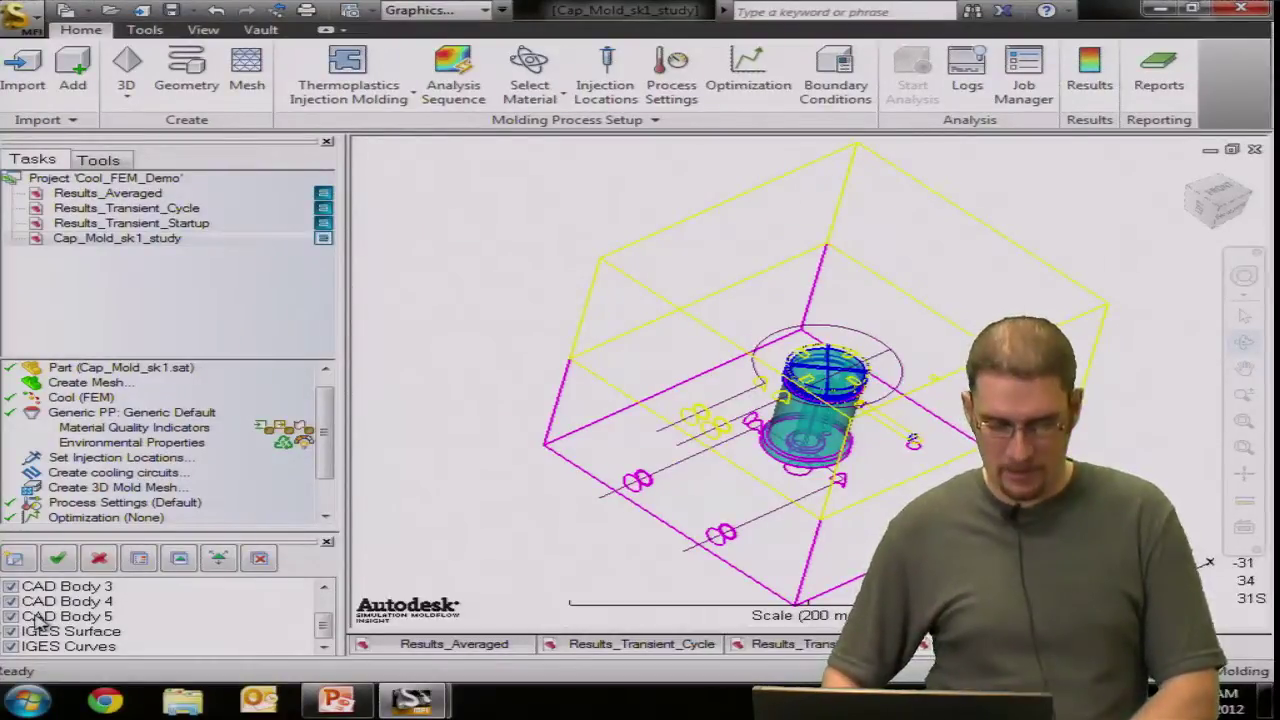
Show only the IGES Curves layer and delete the small stray circle
{"action": "right_click", "coordinate": [45, 646]}
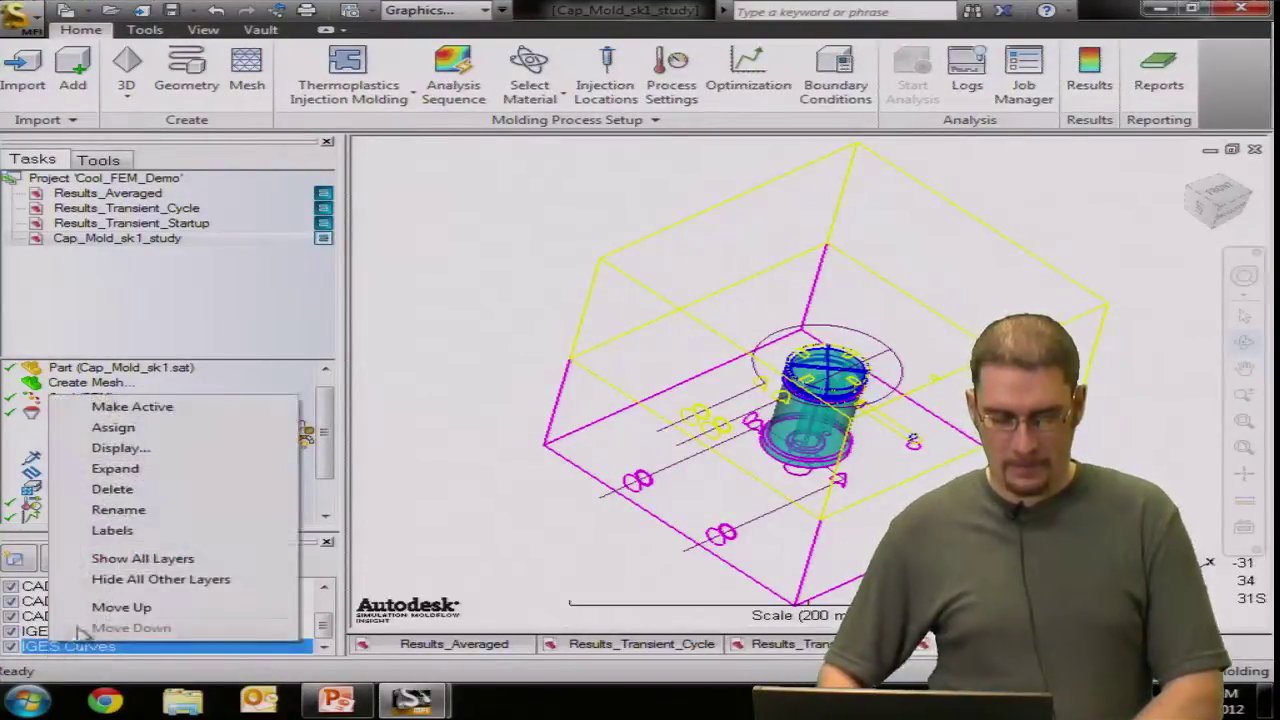
{"action": "left_click", "coordinate": [158, 580]}
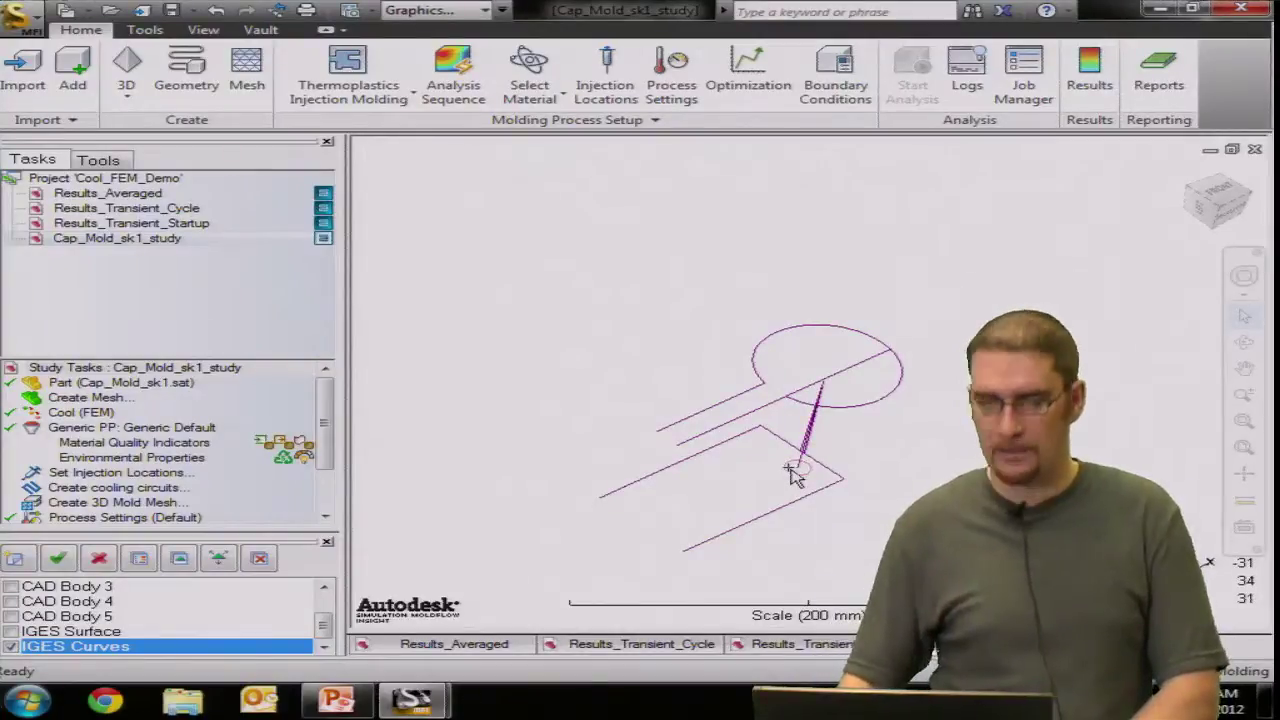
{"action": "key", "text": "Delete"}
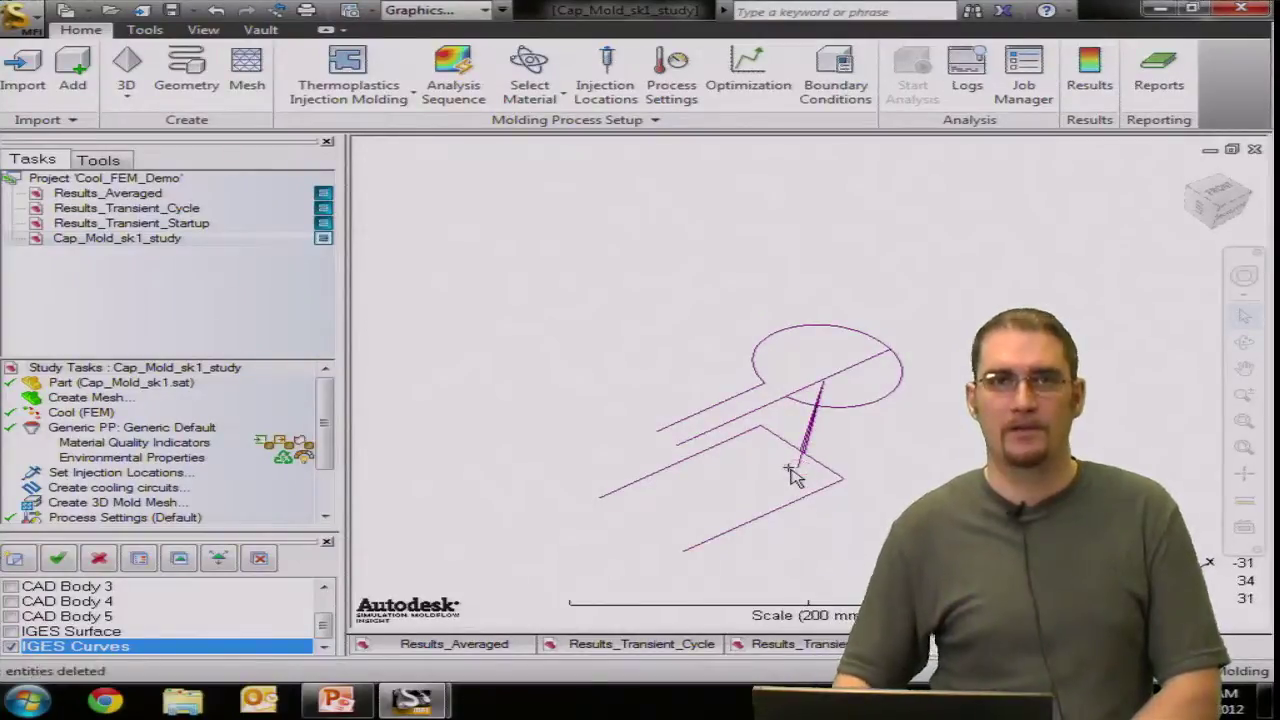
{"action": "right_click", "coordinate": [765, 349]}
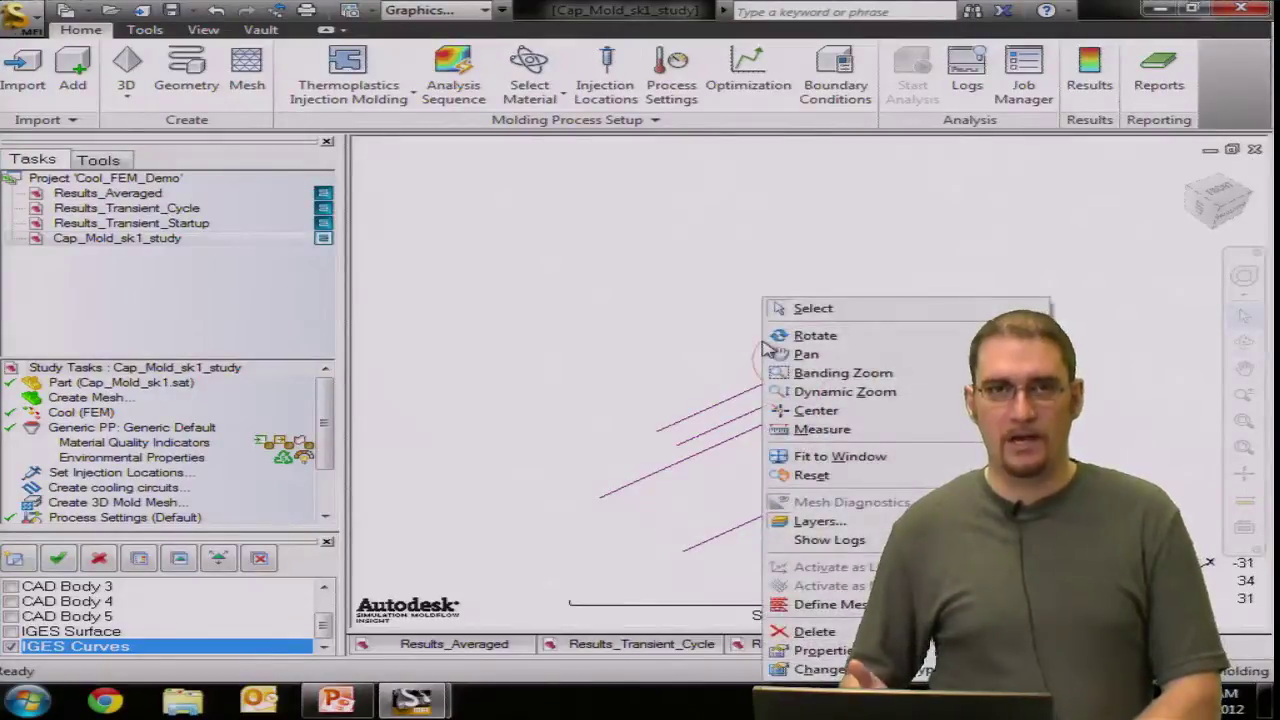
Assign a new circular Channel property of 8 mm diameter to the circle and its attached line
{"action": "left_click", "coordinate": [666, 336]}
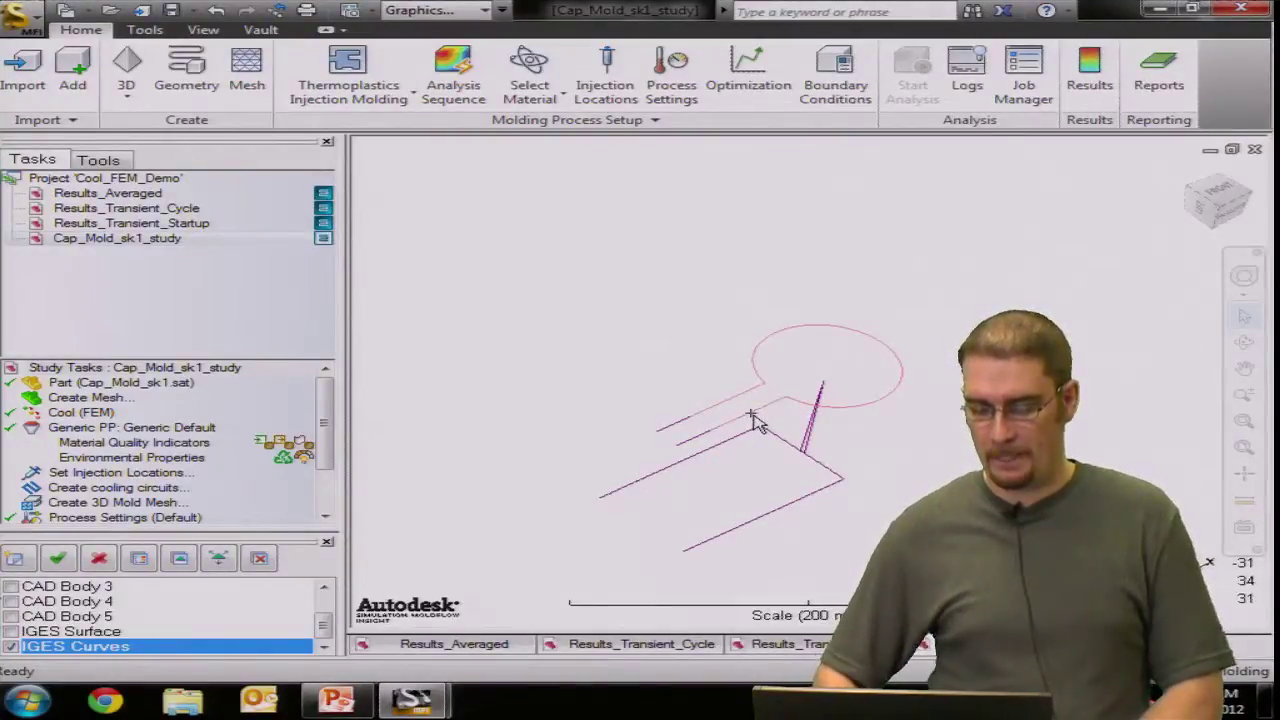
{"action": "right_click", "coordinate": [755, 420]}
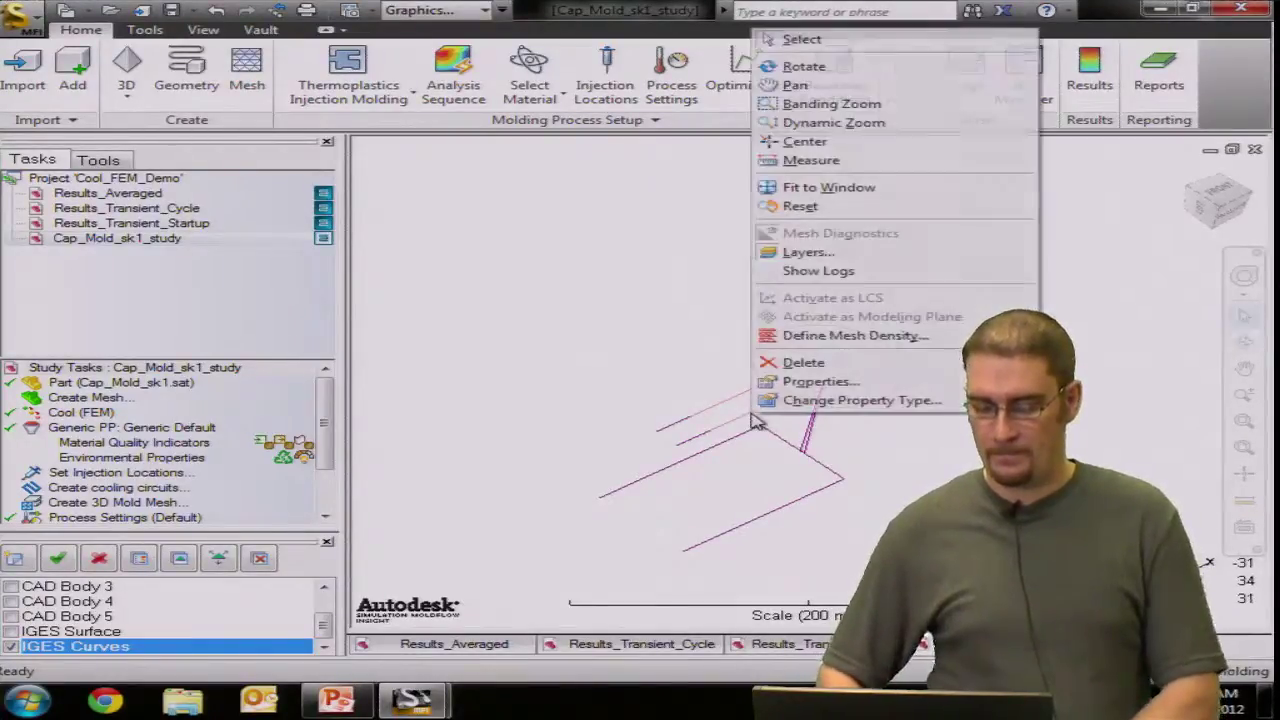
{"action": "left_click", "coordinate": [812, 382]}
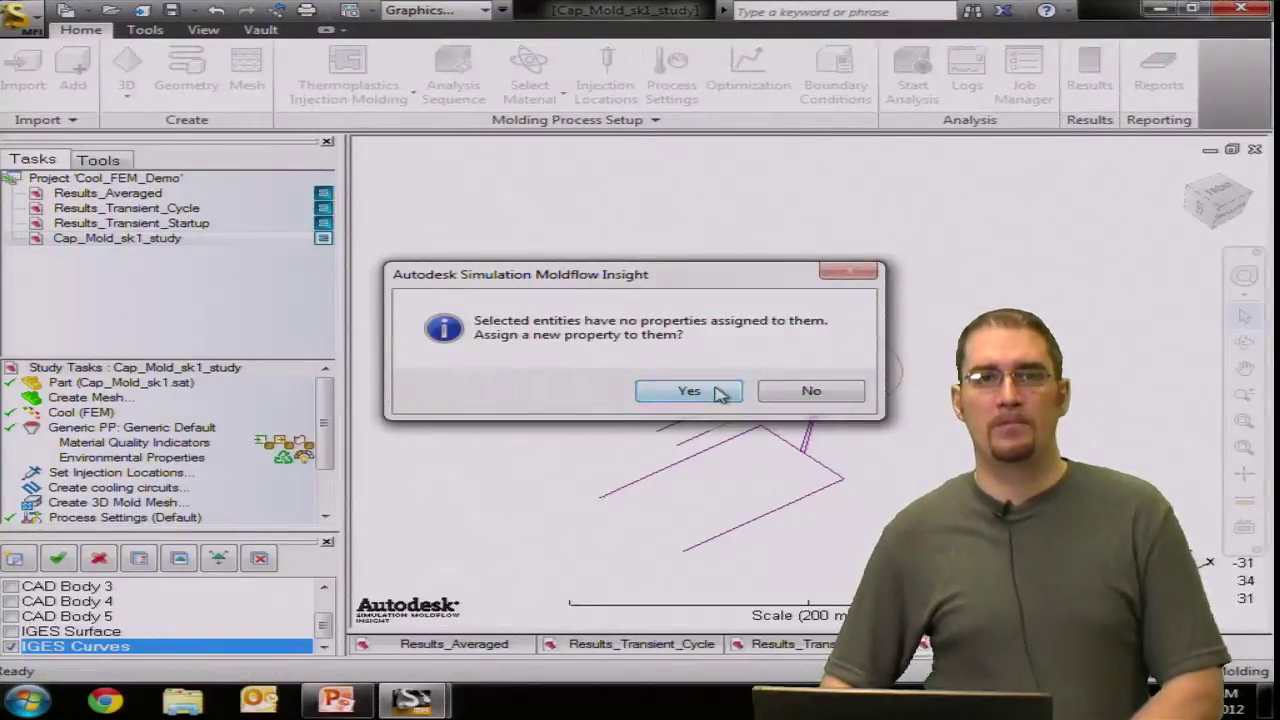
{"action": "left_click", "coordinate": [720, 393]}
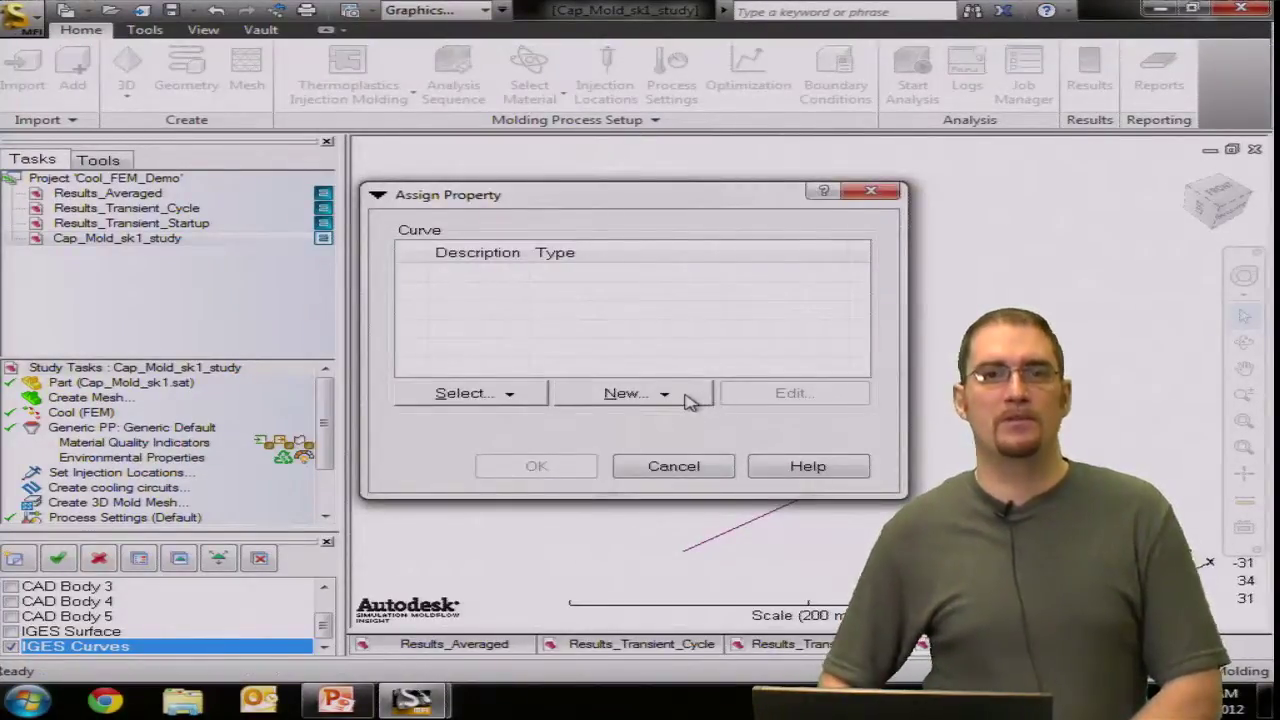
{"action": "left_click", "coordinate": [689, 398]}
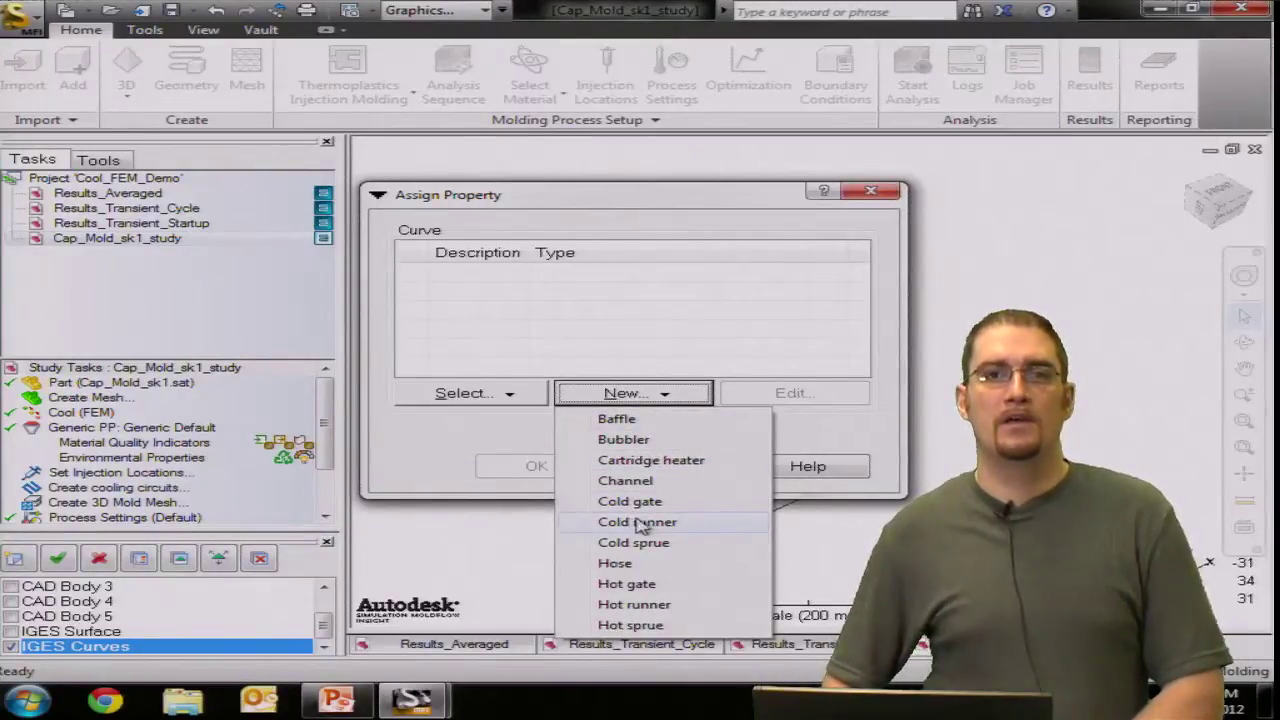
{"action": "left_click", "coordinate": [670, 484]}
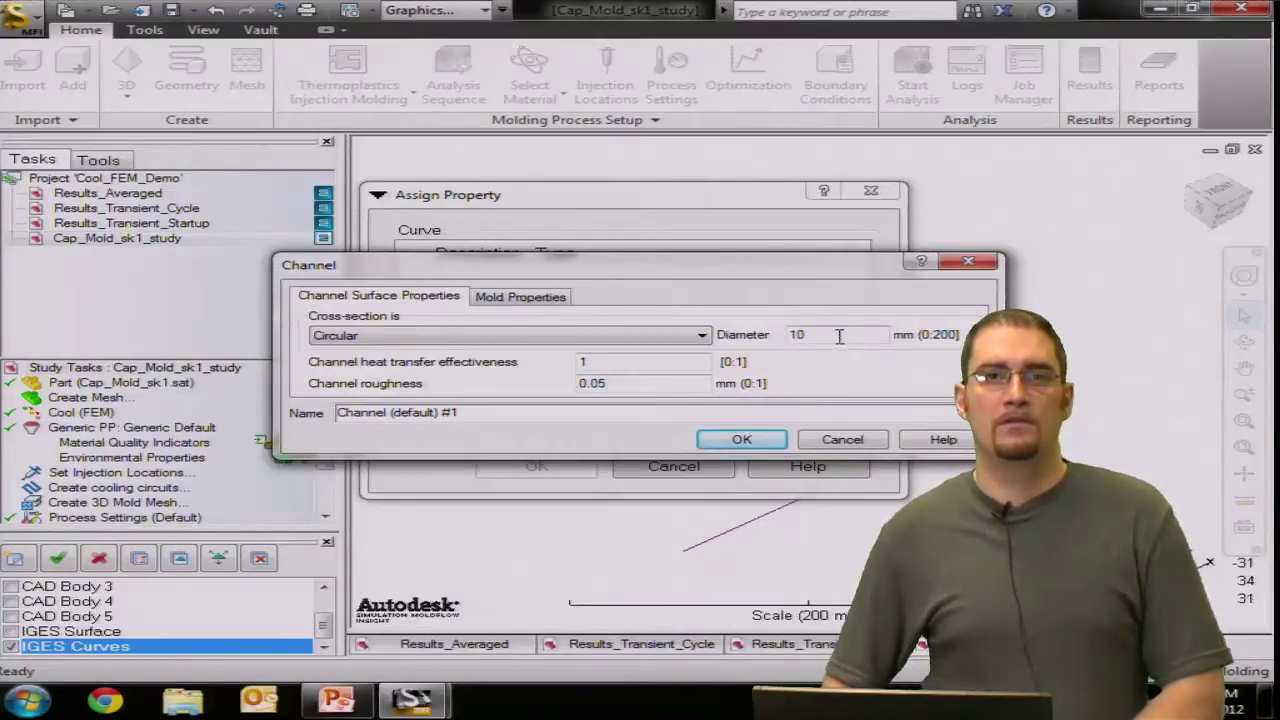
{"action": "left_click_drag", "start_coordinate": [840, 335], "coordinate": [795, 336]}
{"action": "type", "text": "8"}
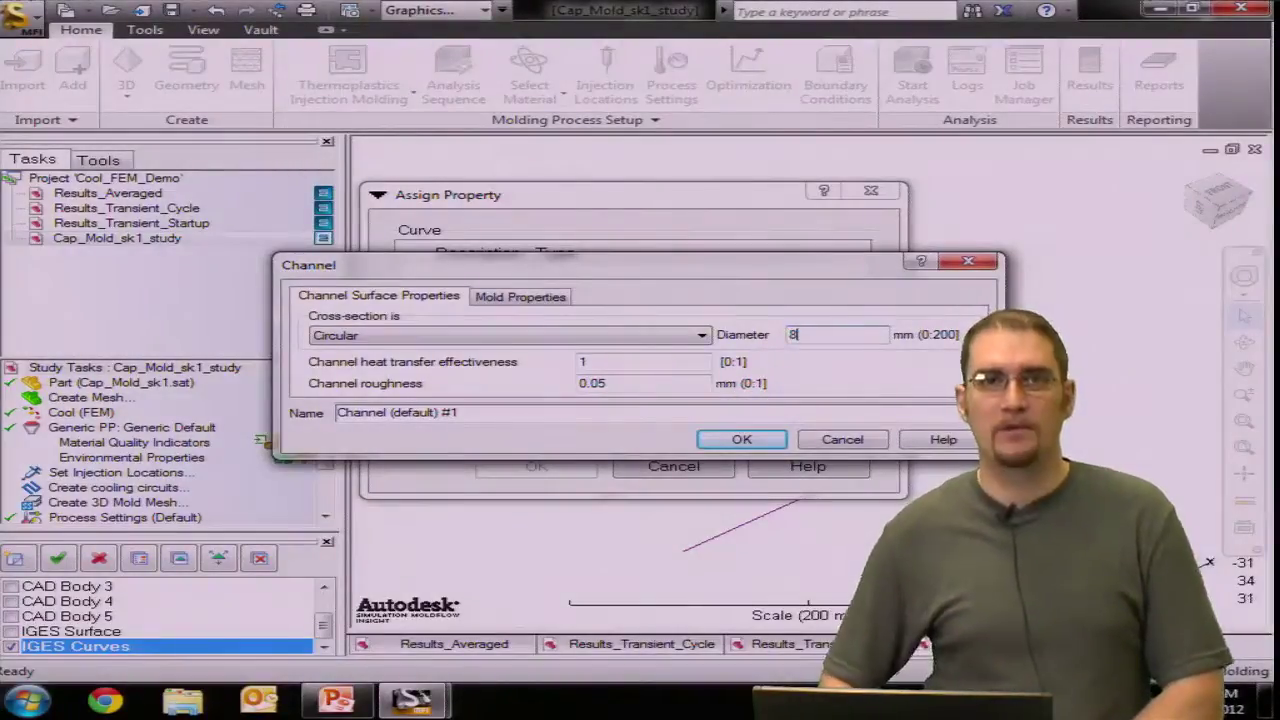
{"action": "left_click", "coordinate": [749, 440]}
{"action": "left_click", "coordinate": [584, 467]}
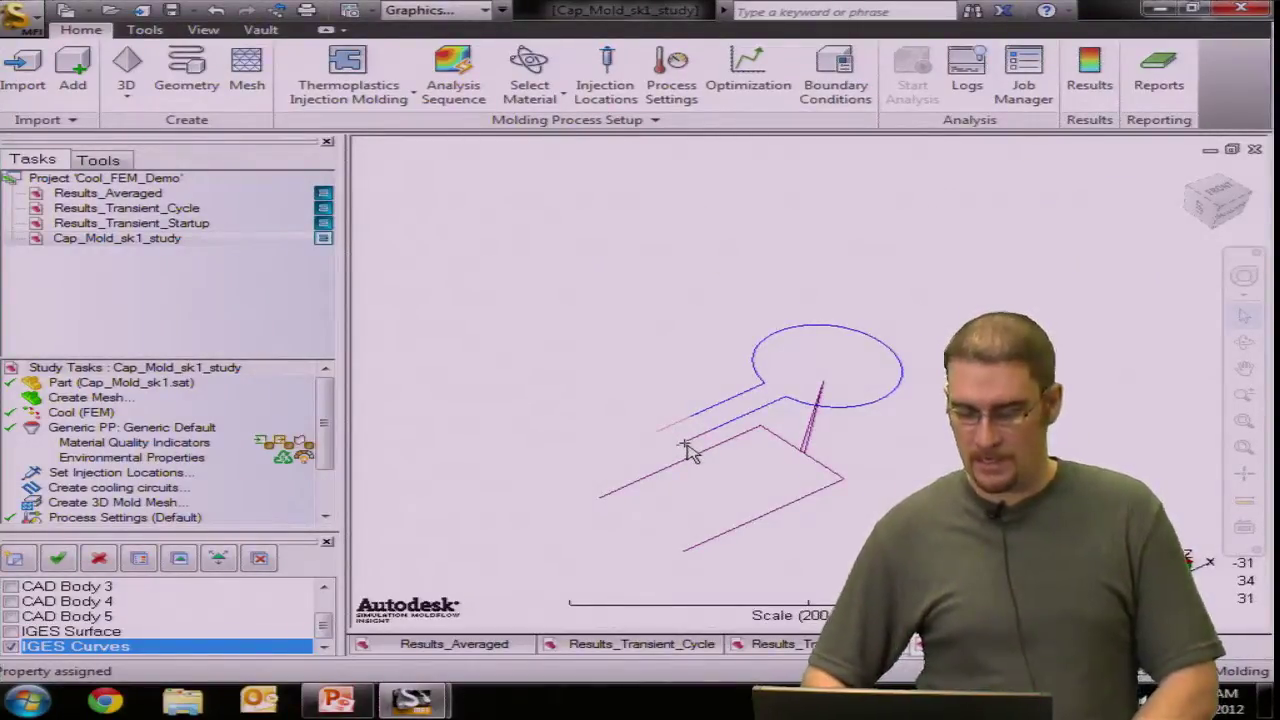
Assign a new Hose property with the default 10 mm diameter to the selected curves
{"action": "right_click", "coordinate": [687, 447]}
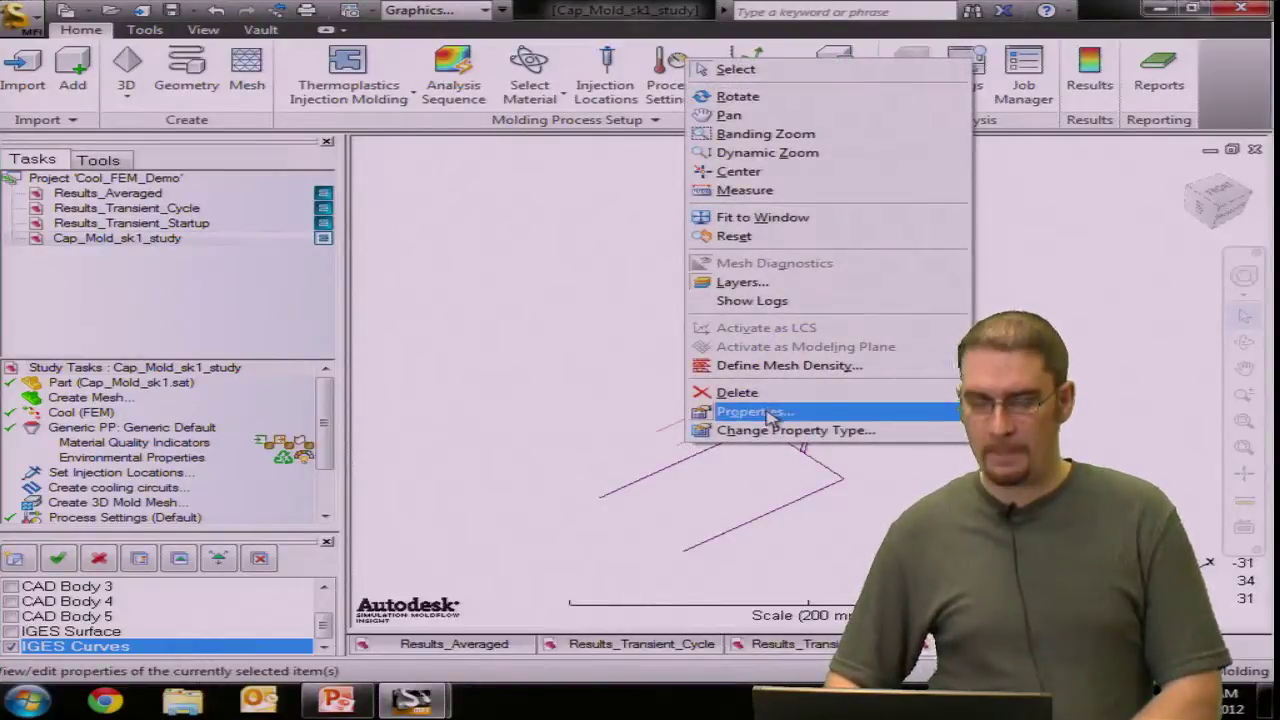
{"action": "left_click", "coordinate": [768, 412]}
{"action": "left_click", "coordinate": [688, 391]}
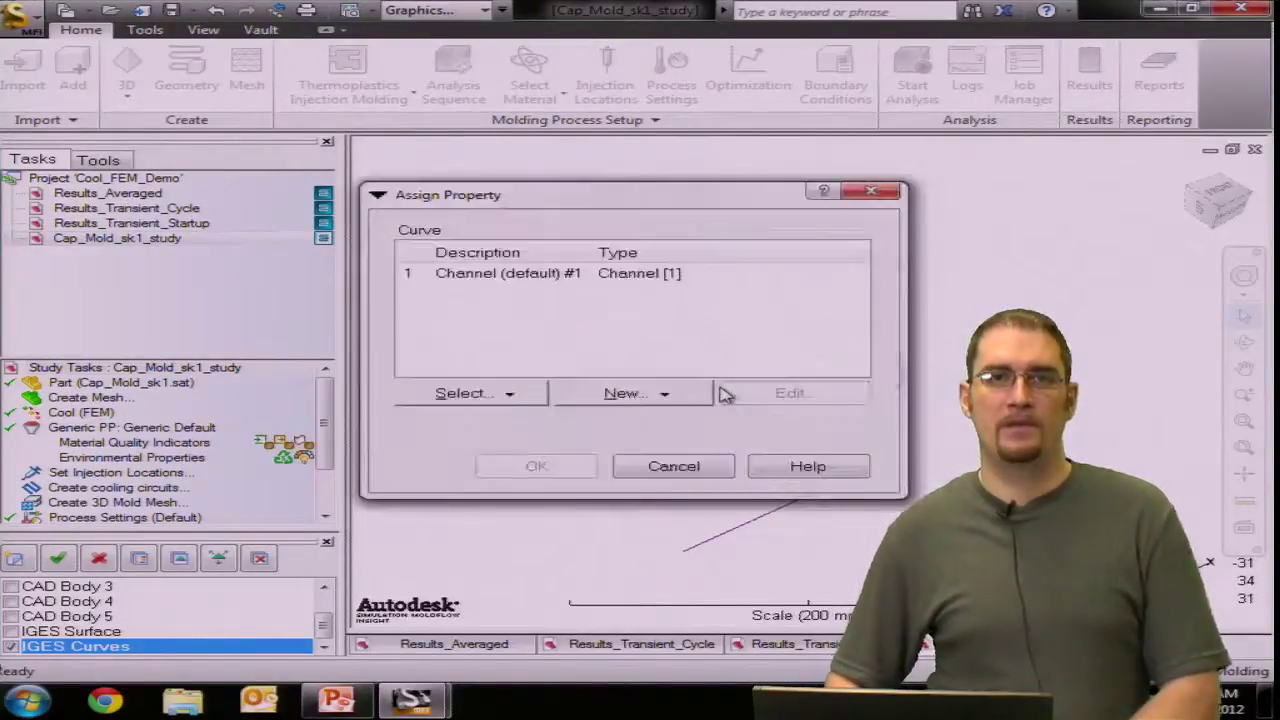
{"action": "left_click", "coordinate": [651, 393]}
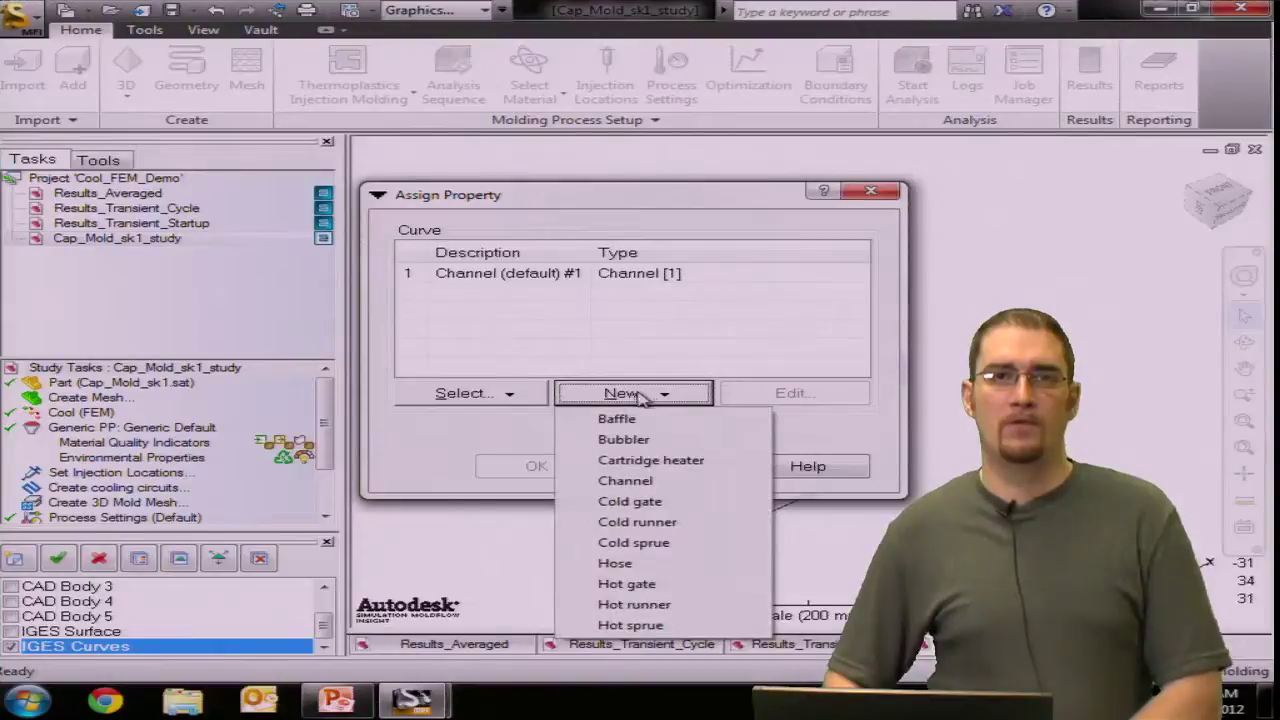
{"action": "left_click", "coordinate": [620, 563]}
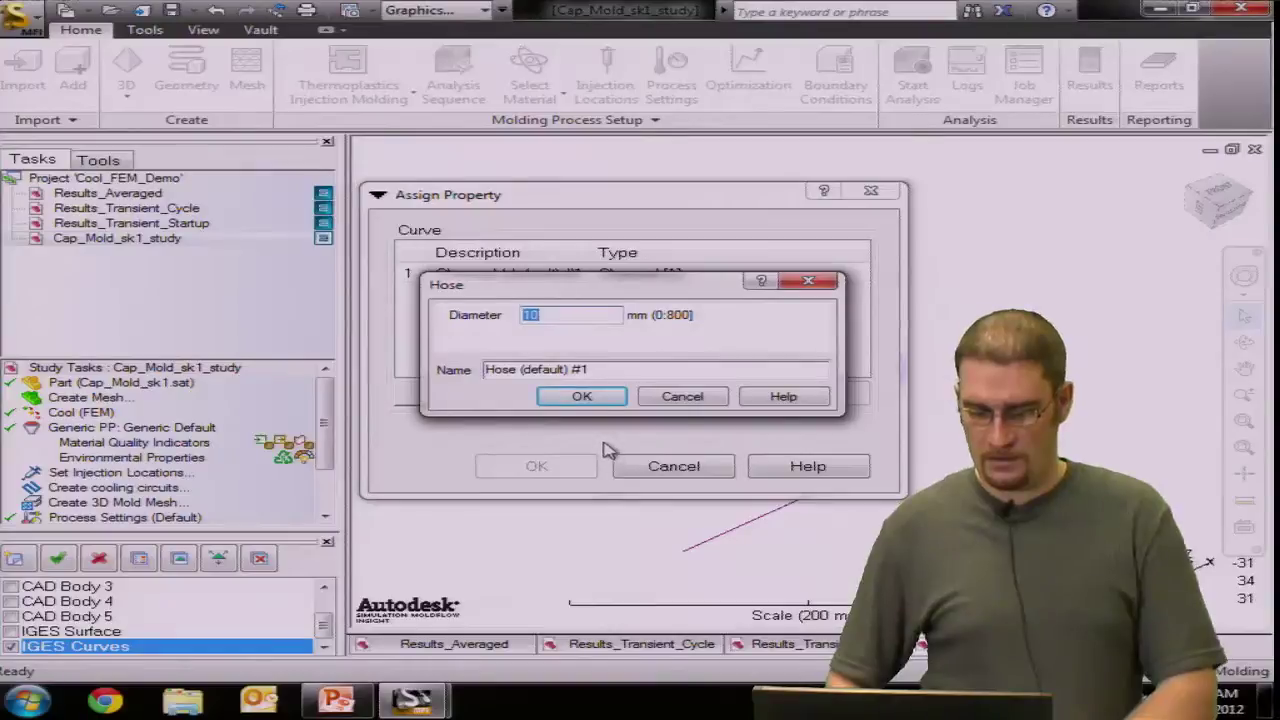
{"action": "left_click", "coordinate": [603, 397]}
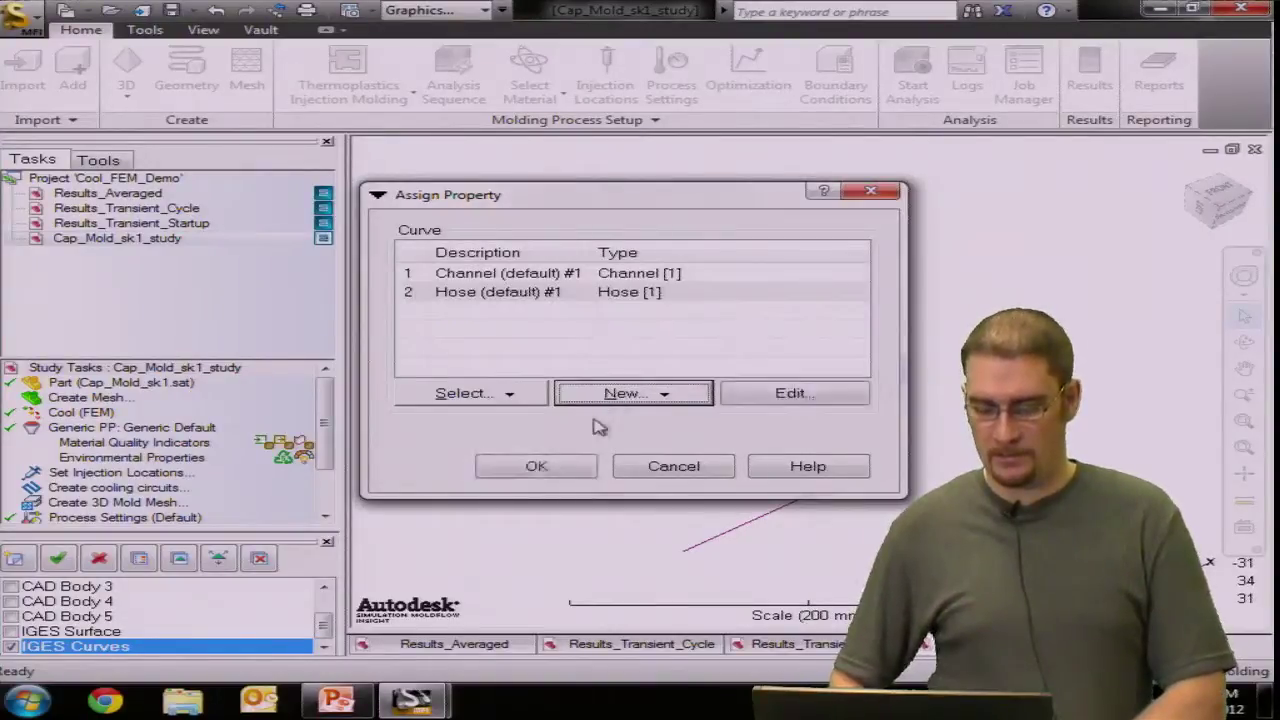
{"action": "left_click", "coordinate": [563, 474]}
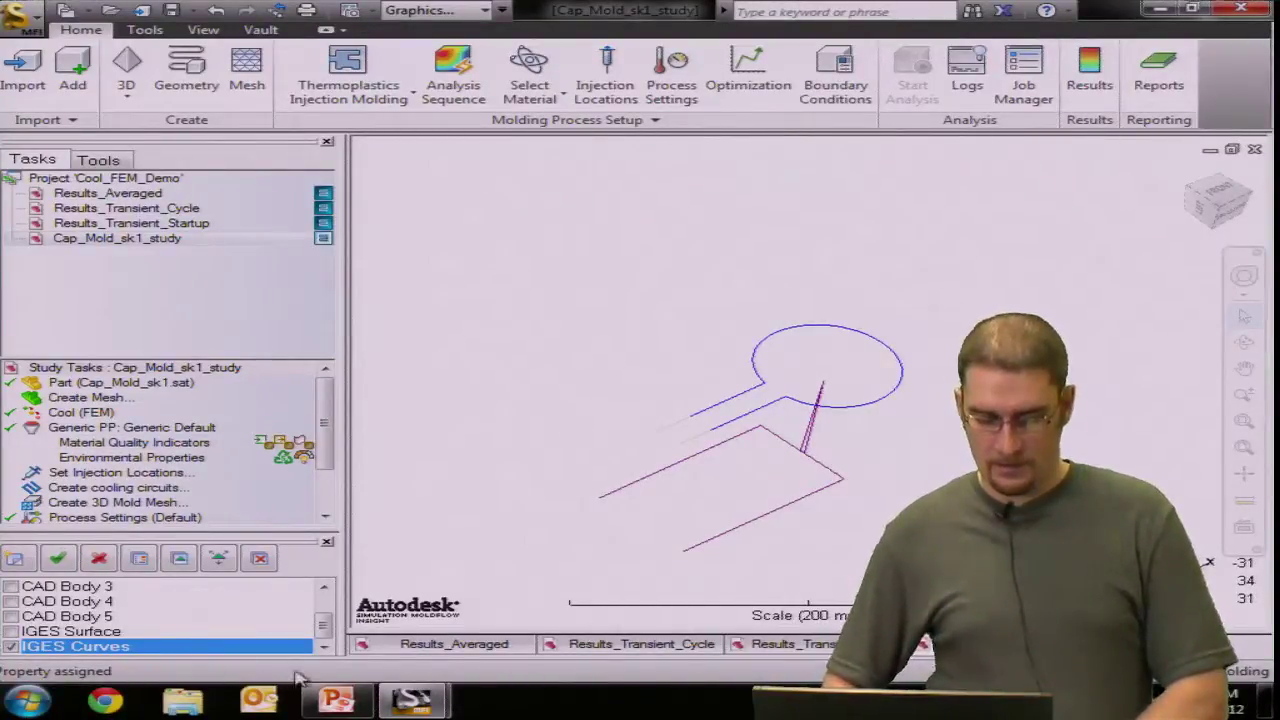
Show all layers, including CAD Body 2, and select the yellow and magenta mold boxes
{"action": "left_click_drag", "start_coordinate": [330, 628], "coordinate": [329, 585]}
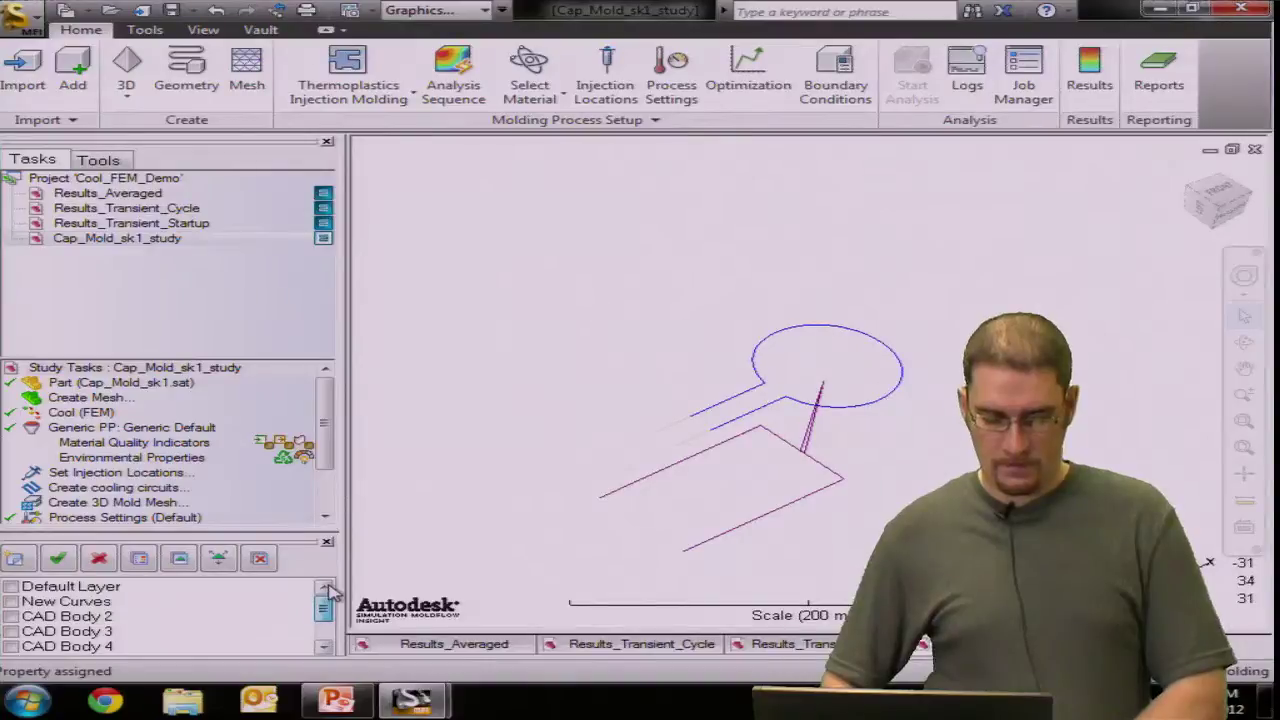
{"action": "left_click", "coordinate": [10, 618]}
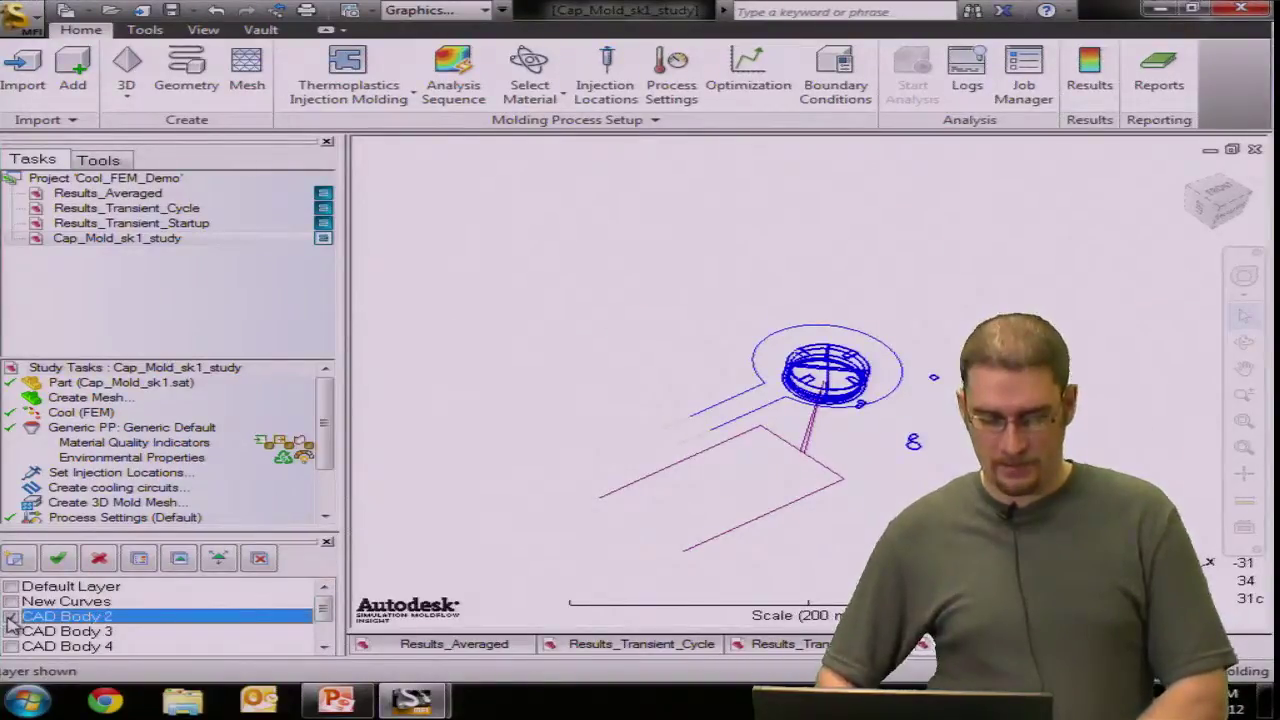
{"action": "right_click", "coordinate": [12, 619]}
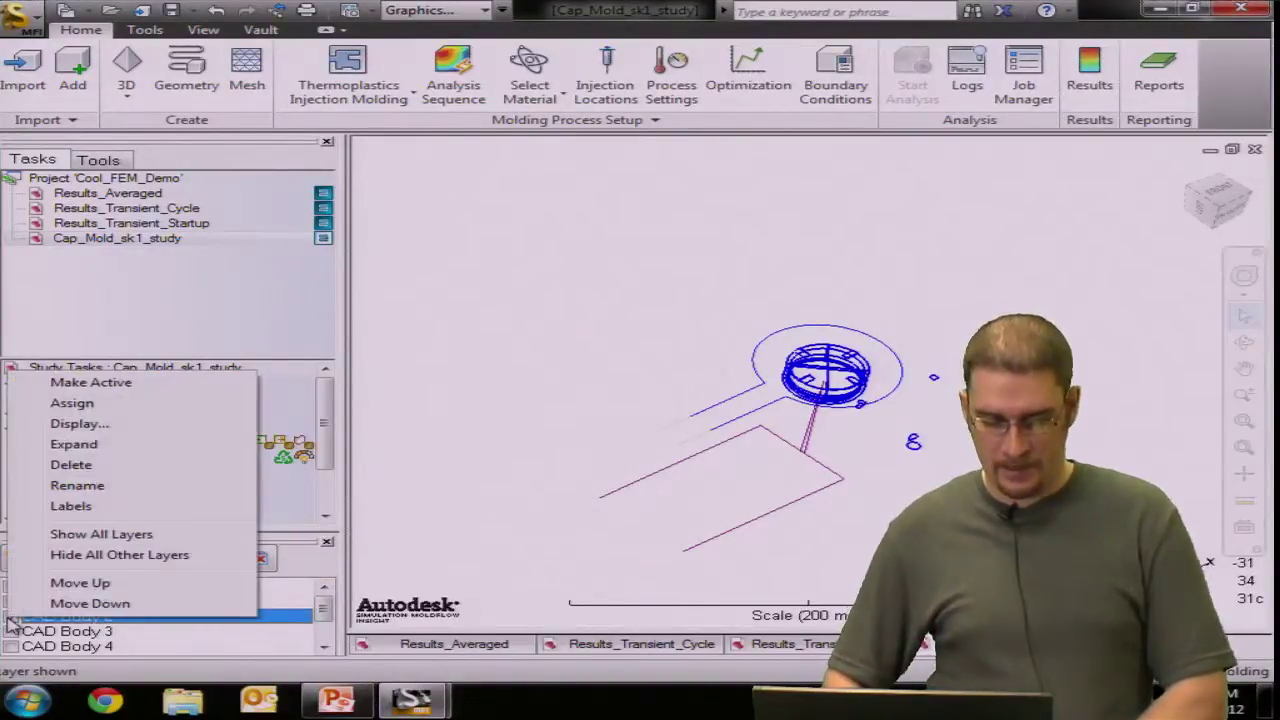
{"action": "left_click", "coordinate": [138, 536]}
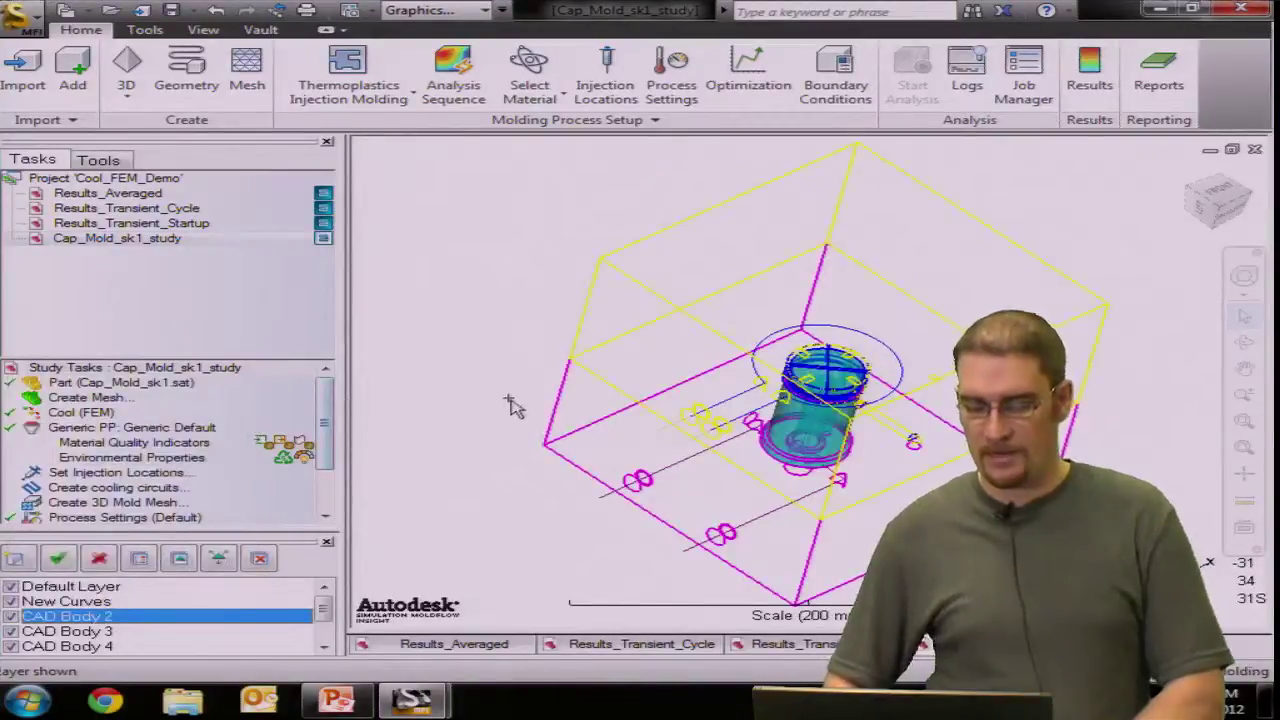
{"action": "left_click", "coordinate": [634, 302]}
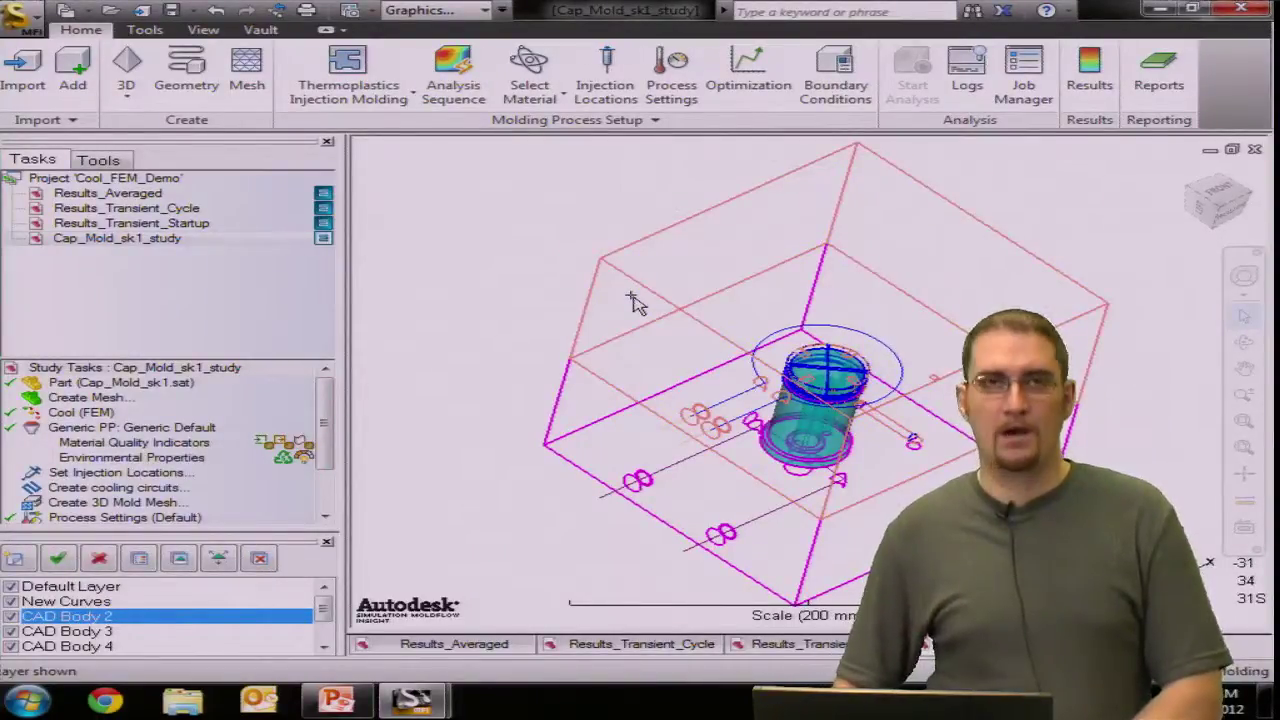
{"action": "left_click", "coordinate": [612, 440]}
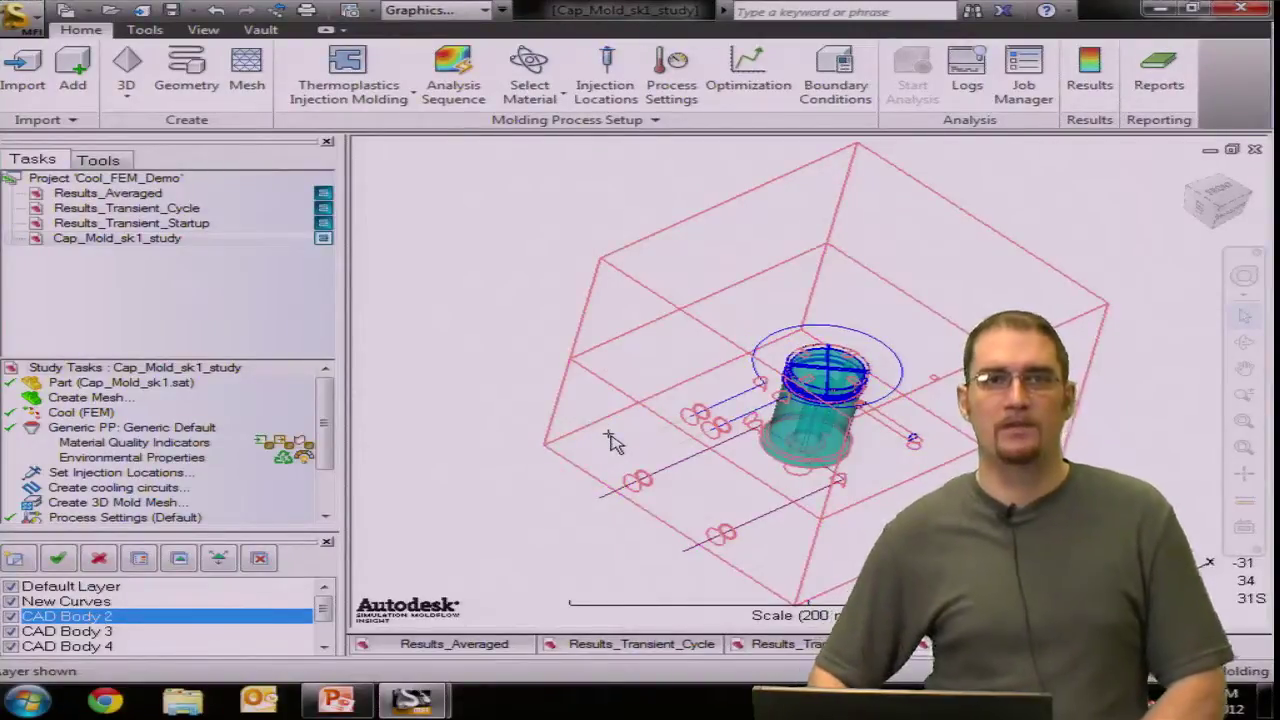
{"action": "right_click", "coordinate": [610, 437]}
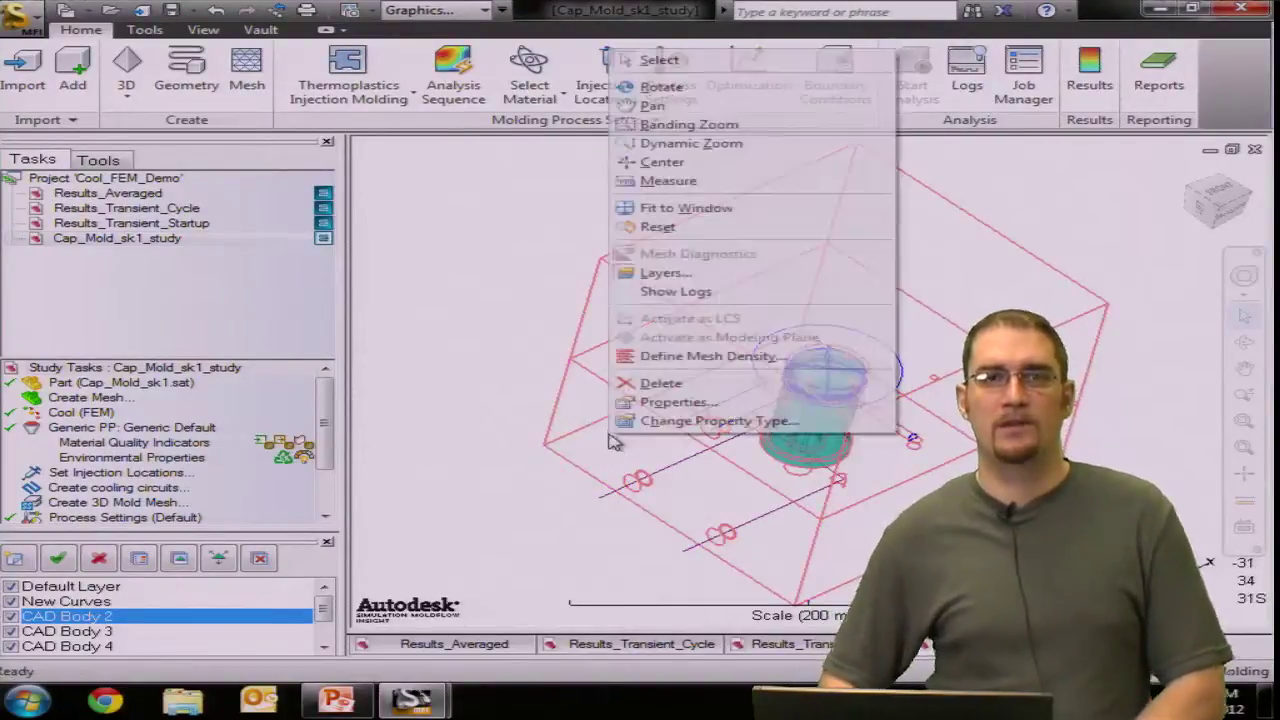
Change both boxes' property type from Part (3D) to Mold block (3D)
{"action": "left_click", "coordinate": [670, 405]}
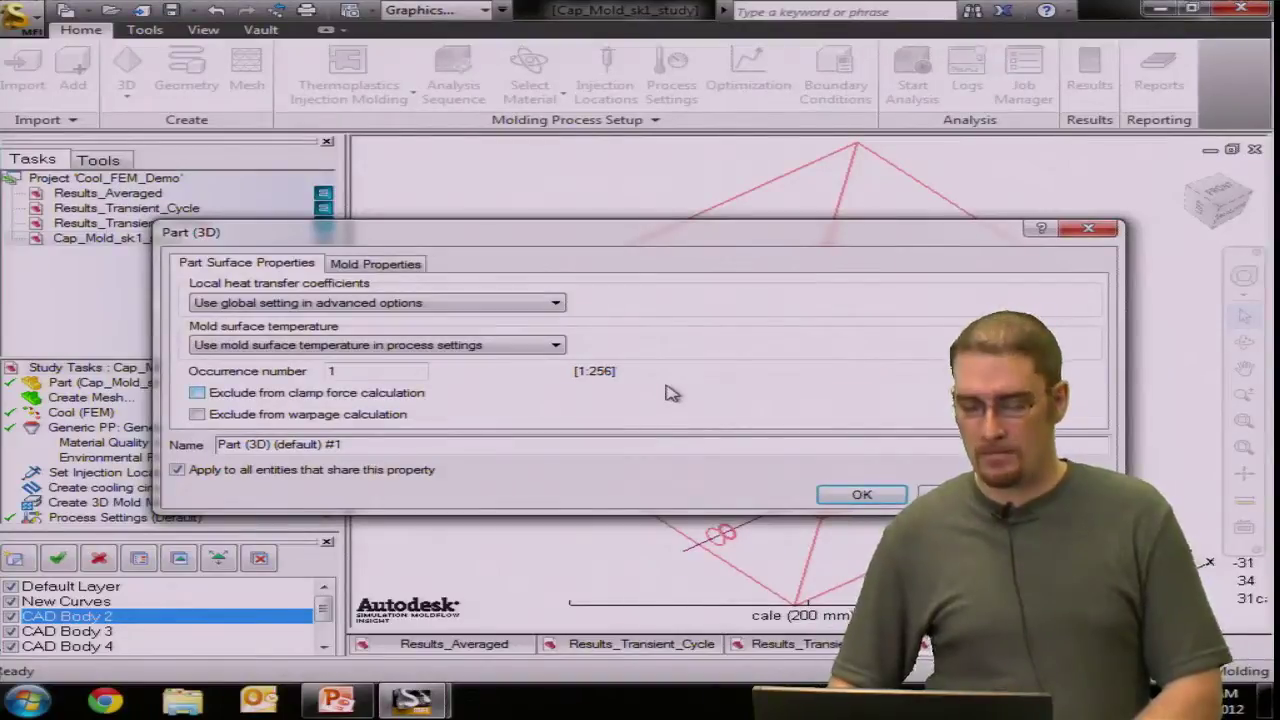
{"action": "left_click", "coordinate": [861, 494]}
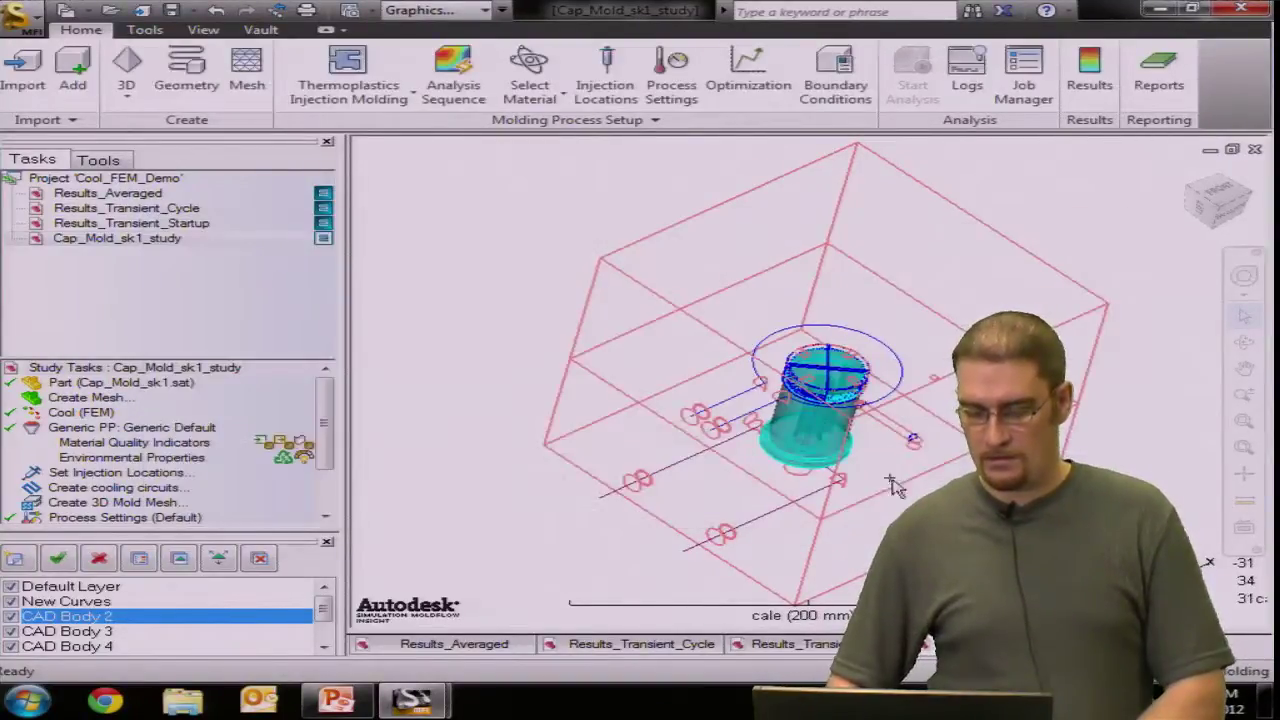
{"action": "right_click", "coordinate": [622, 372]}
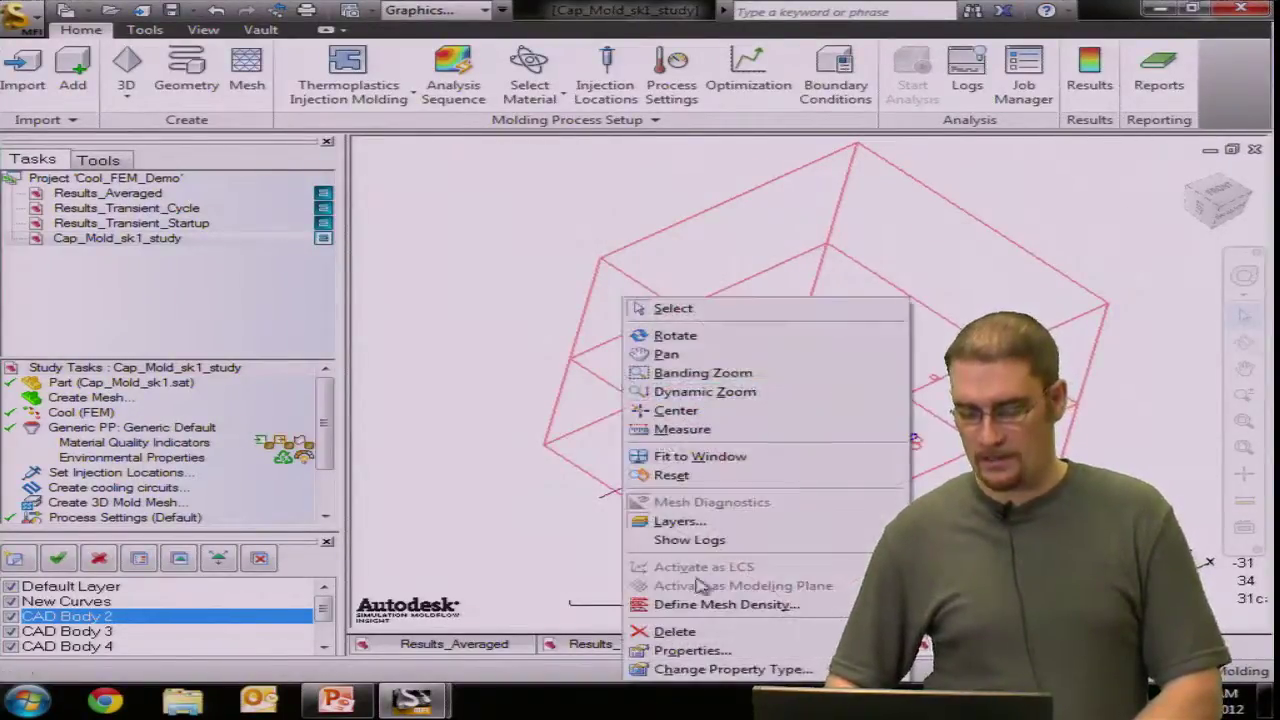
{"action": "left_click", "coordinate": [730, 669]}
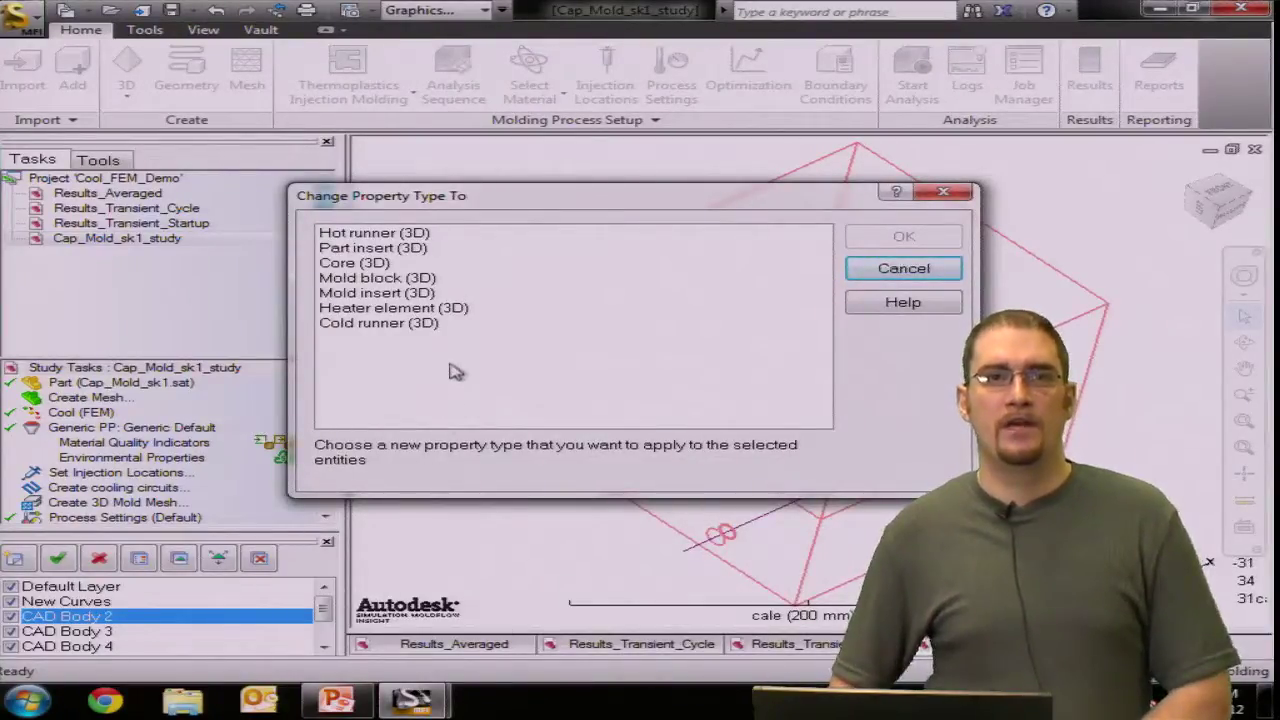
{"action": "left_click", "coordinate": [432, 280]}
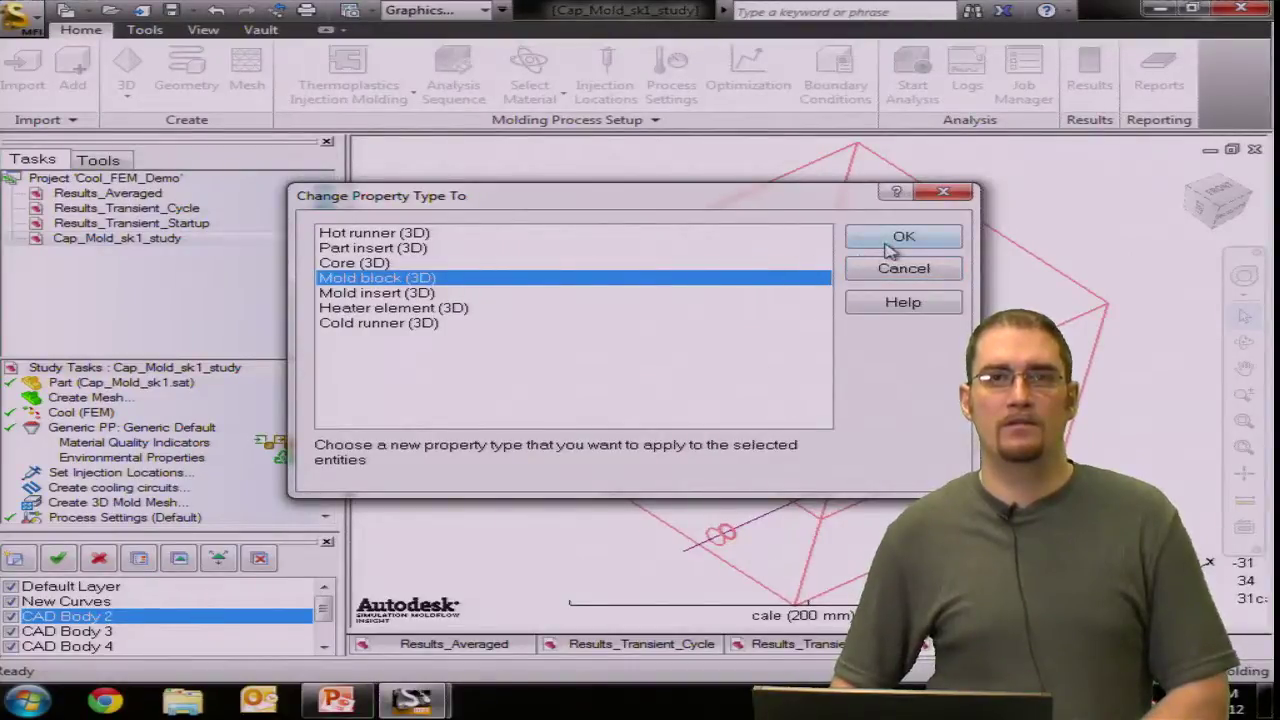
{"action": "left_click", "coordinate": [900, 240]}
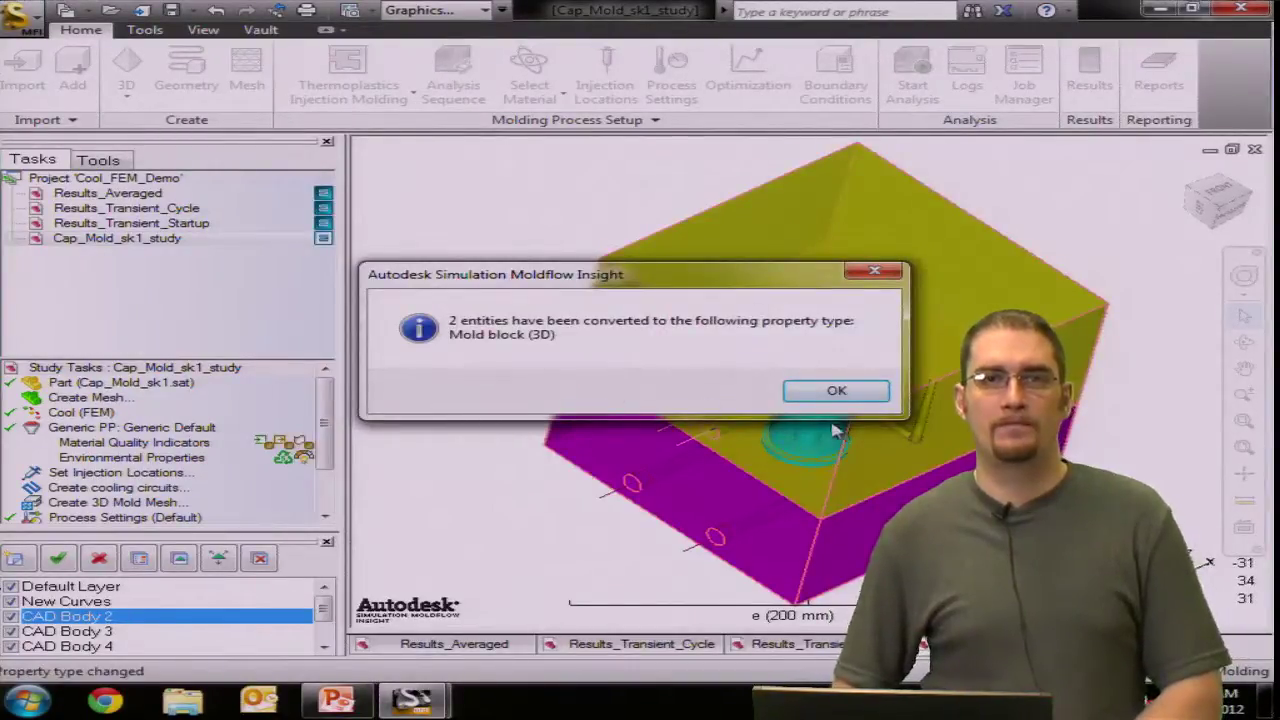
{"action": "left_click", "coordinate": [846, 394]}
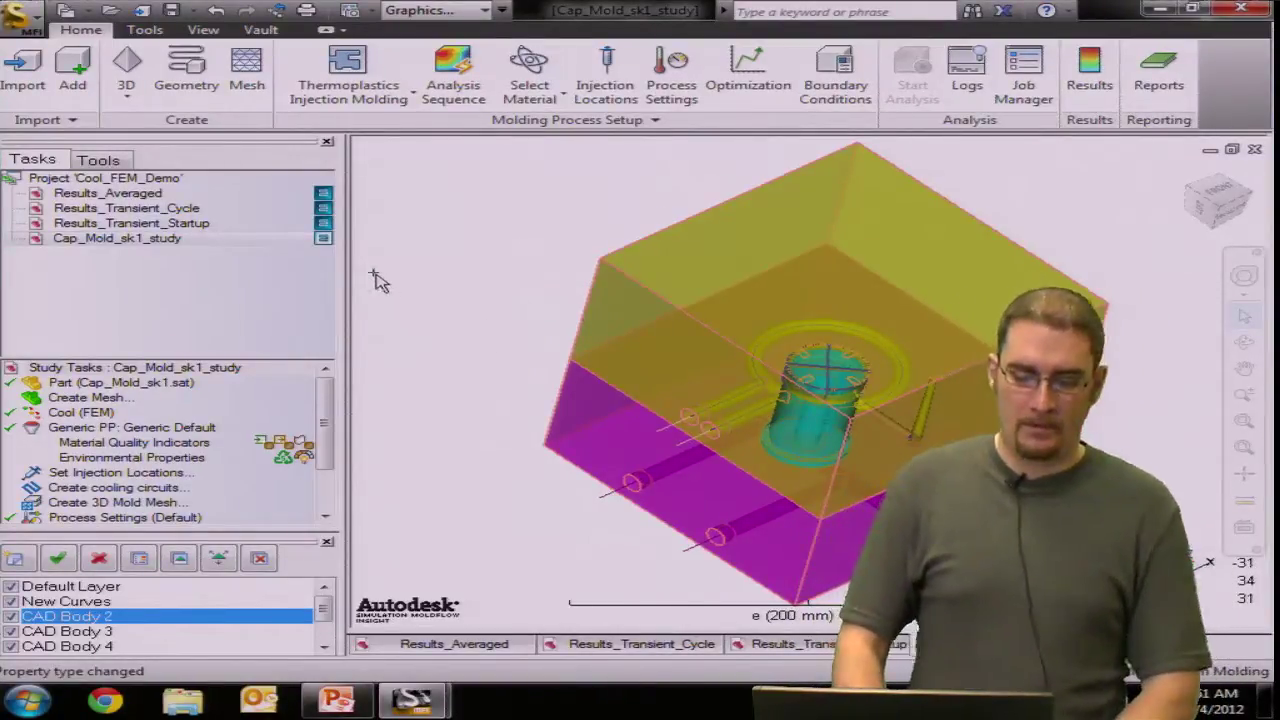
{"action": "left_click", "coordinate": [245, 86]}
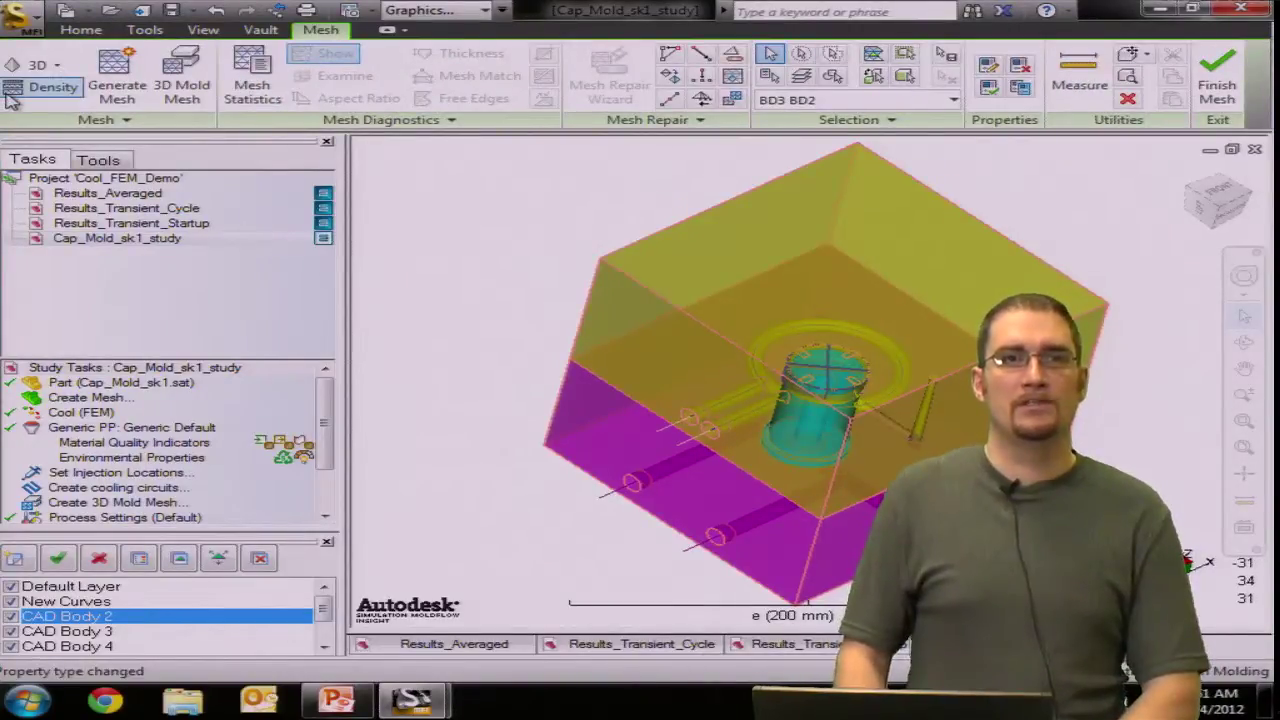
Check the mold block's mesh density, revealing a custom target edge length of 2.26 mm, then close the dialog
{"action": "left_click", "coordinate": [13, 100]}
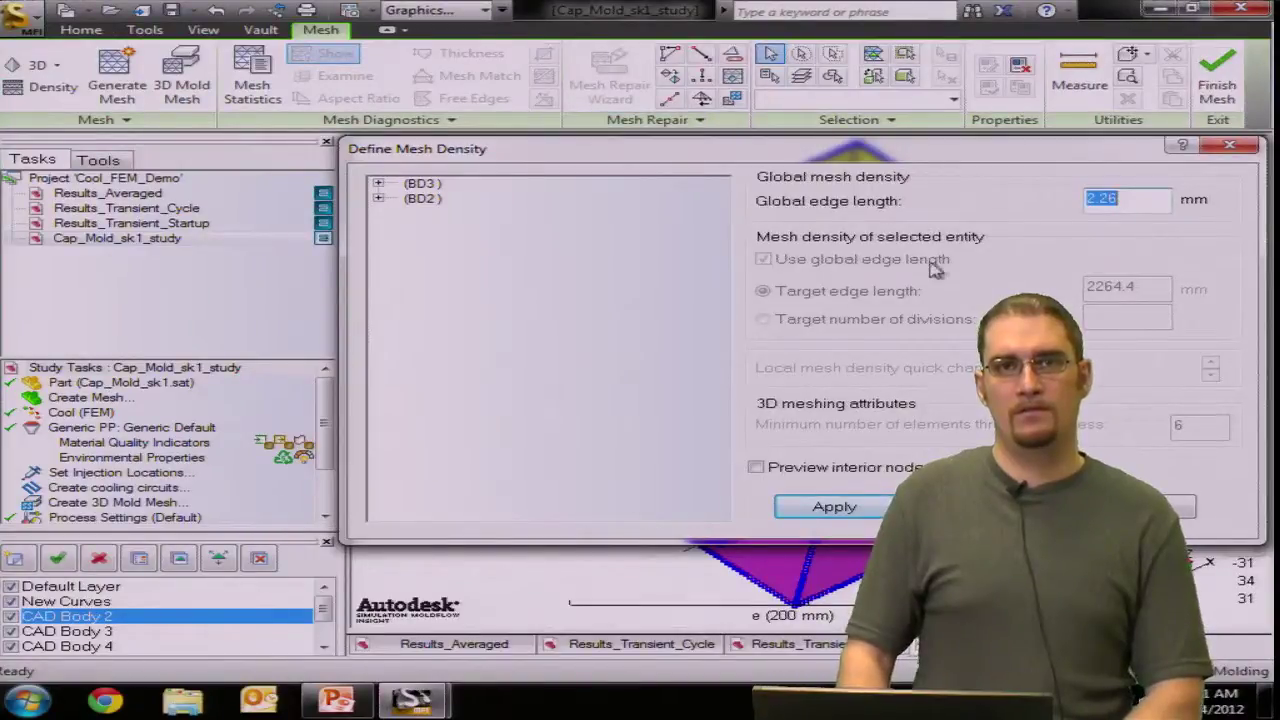
{"action": "left_click_drag", "start_coordinate": [999, 153], "coordinate": [525, 175]}
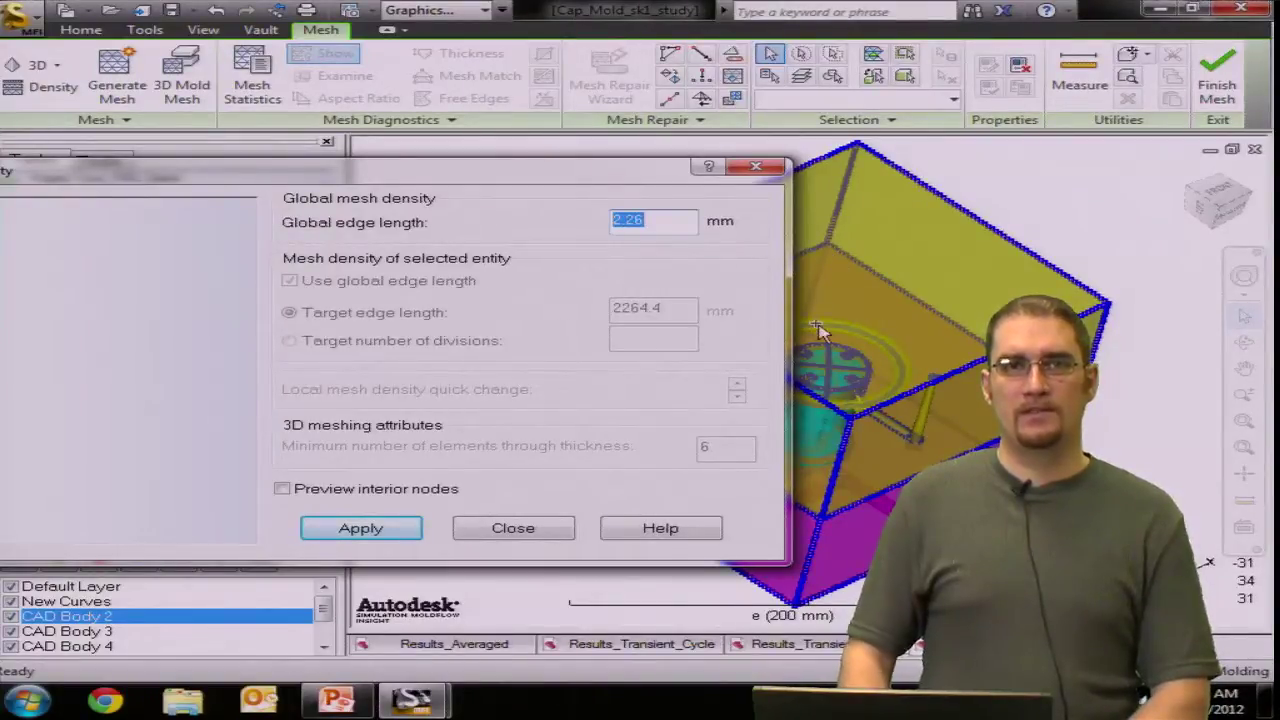
{"action": "left_click", "coordinate": [860, 314]}
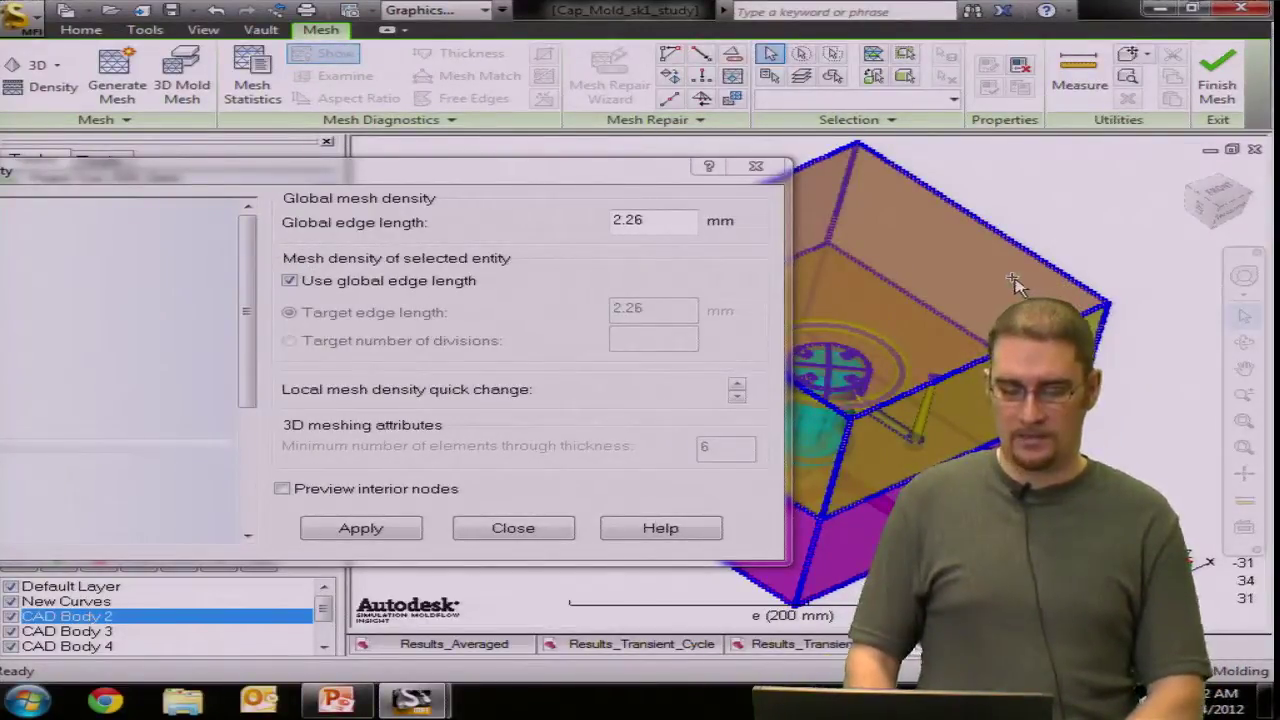
{"action": "left_click", "coordinate": [290, 281]}
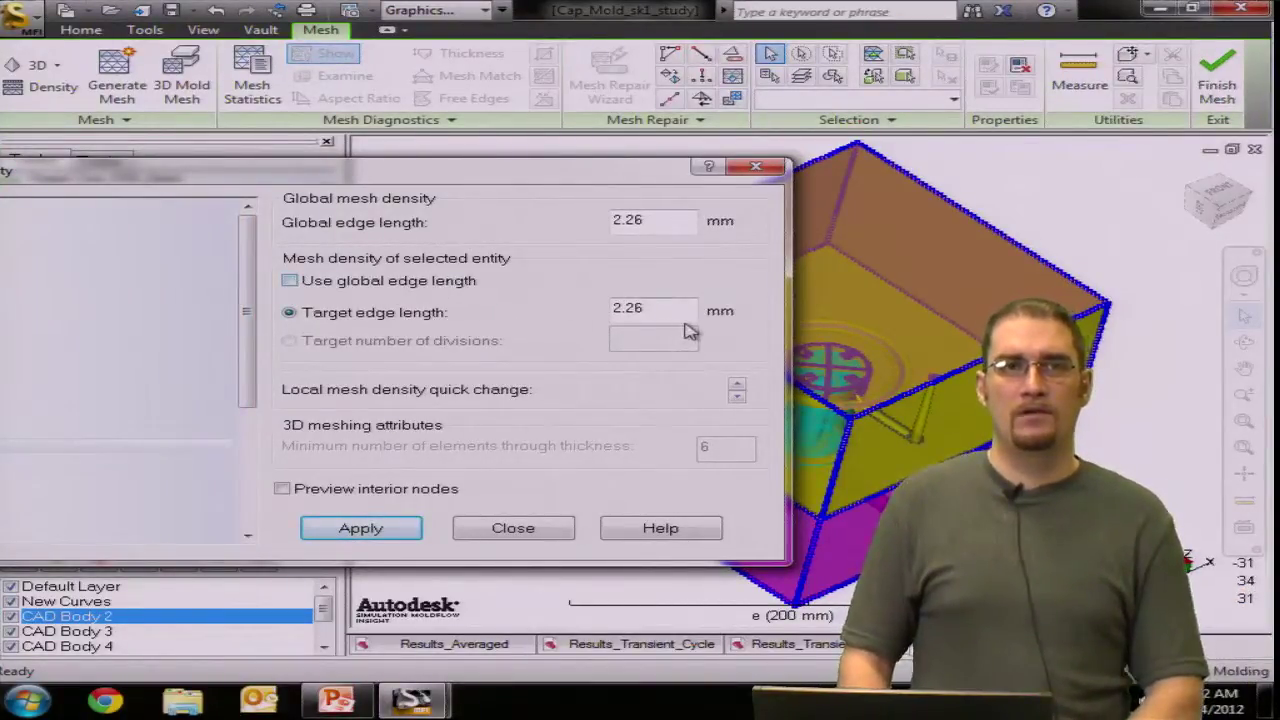
{"action": "left_click_drag", "start_coordinate": [680, 310], "coordinate": [608, 310]}
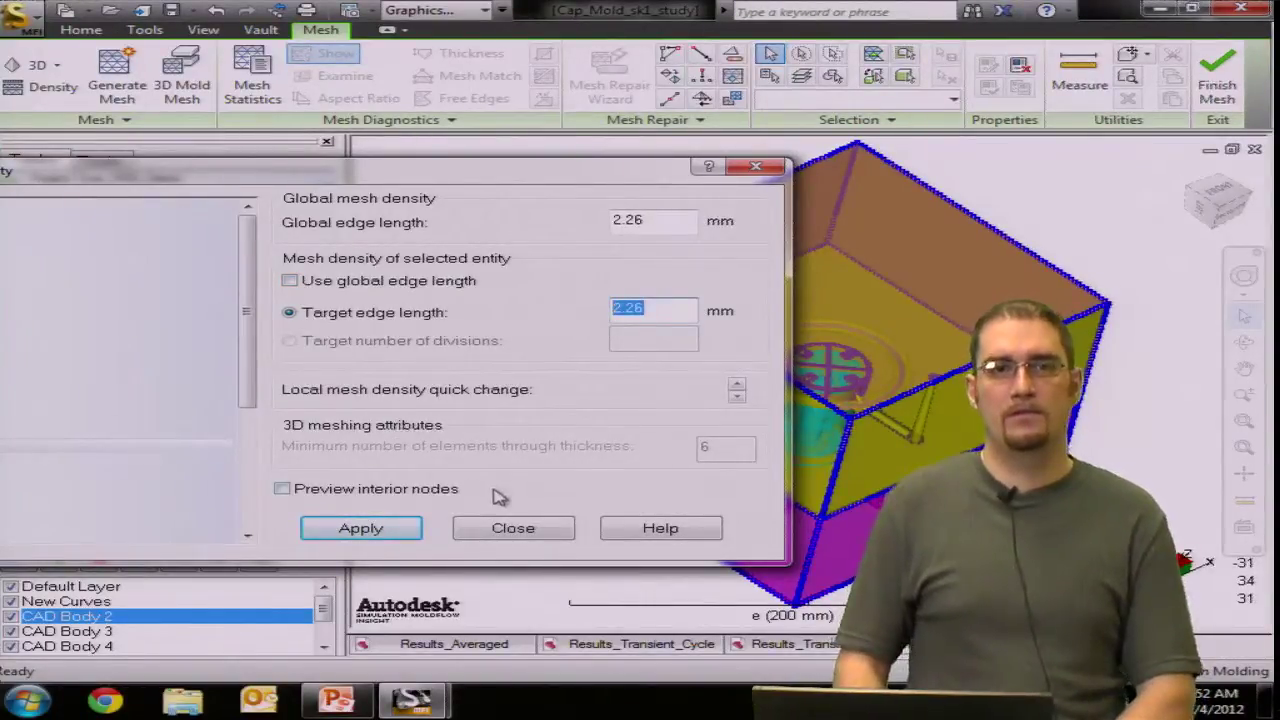
{"action": "left_click", "coordinate": [513, 530]}
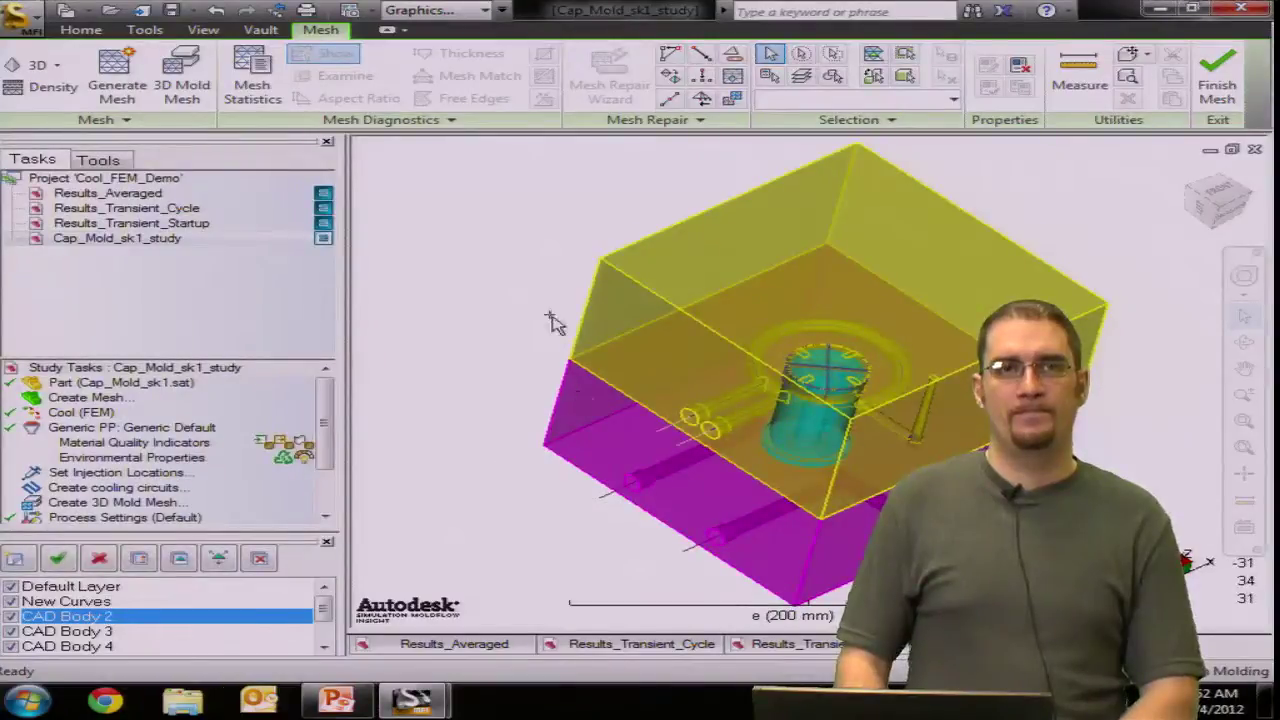
{"action": "mouse_move", "coordinate": [471, 277]}
{"action": "middle_mouse_down"}
{"action": "mouse_move", "coordinate": [457, 280]}
{"action": "mouse_move", "coordinate": [443, 257]}
{"action": "middle_mouse_up"}
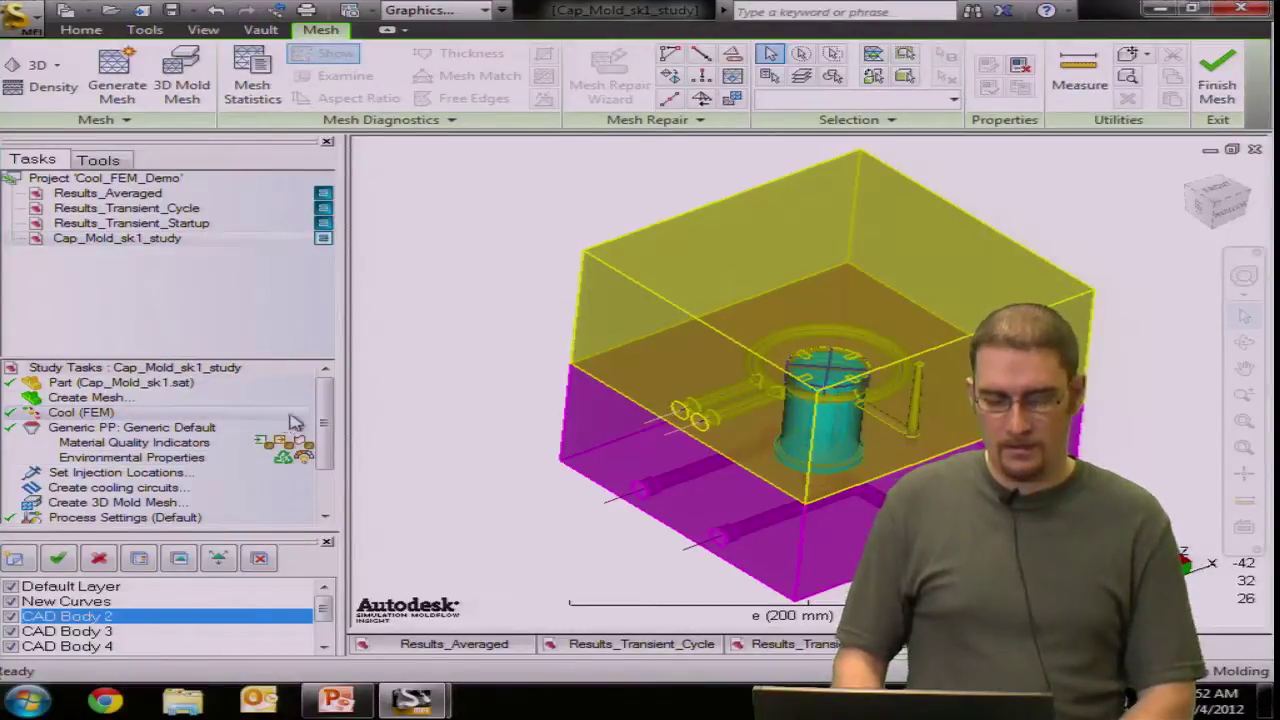
{"action": "left_click_drag", "start_coordinate": [326, 422], "coordinate": [329, 448]}
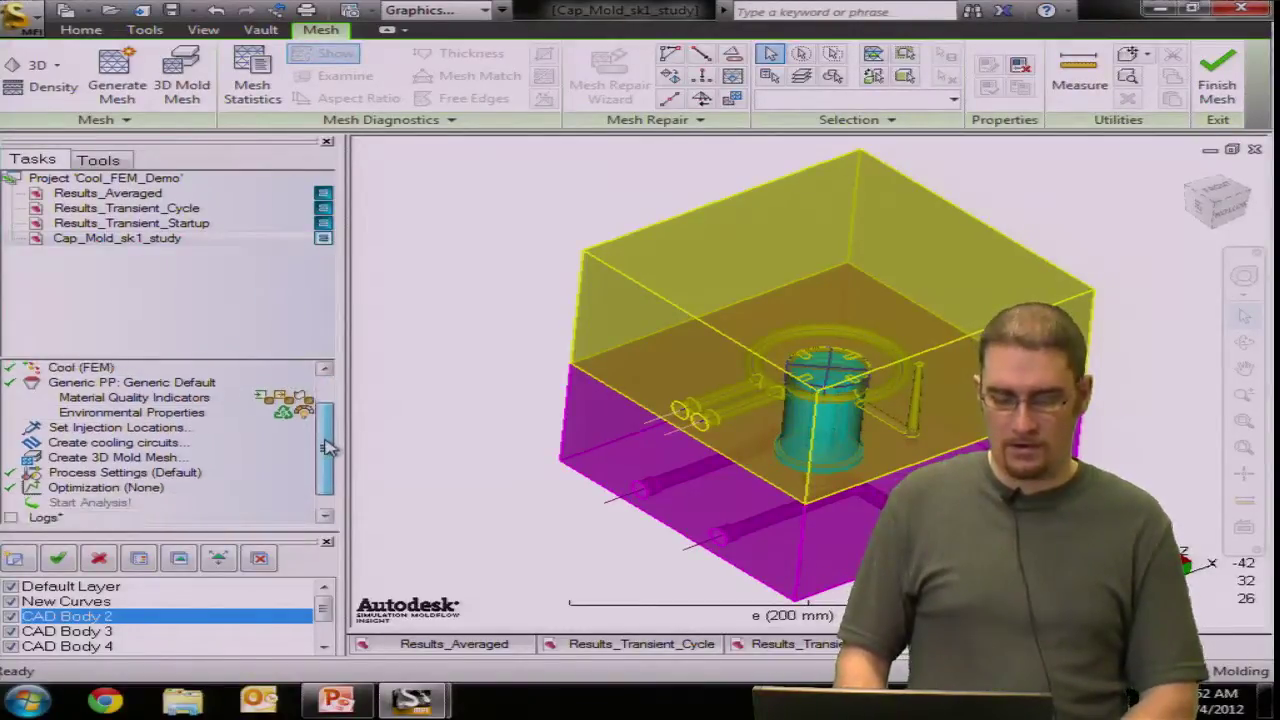
Run Generate 3D Mold Mesh with Mesh Now to tetra-mesh the mold blocks
{"action": "right_click", "coordinate": [80, 460]}
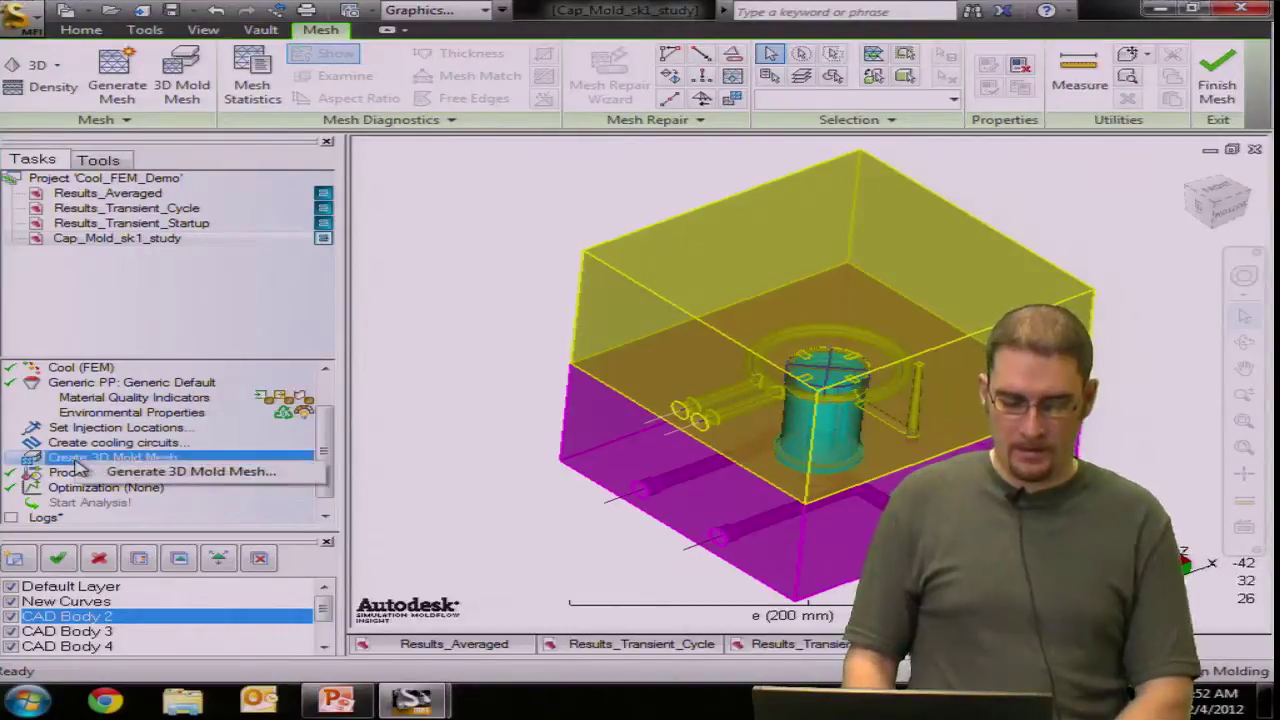
{"action": "left_click", "coordinate": [137, 472]}
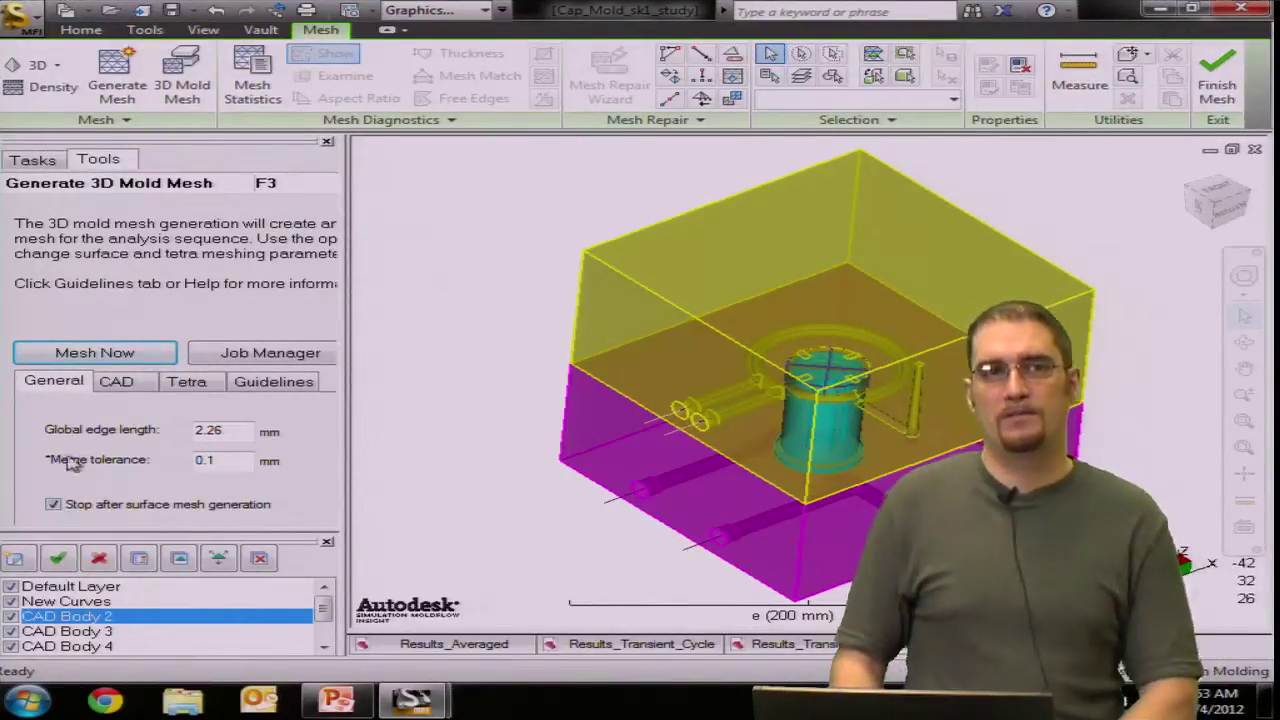
{"action": "left_click", "coordinate": [120, 358]}
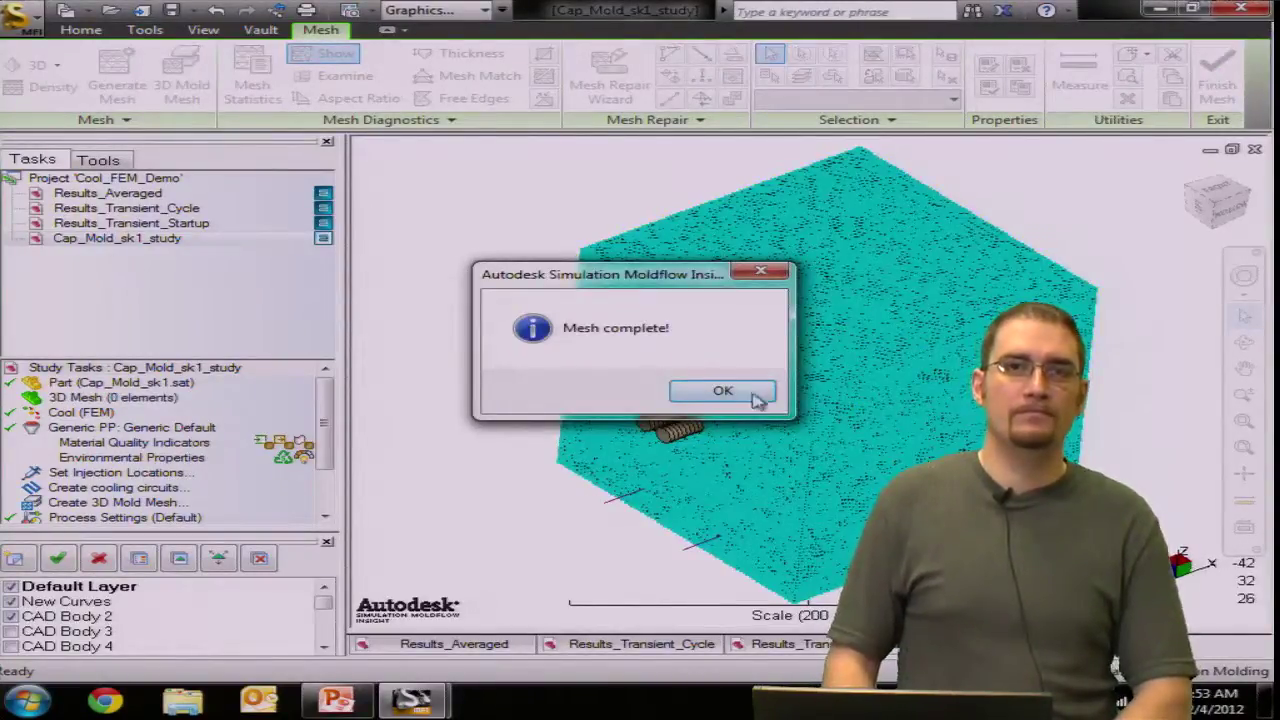
Dismiss the mesh-complete message and hide the New Body Nodes 3 and New Body Nodes 2 layers
{"action": "left_click", "coordinate": [758, 394]}
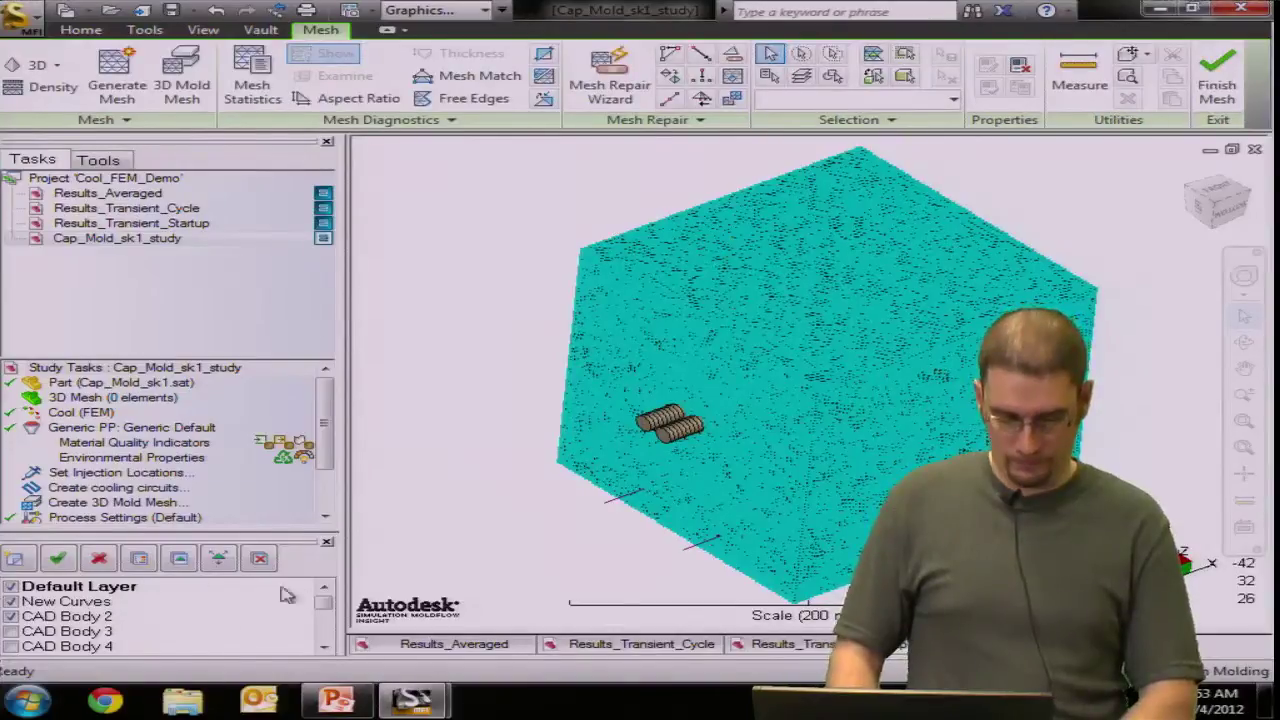
{"action": "left_click_drag", "start_coordinate": [325, 608], "coordinate": [322, 632]}
{"action": "scroll", "coordinate": [322, 632], "scroll_direction": "up", "scroll_amount": 2}
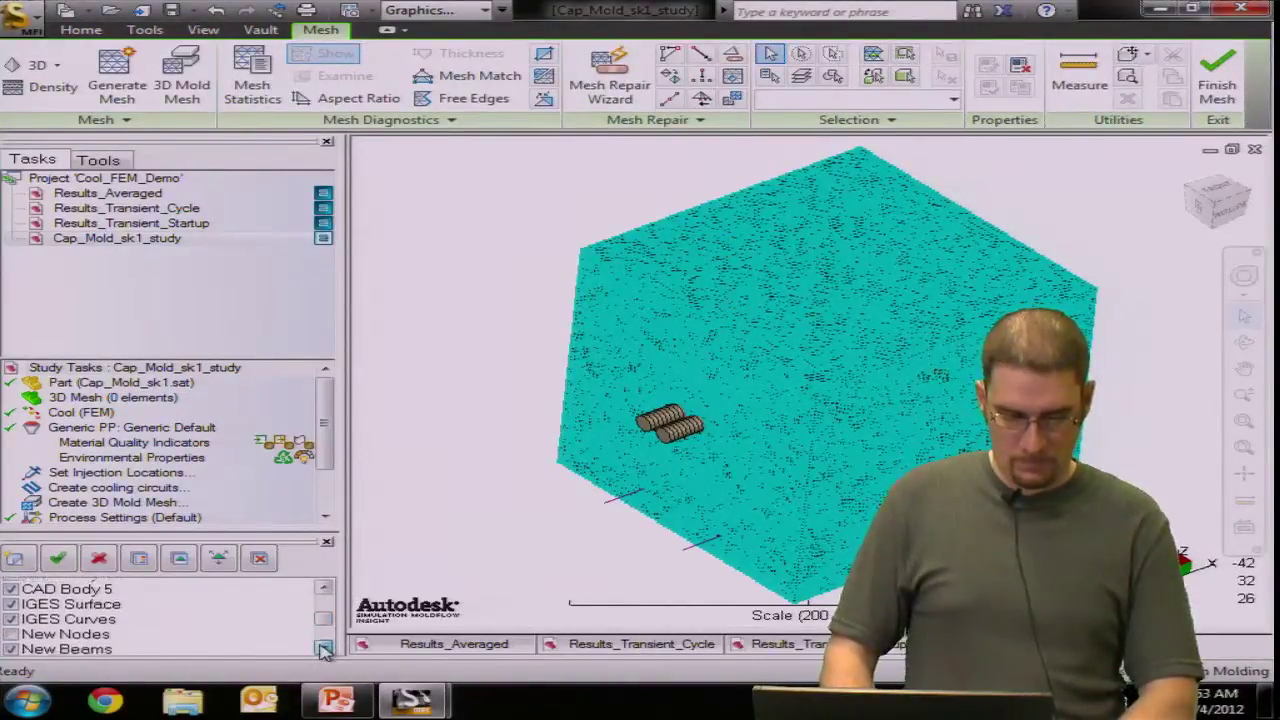
{"action": "left_click", "coordinate": [323, 647]}
{"action": "left_click", "coordinate": [323, 647]}
{"action": "left_click", "coordinate": [323, 647]}
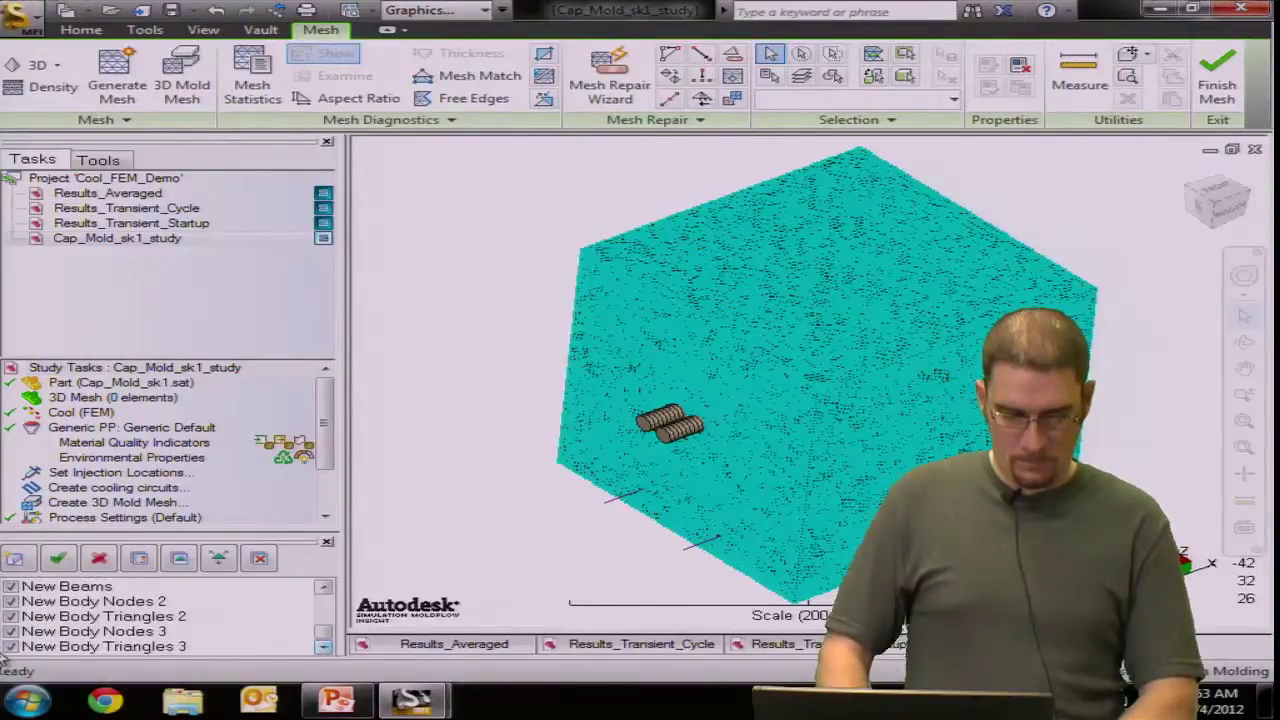
{"action": "left_click", "coordinate": [35, 632]}
{"action": "left_click", "coordinate": [11, 616]}
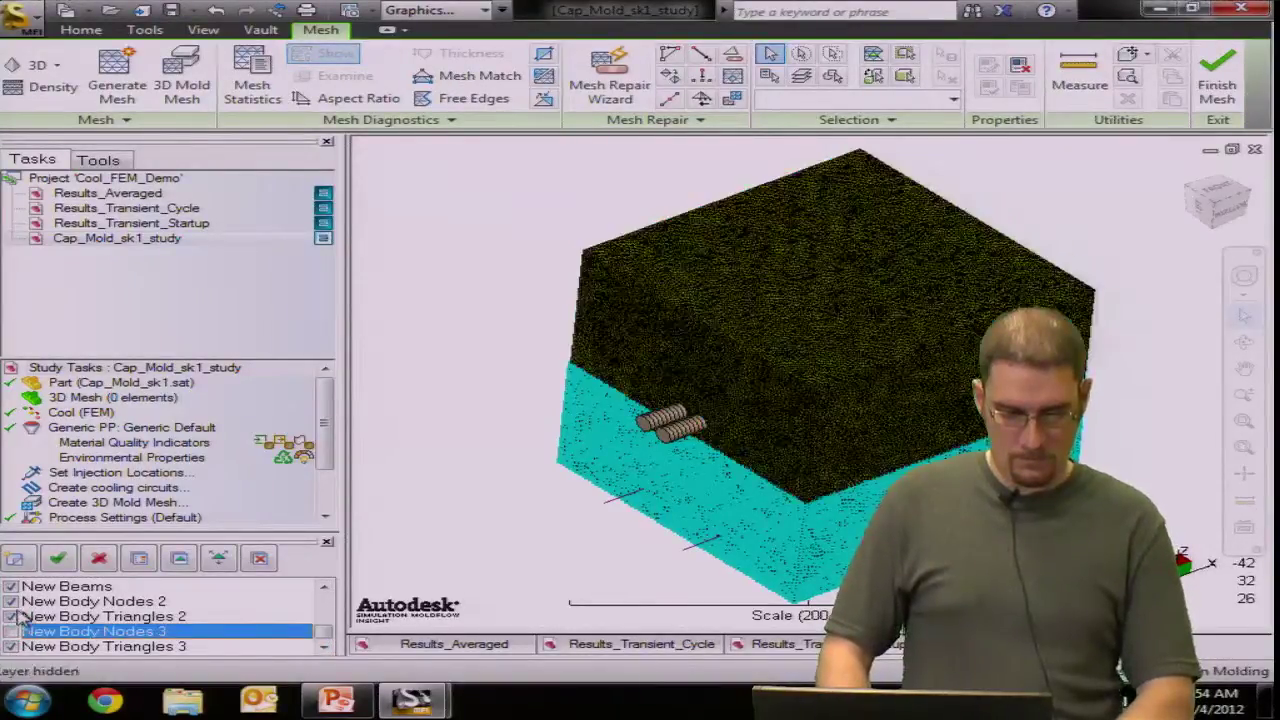
{"action": "left_click", "coordinate": [11, 601]}
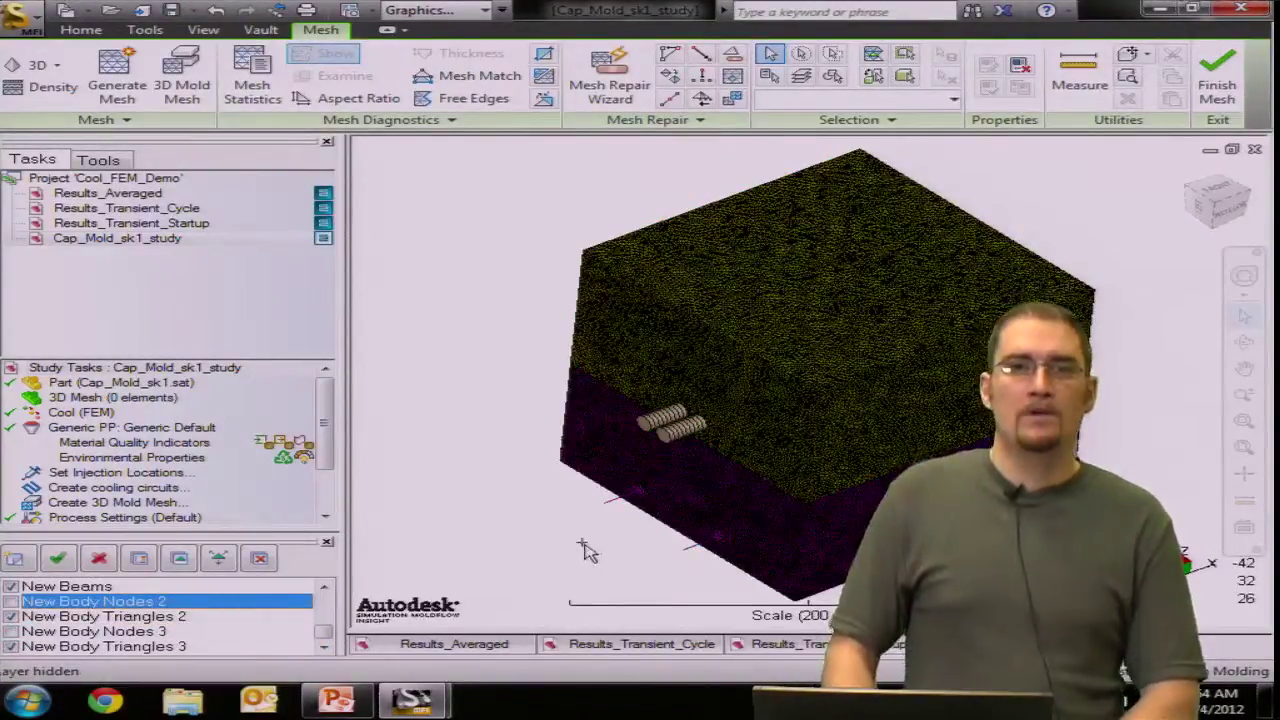
Hide the New Body Triangles 2 layer so only the upper block's mesh remains
{"action": "mouse_move", "coordinate": [478, 588]}
{"action": "middle_mouse_down"}
{"action": "mouse_move", "coordinate": [449, 543]}
{"action": "mouse_move", "coordinate": [466, 534]}
{"action": "mouse_move", "coordinate": [460, 568]}
{"action": "mouse_move", "coordinate": [523, 543]}
{"action": "middle_mouse_up"}
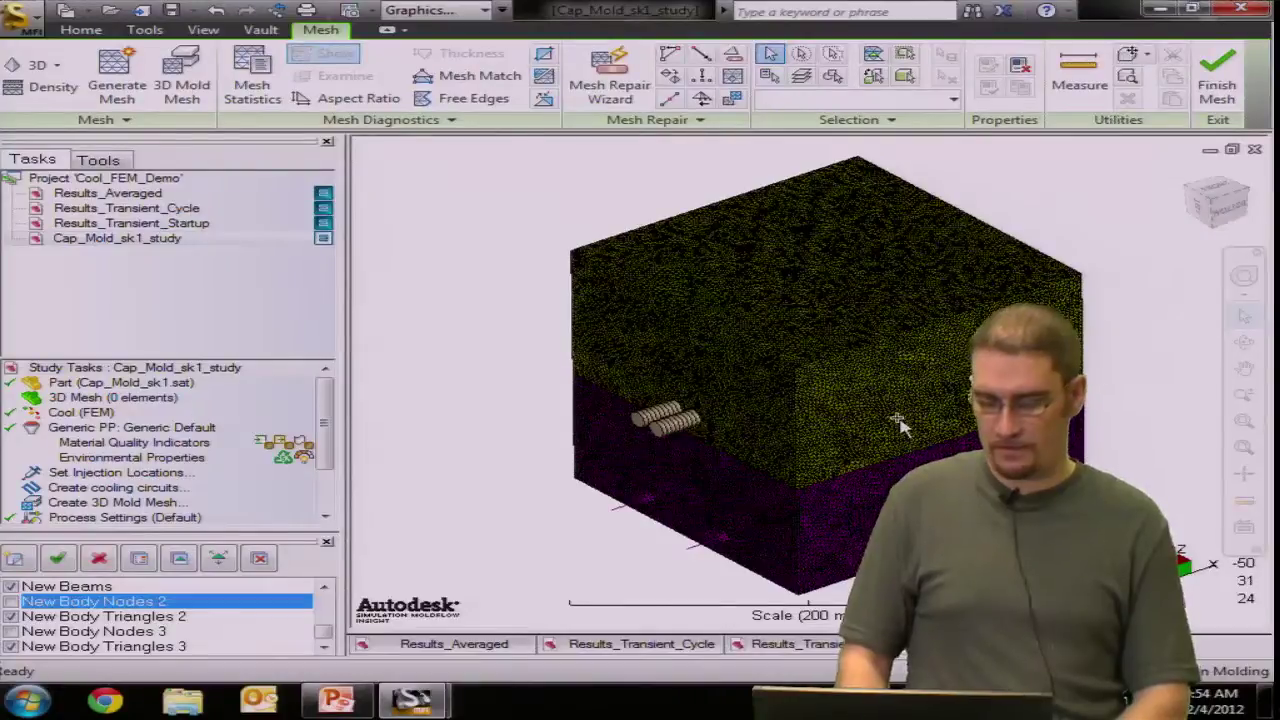
{"action": "left_click_drag", "start_coordinate": [896, 418], "coordinate": [926, 440]}
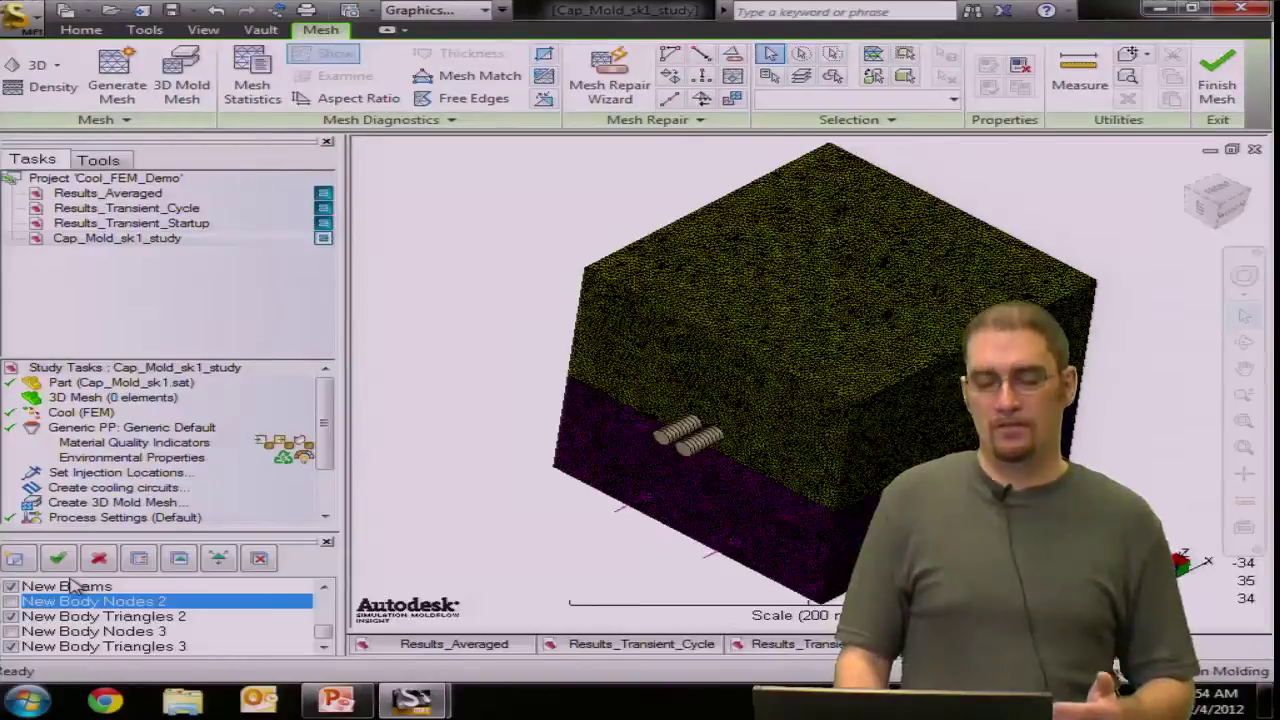
{"action": "left_click", "coordinate": [12, 617]}
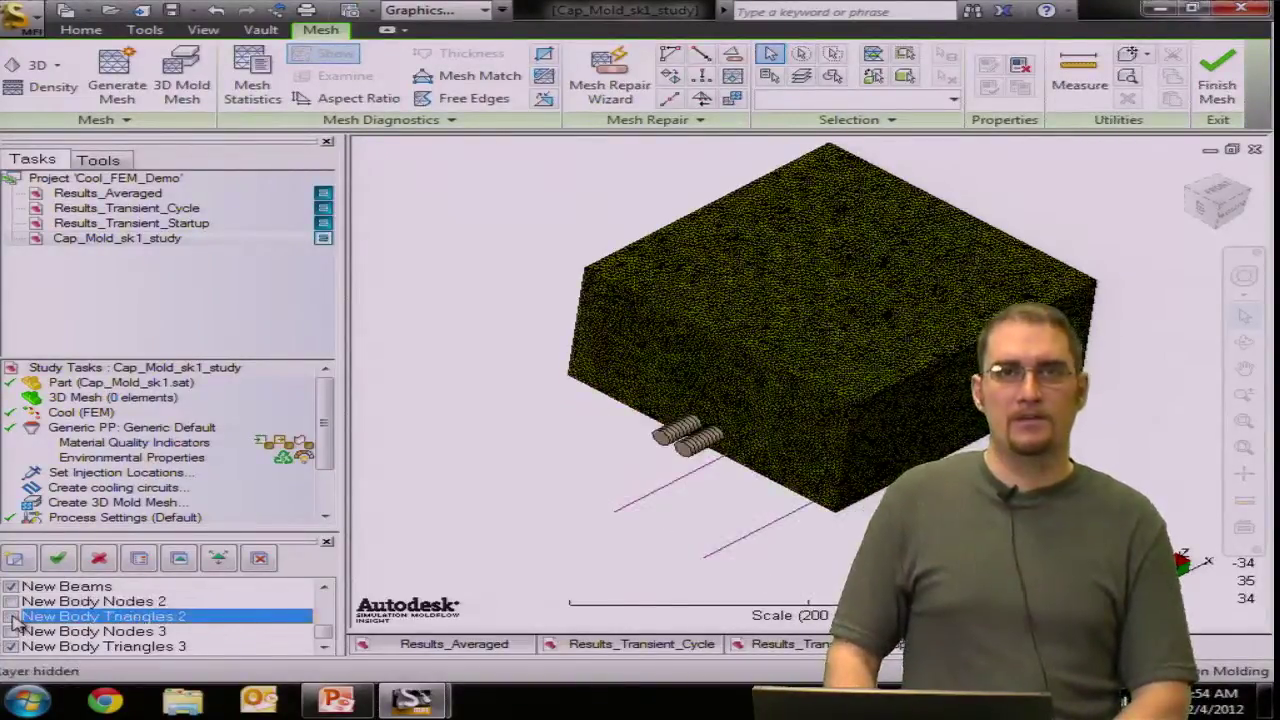
Isolate New Body Triangles 2 and report its triangle statistics: 53980 triangles, max aspect ratio 3.4
{"action": "right_click", "coordinate": [16, 618]}
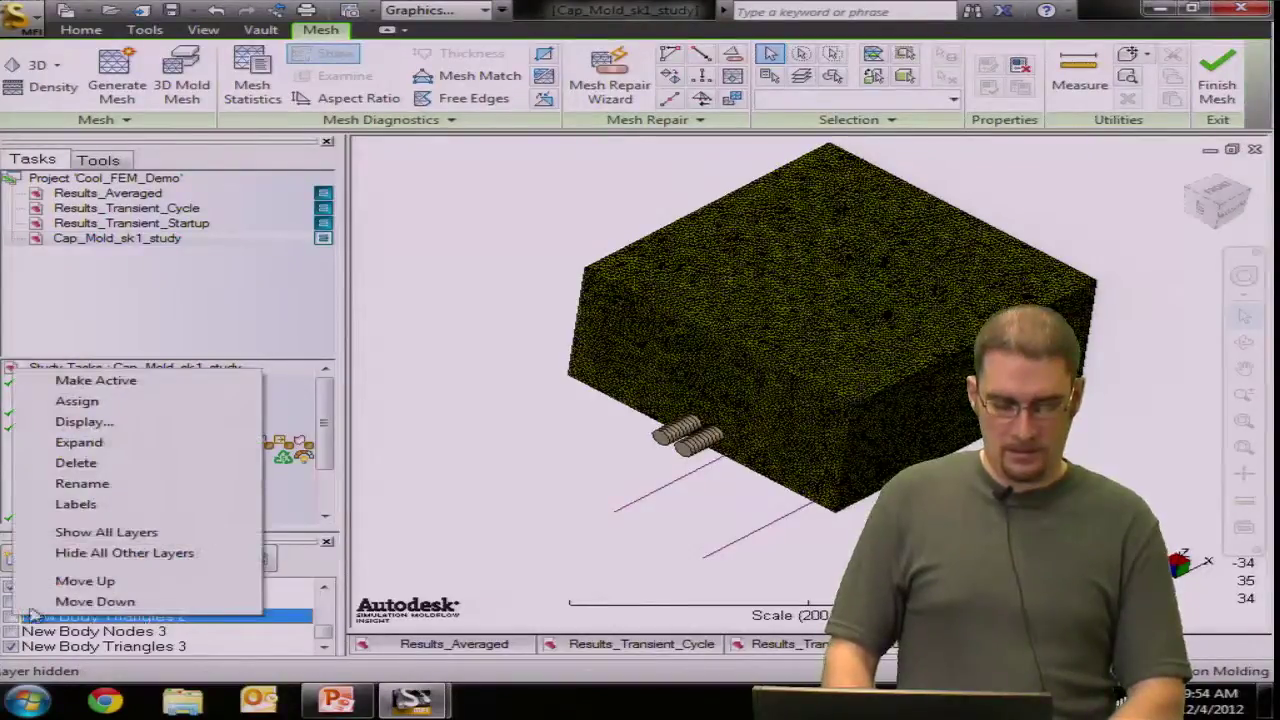
{"action": "left_click", "coordinate": [133, 556]}
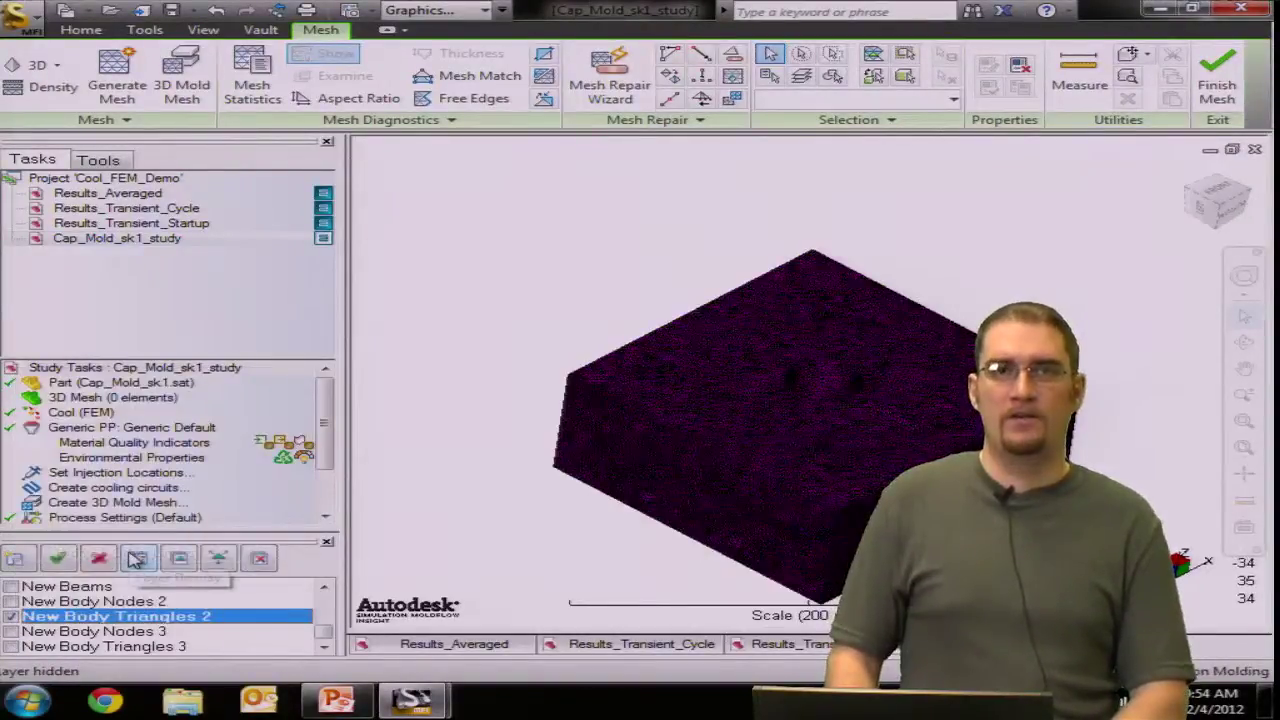
{"action": "left_click", "coordinate": [258, 96]}
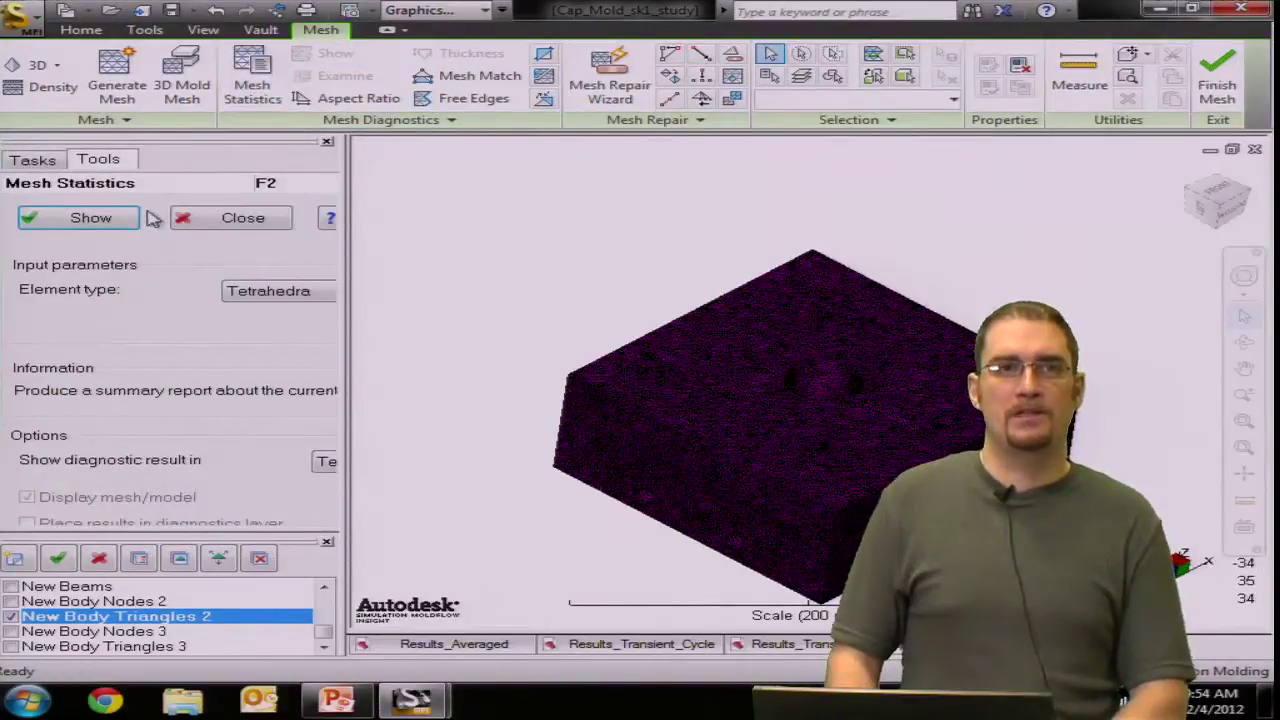
{"action": "left_click", "coordinate": [244, 297]}
{"action": "left_click", "coordinate": [253, 325]}
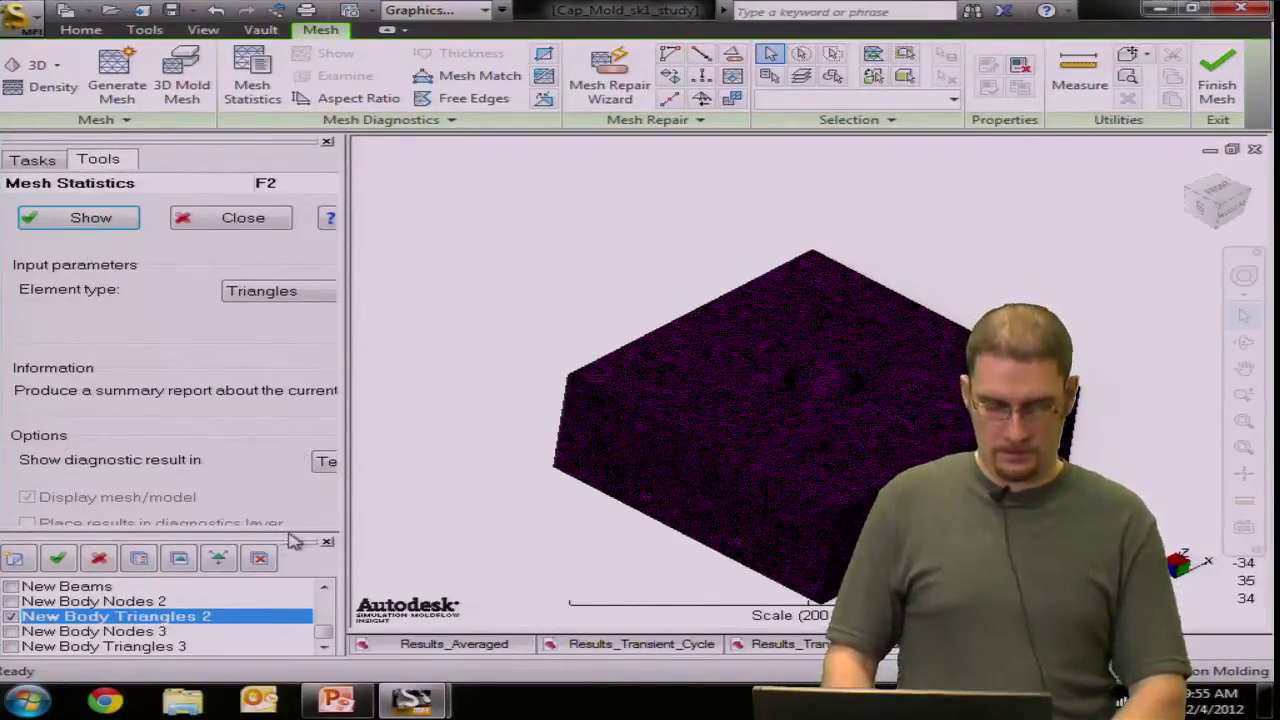
{"action": "left_click_drag", "start_coordinate": [287, 572], "coordinate": [287, 616]}
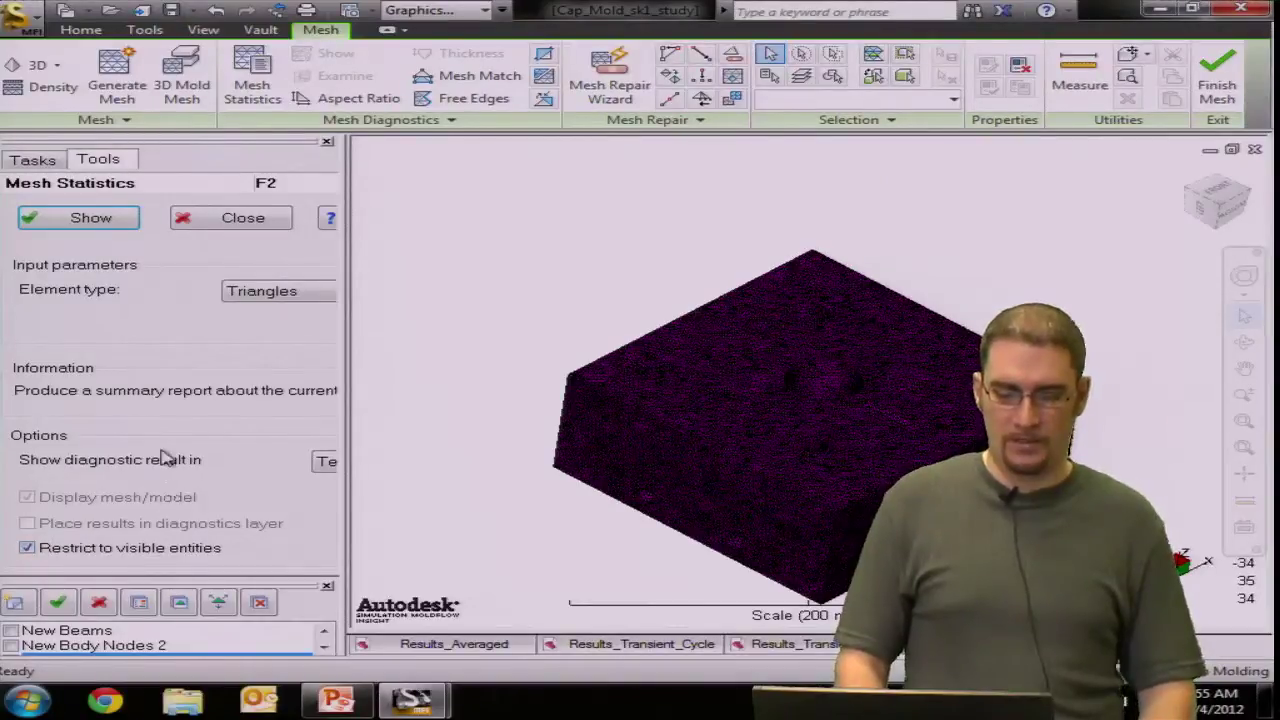
{"action": "left_click", "coordinate": [87, 227]}
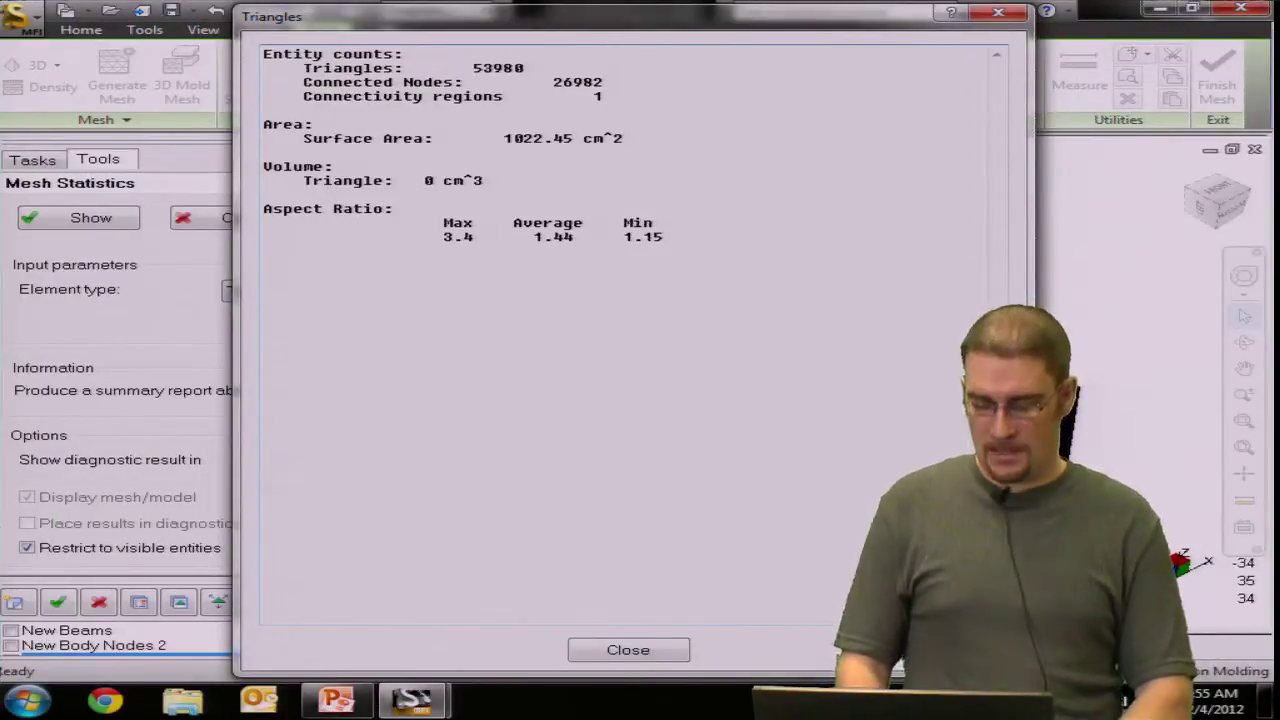
{"action": "left_click", "coordinate": [669, 654]}
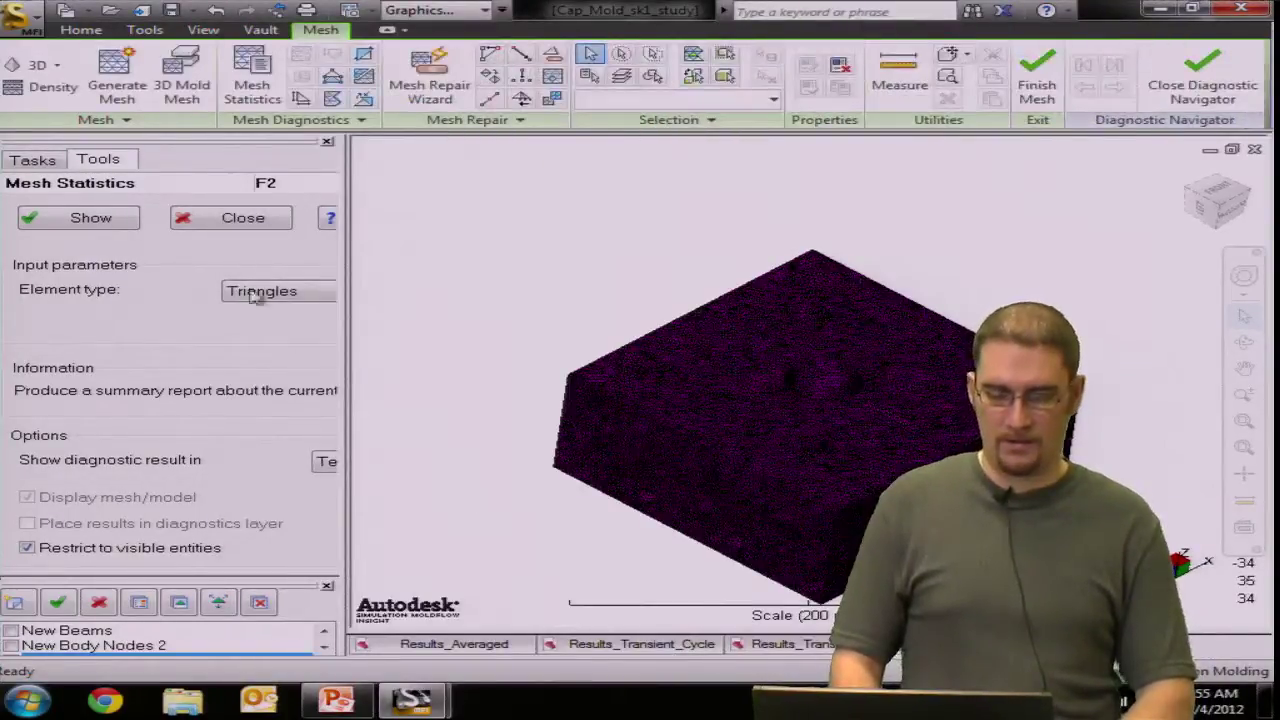
Close Mesh Statistics, rerun the 3D mold mesh with Mesh Now, and show all layers again
{"action": "left_click", "coordinate": [262, 219]}
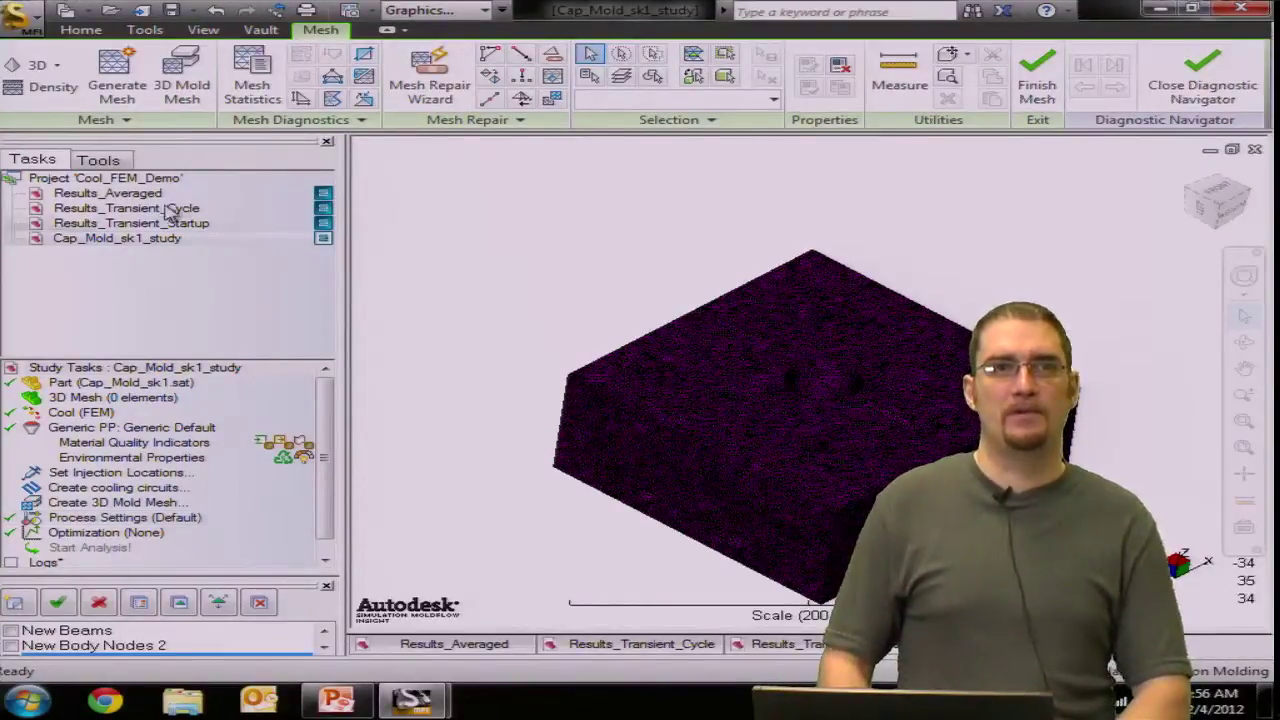
{"action": "left_click", "coordinate": [197, 104]}
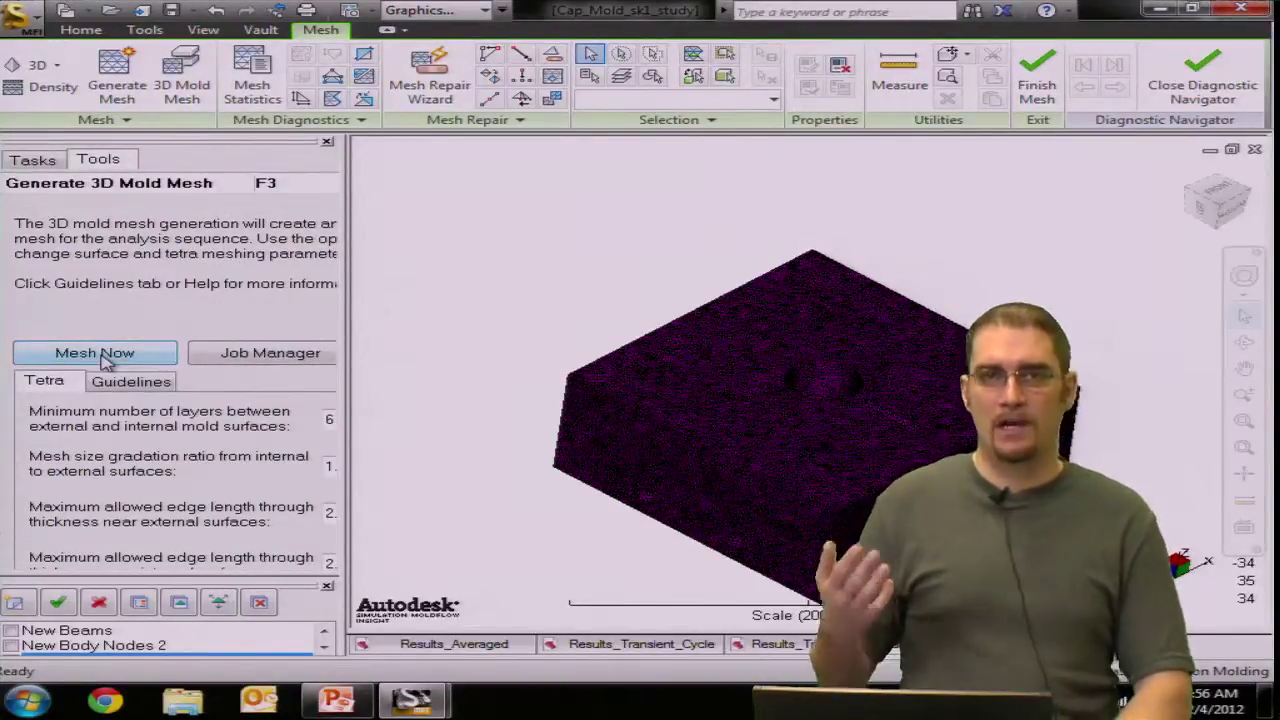
{"action": "left_click", "coordinate": [97, 355]}
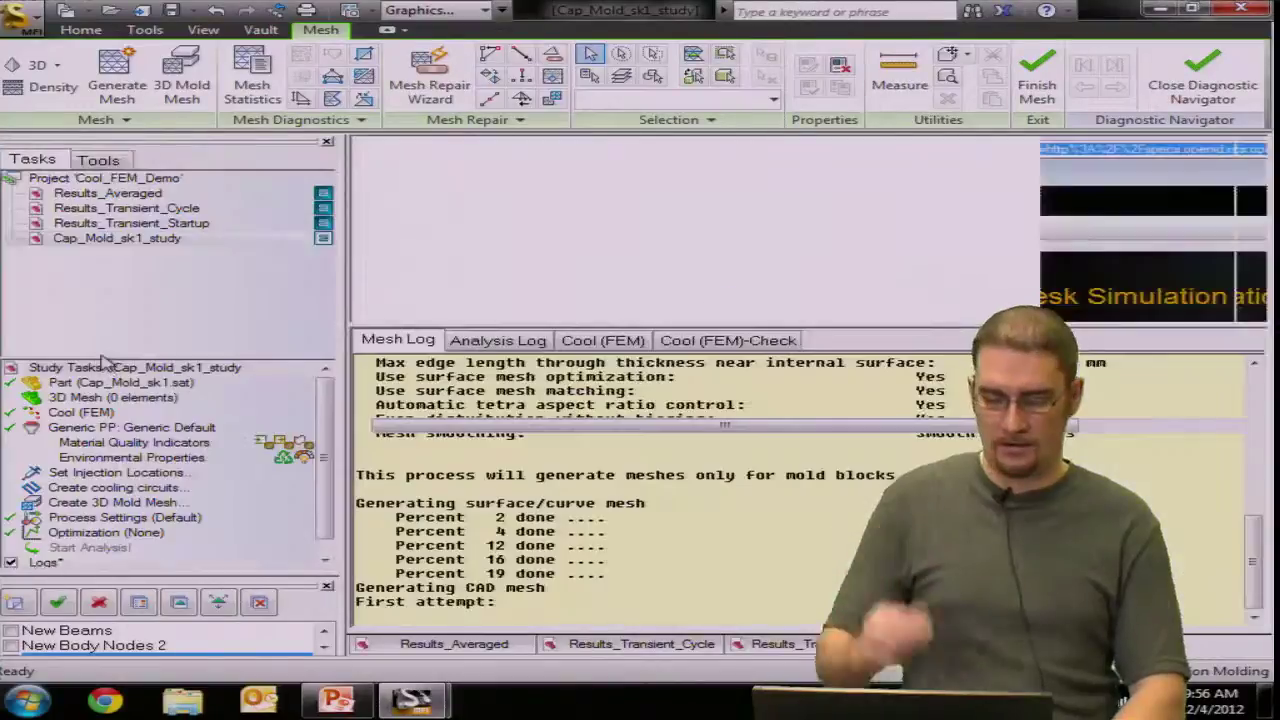
{"action": "right_click", "coordinate": [254, 647]}
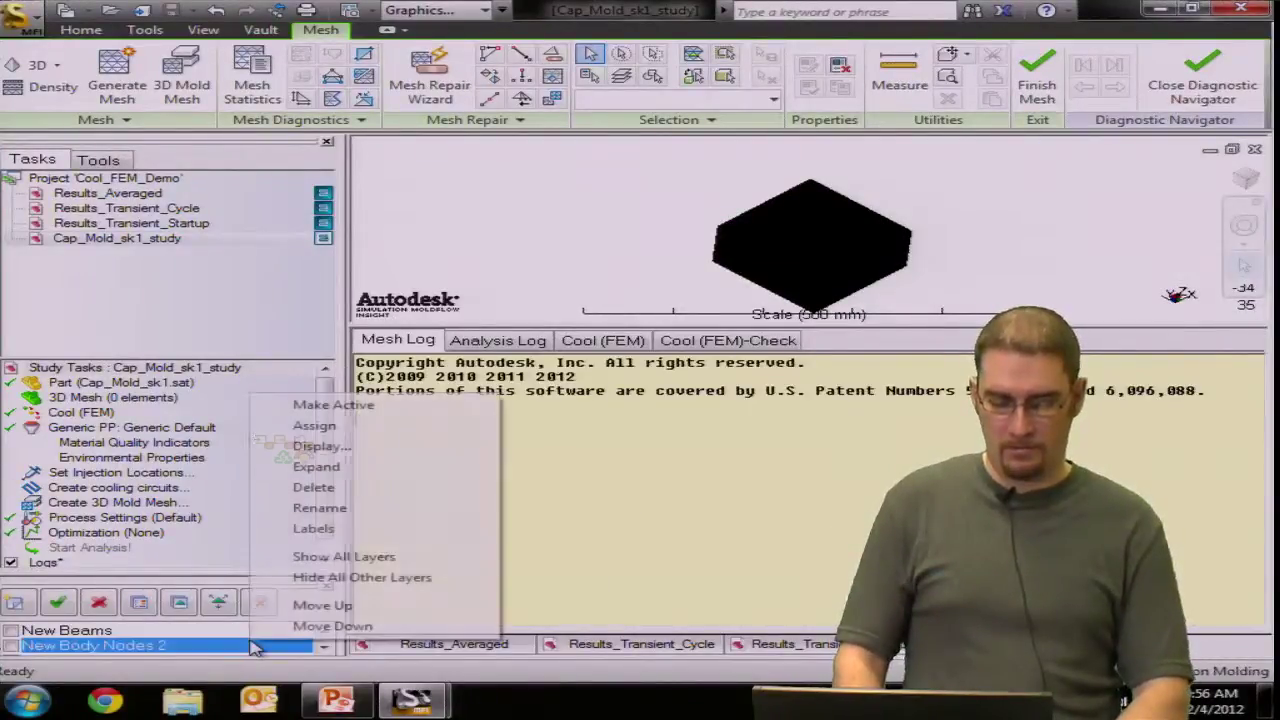
{"action": "left_click", "coordinate": [344, 566]}
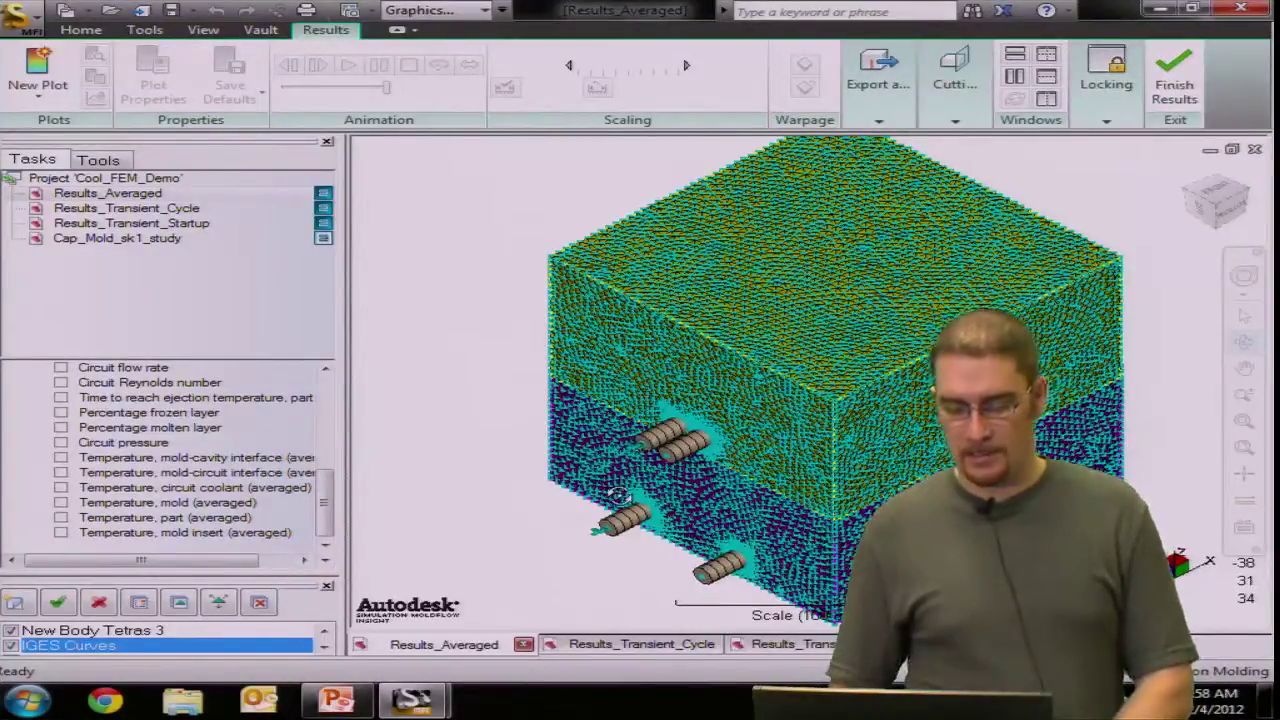
Look over the Boundary Conditions Cooling options and scroll the task list up to the 1943400-element mold mesh
{"action": "left_click_drag", "start_coordinate": [619, 497], "coordinate": [478, 448]}
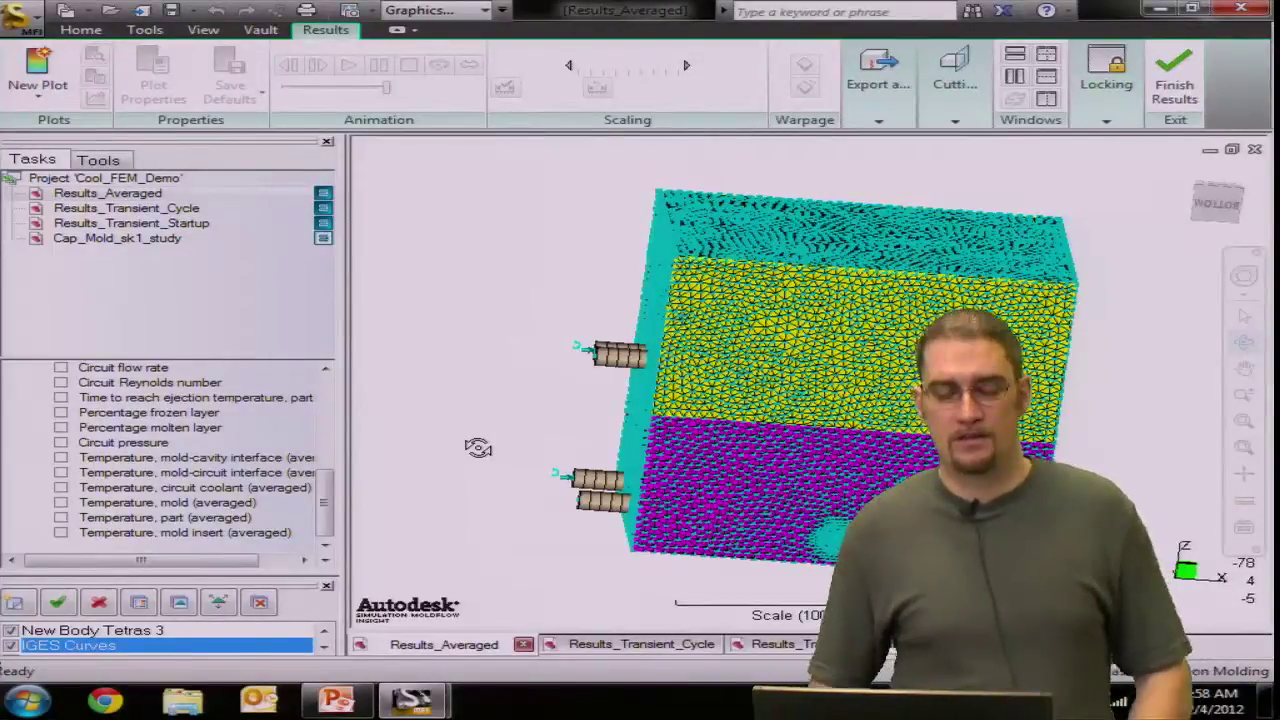
{"action": "left_click", "coordinate": [80, 29]}
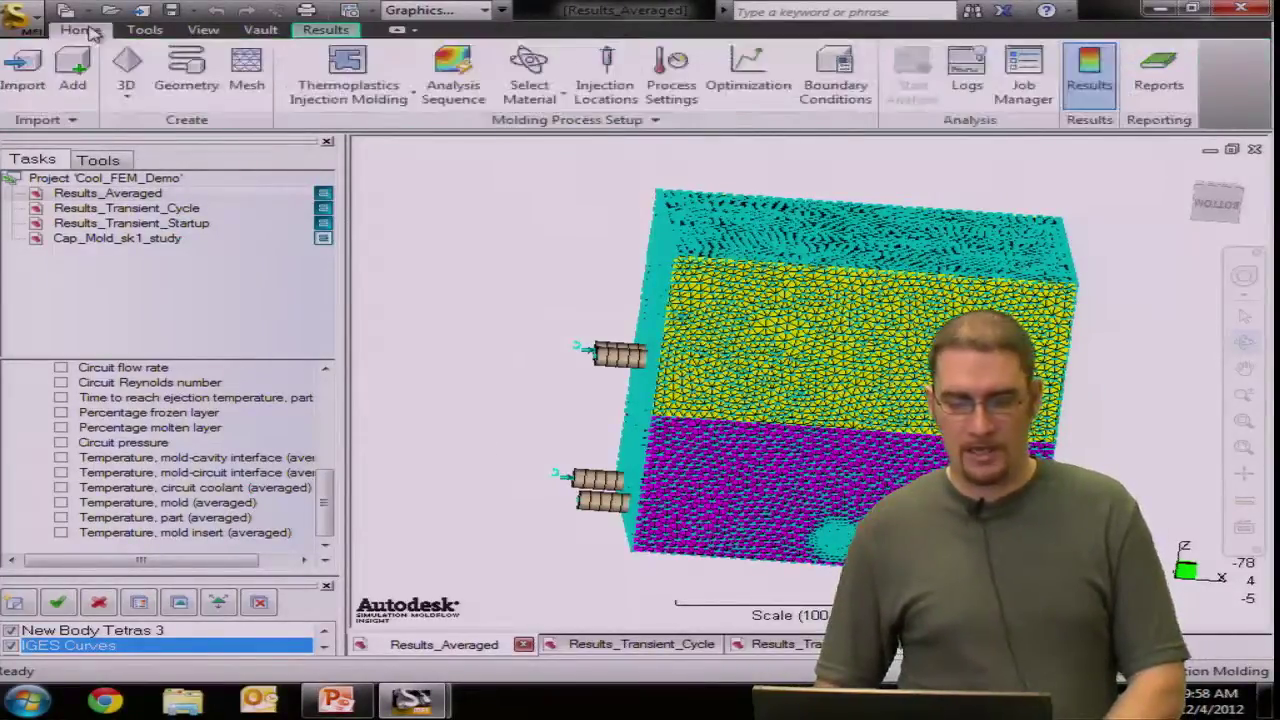
{"action": "left_click", "coordinate": [834, 74]}
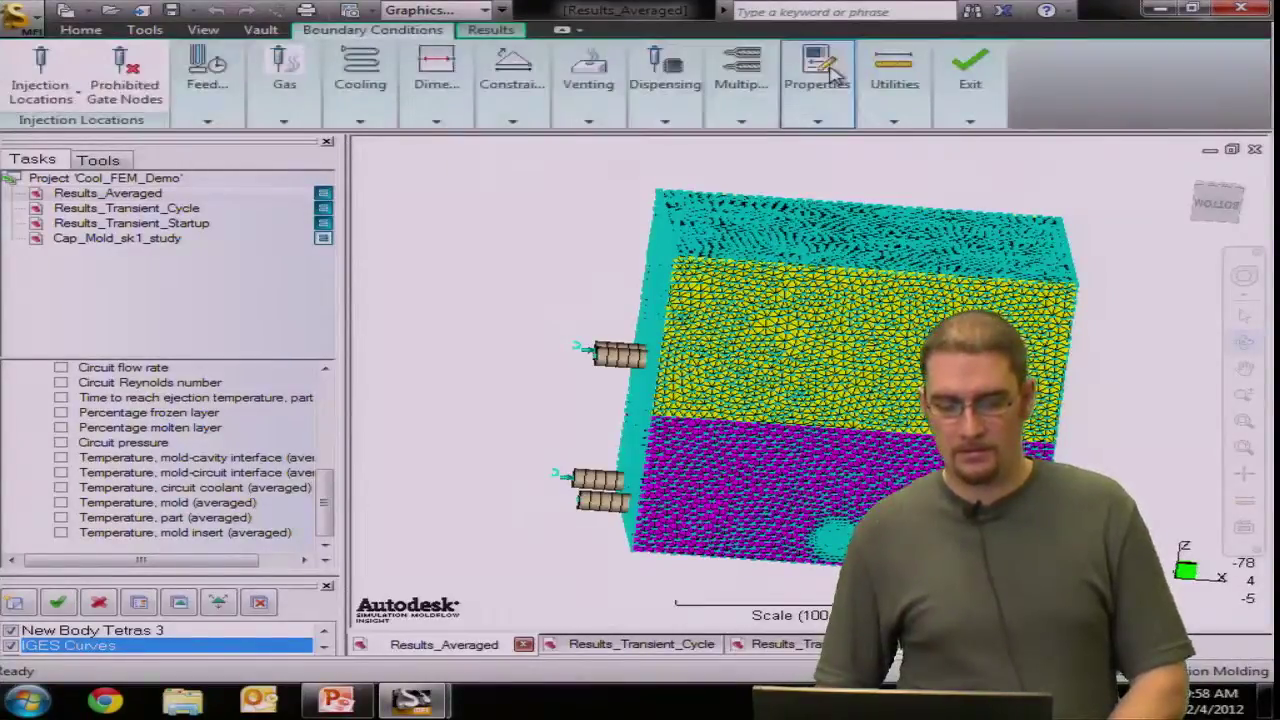
{"action": "left_click", "coordinate": [360, 82]}
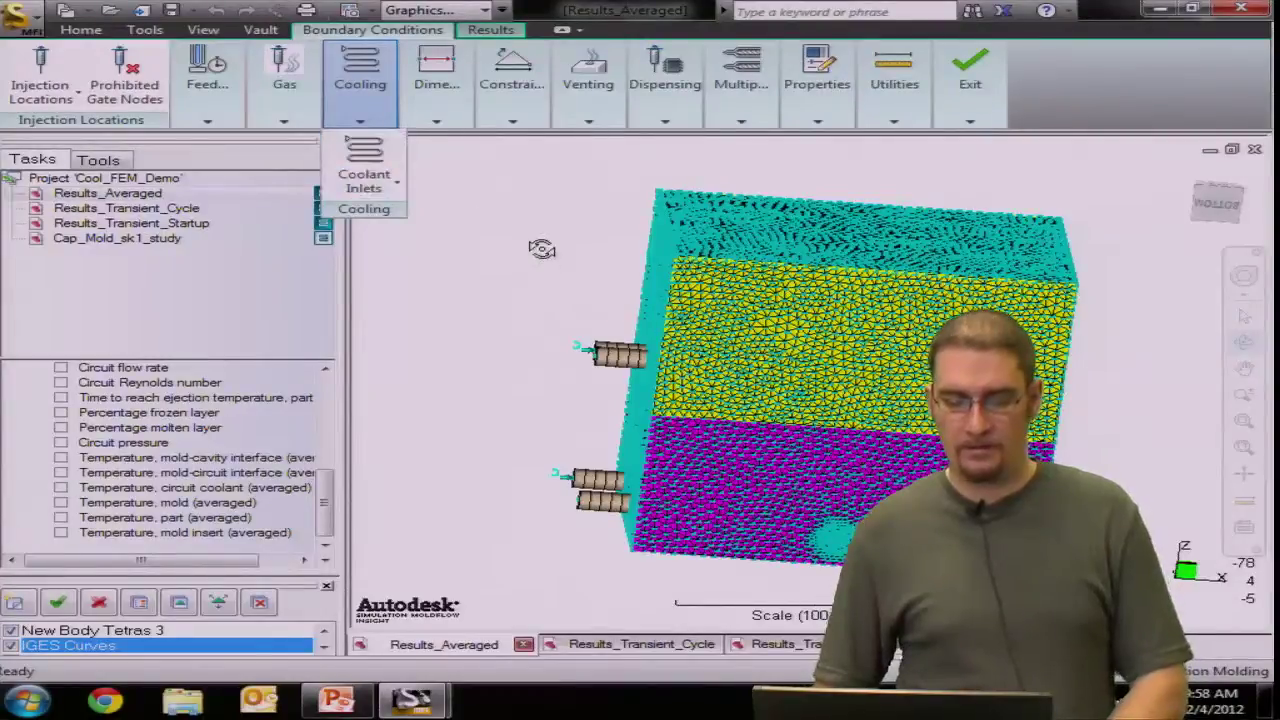
{"action": "left_click", "coordinate": [450, 210]}
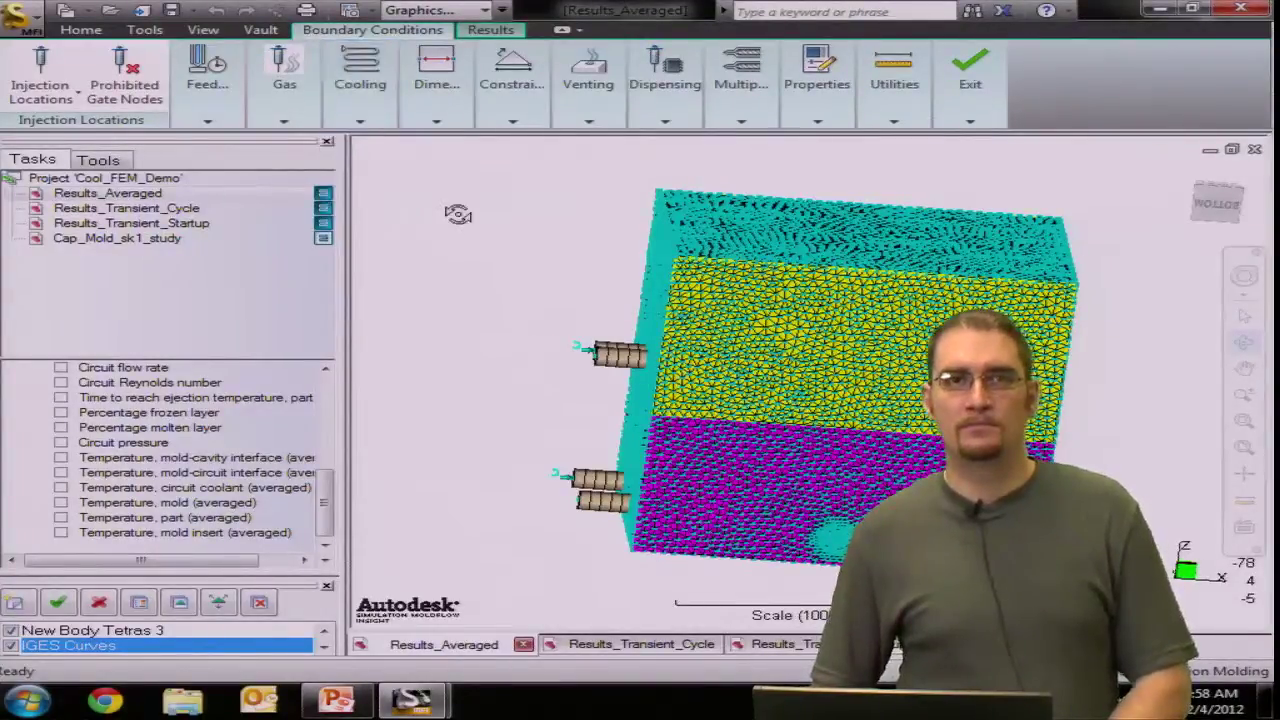
{"action": "left_click_drag", "start_coordinate": [491, 277], "coordinate": [514, 337]}
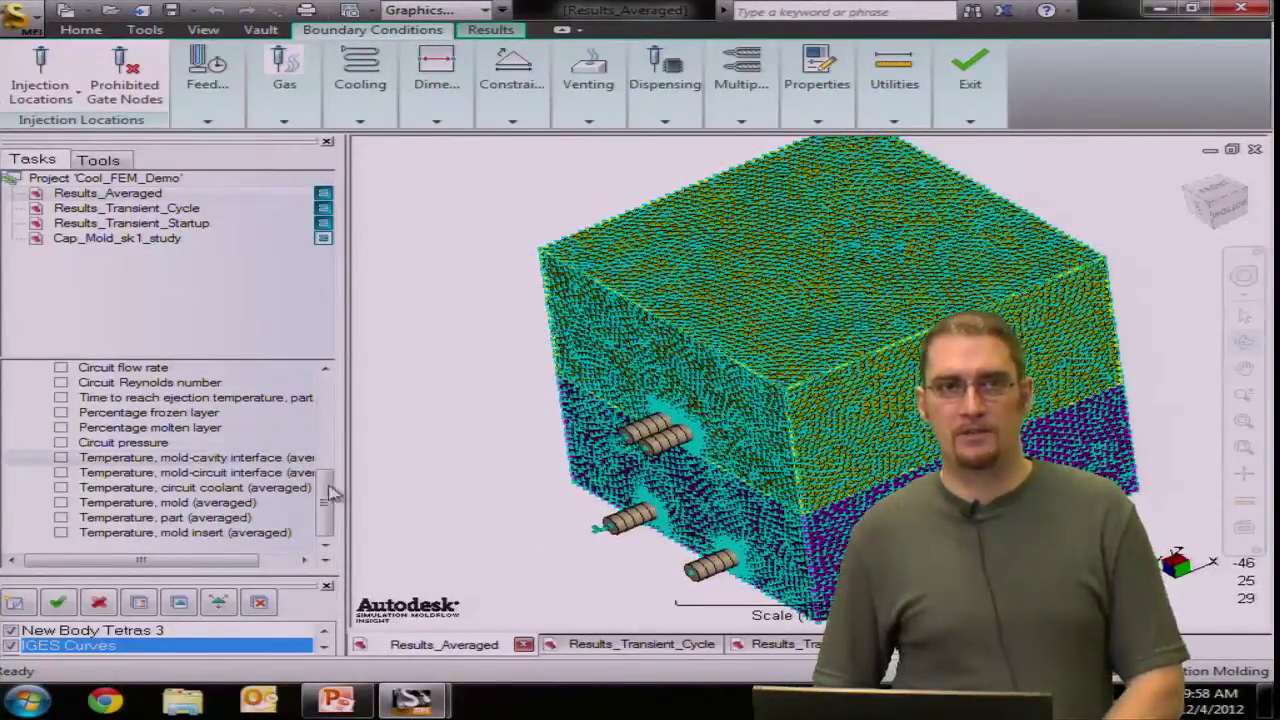
{"action": "left_click_drag", "start_coordinate": [333, 497], "coordinate": [327, 400]}
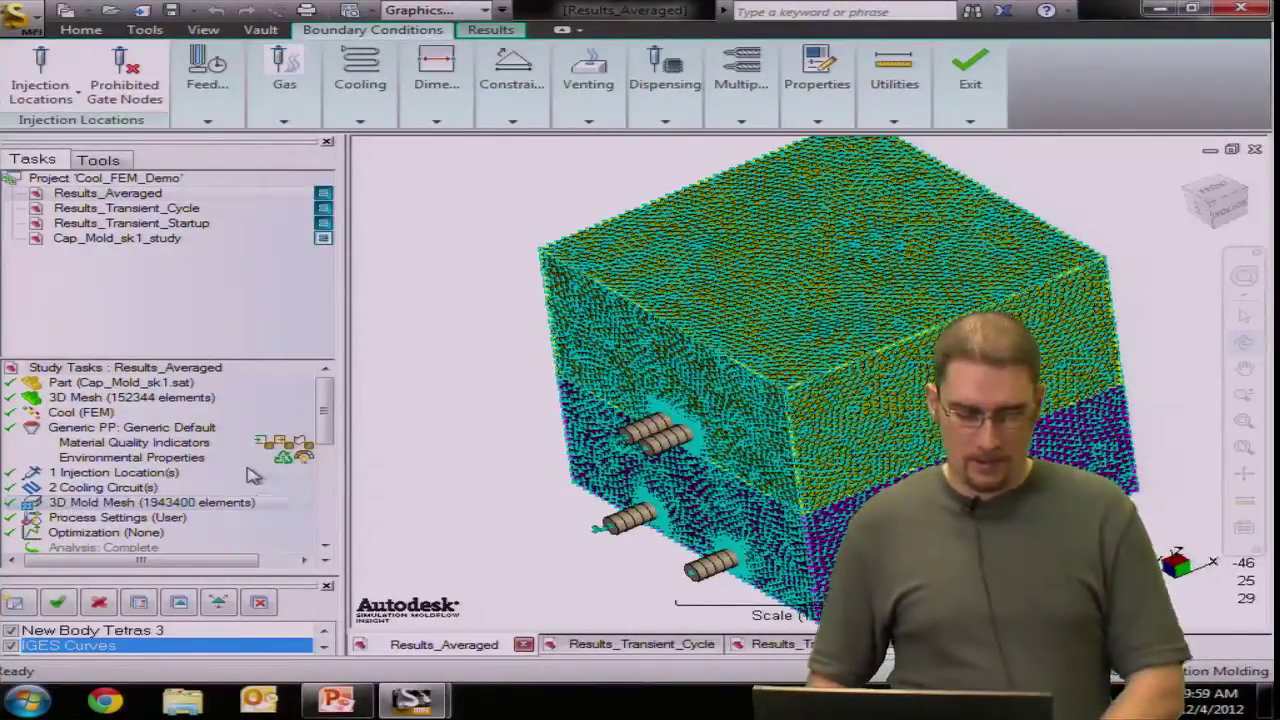
Browse the Cool (FEM) mold temperature options, leaving Averaged within cycle selected
{"action": "left_click", "coordinate": [95, 518]}
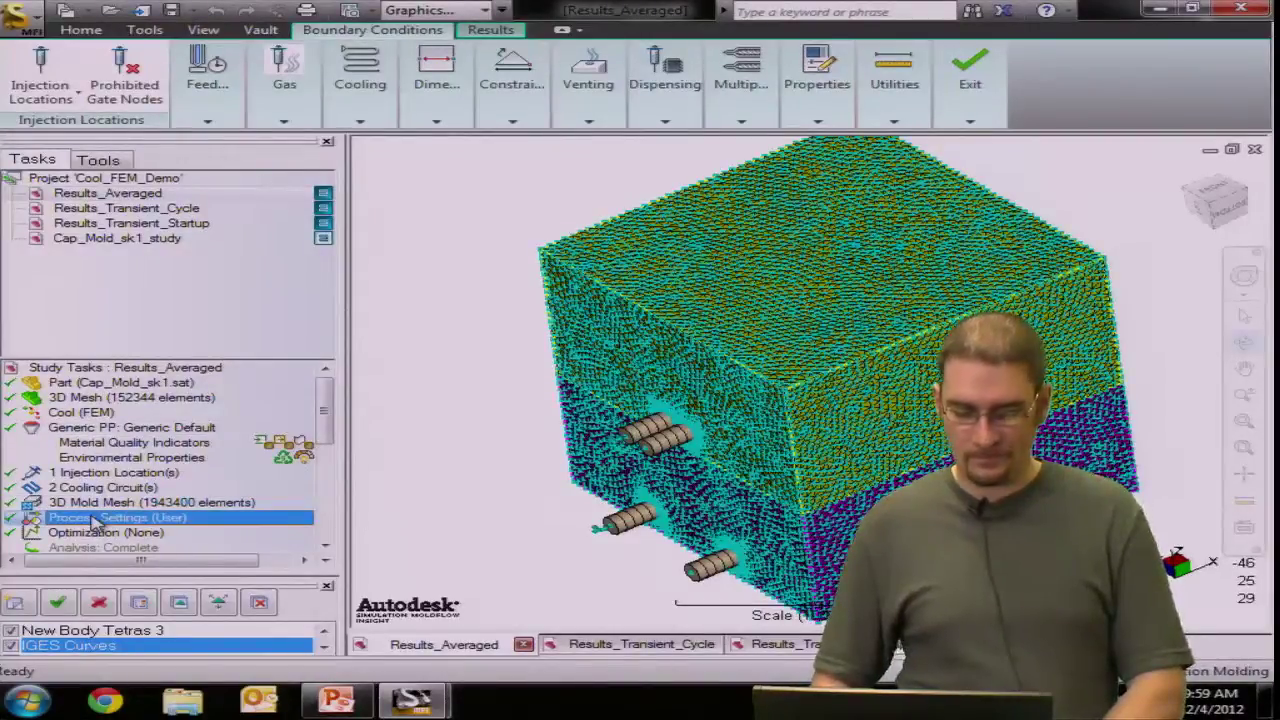
{"action": "double_click", "coordinate": [95, 518]}
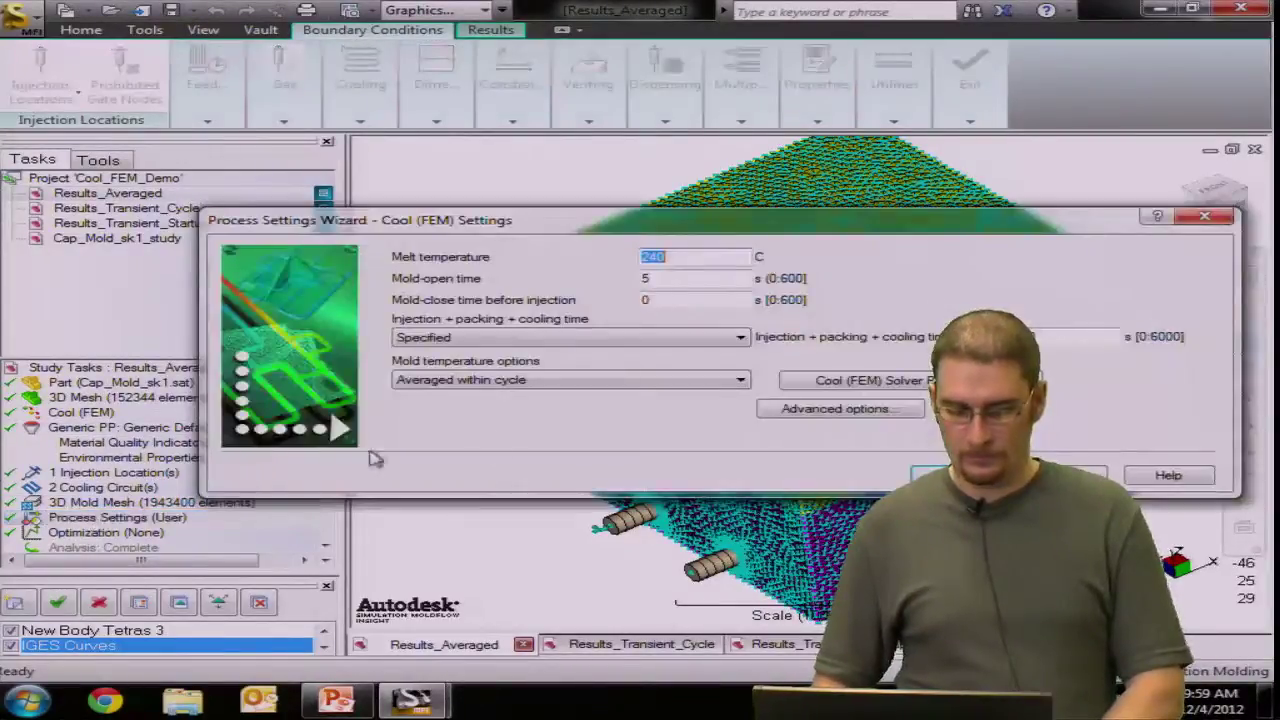
{"action": "left_click", "coordinate": [662, 381]}
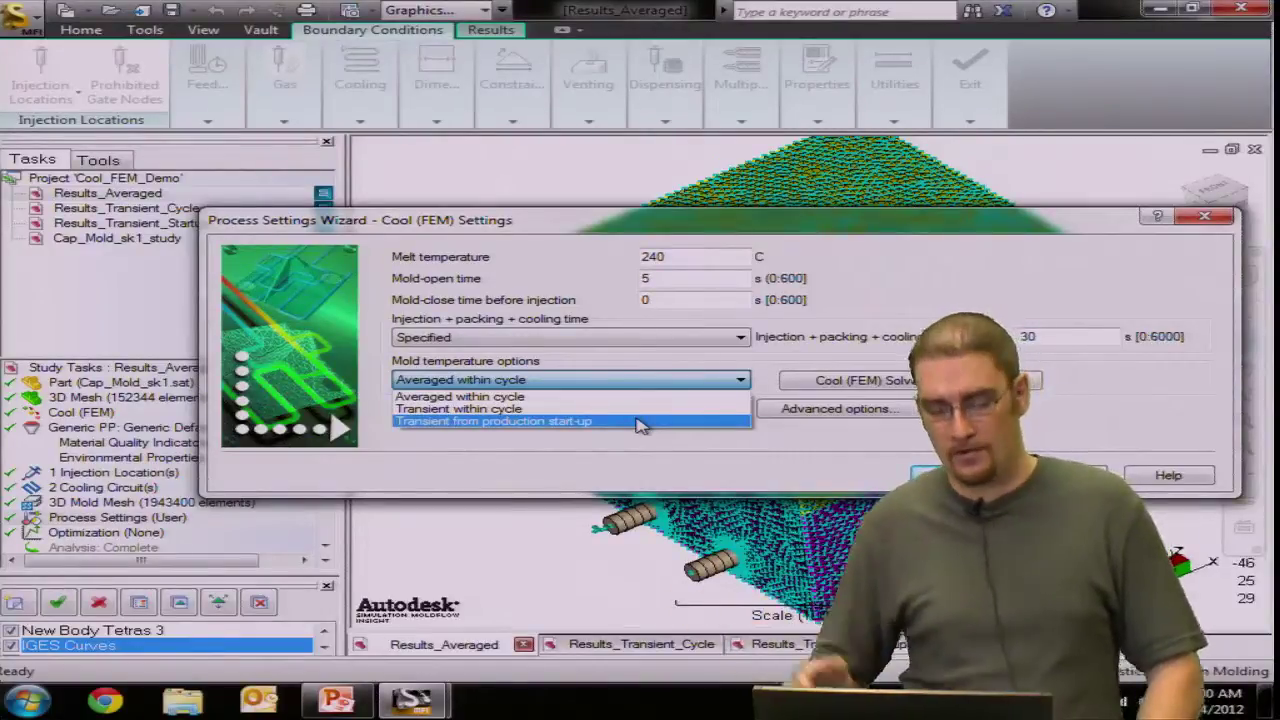
{"action": "key", "text": "Up"}
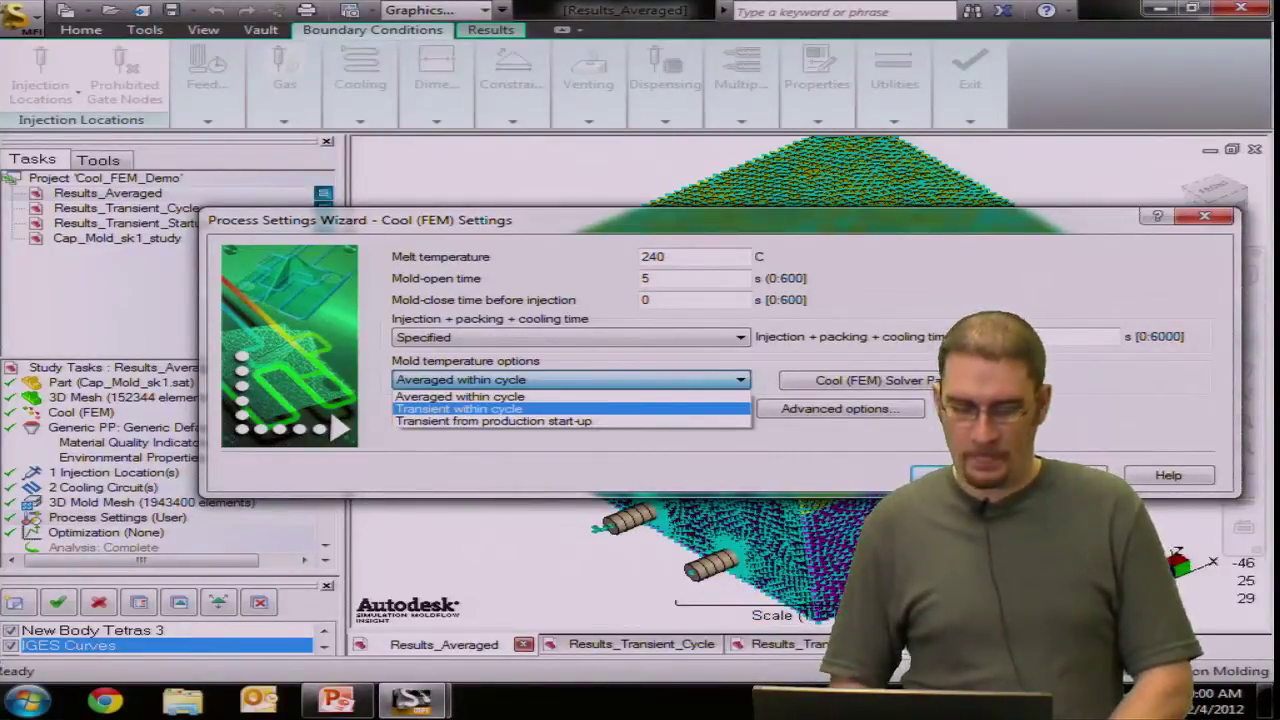
{"action": "key", "text": "Escape"}
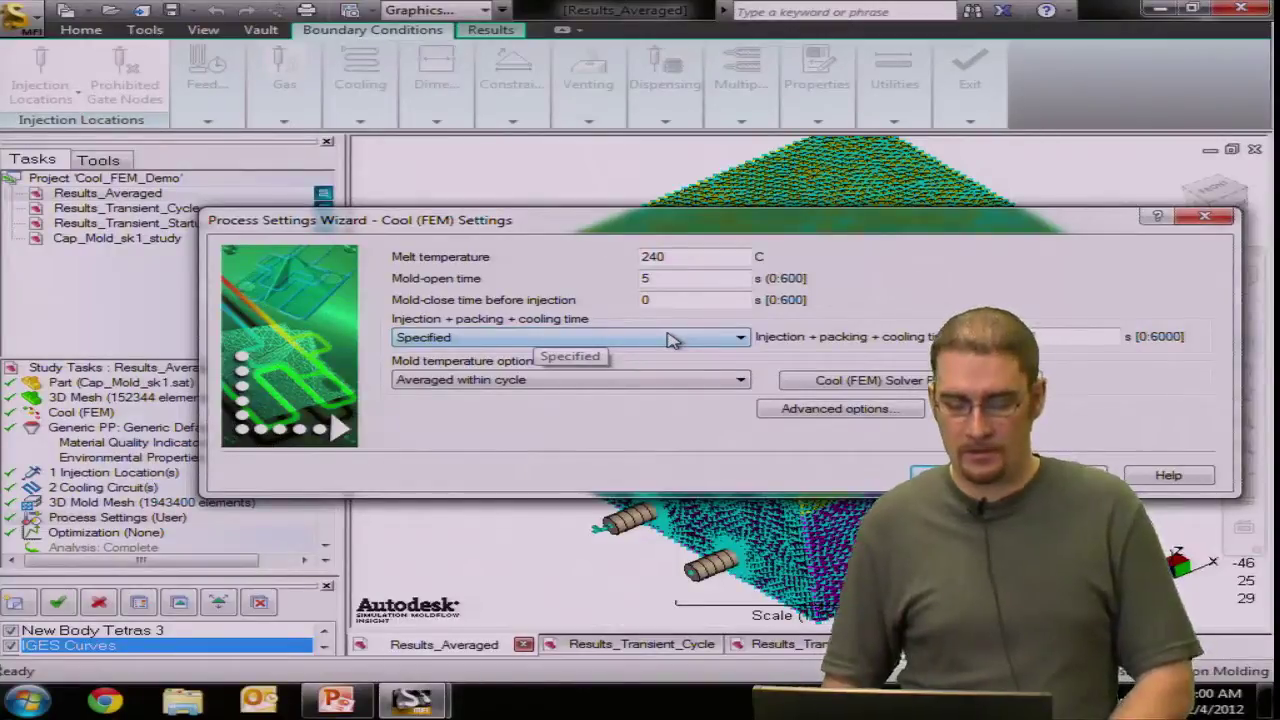
Keep Injection + packing + cooling time as Specified and close the Process Settings Wizard
{"action": "left_click", "coordinate": [672, 340]}
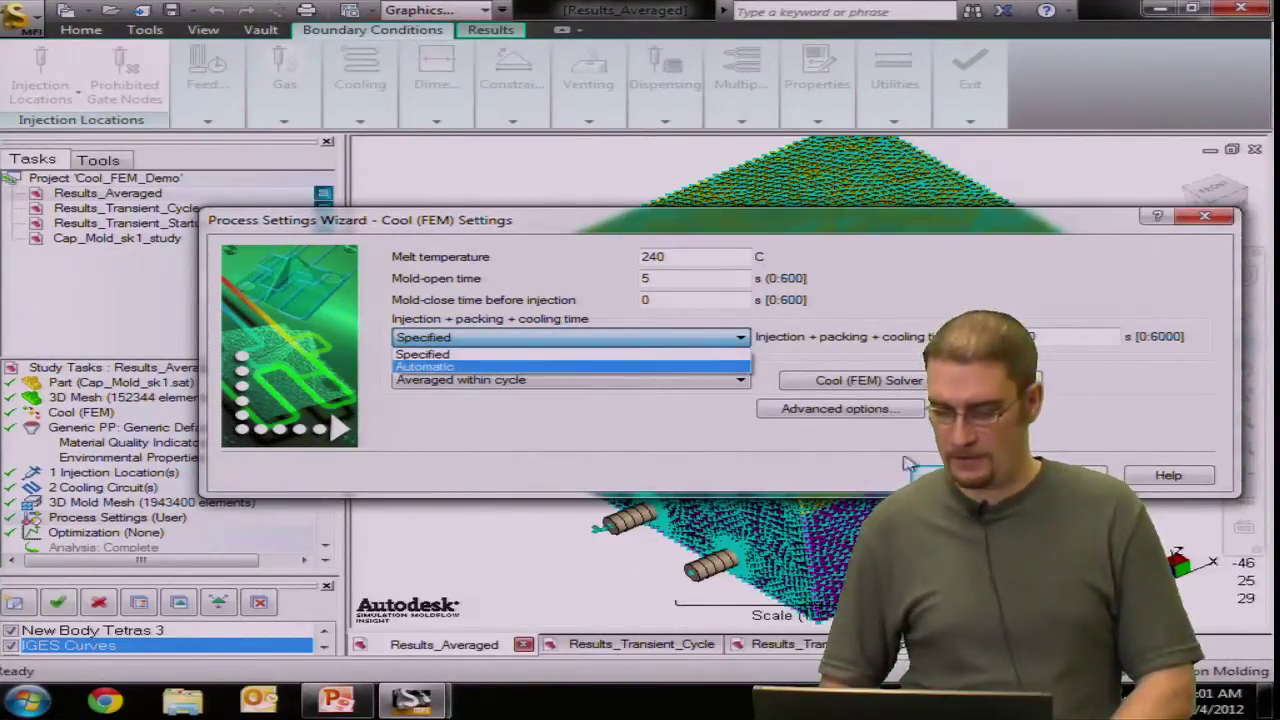
{"action": "left_click", "coordinate": [672, 341]}
{"action": "key", "text": "Return"}
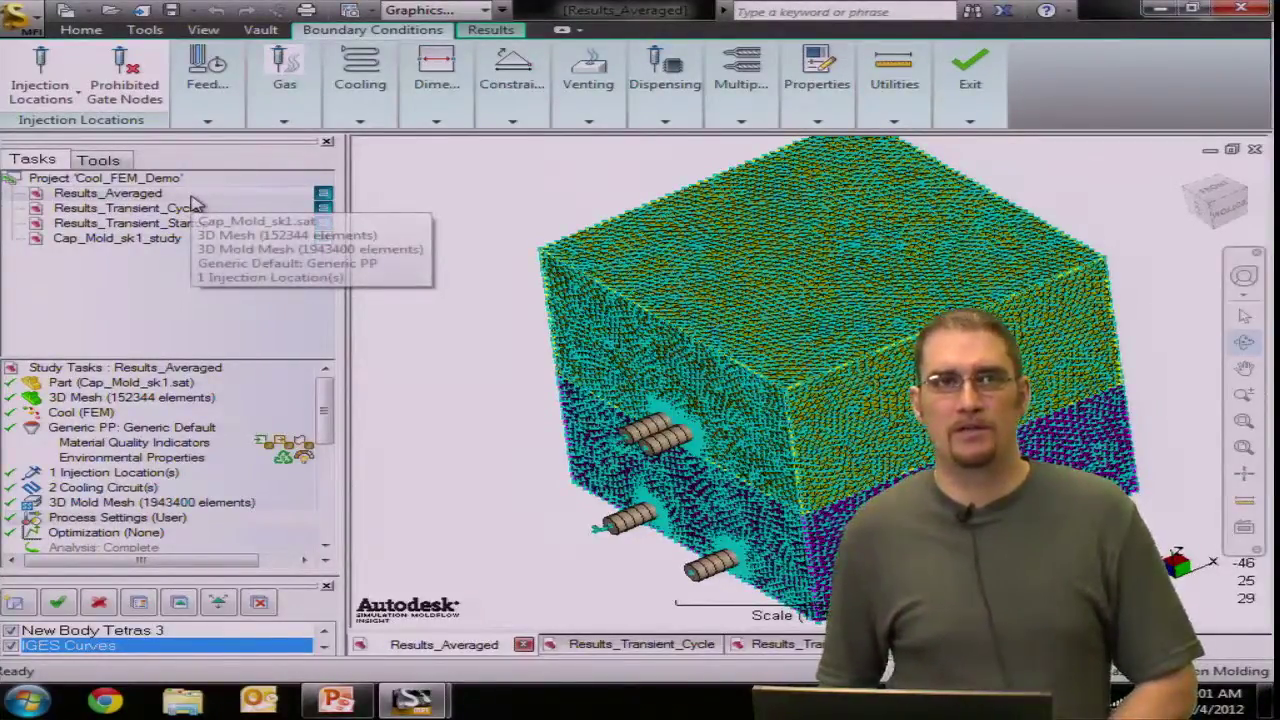
Select Results_Averaged and scroll to its Cool results: circuit flow rate, Reynolds number, averaged temperatures
{"action": "left_click", "coordinate": [194, 198]}
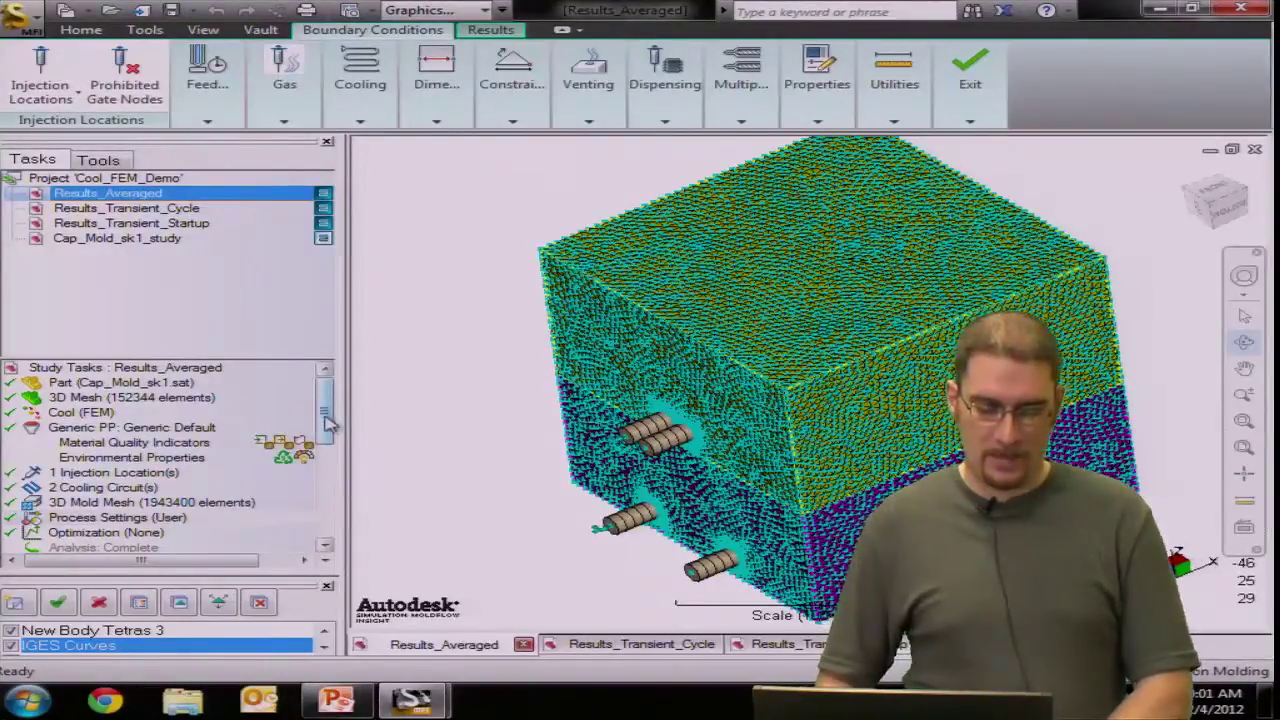
{"action": "scroll", "coordinate": [325, 452], "scroll_direction": "down", "scroll_amount": 3}
{"action": "left_click_drag", "start_coordinate": [325, 452], "coordinate": [325, 478]}
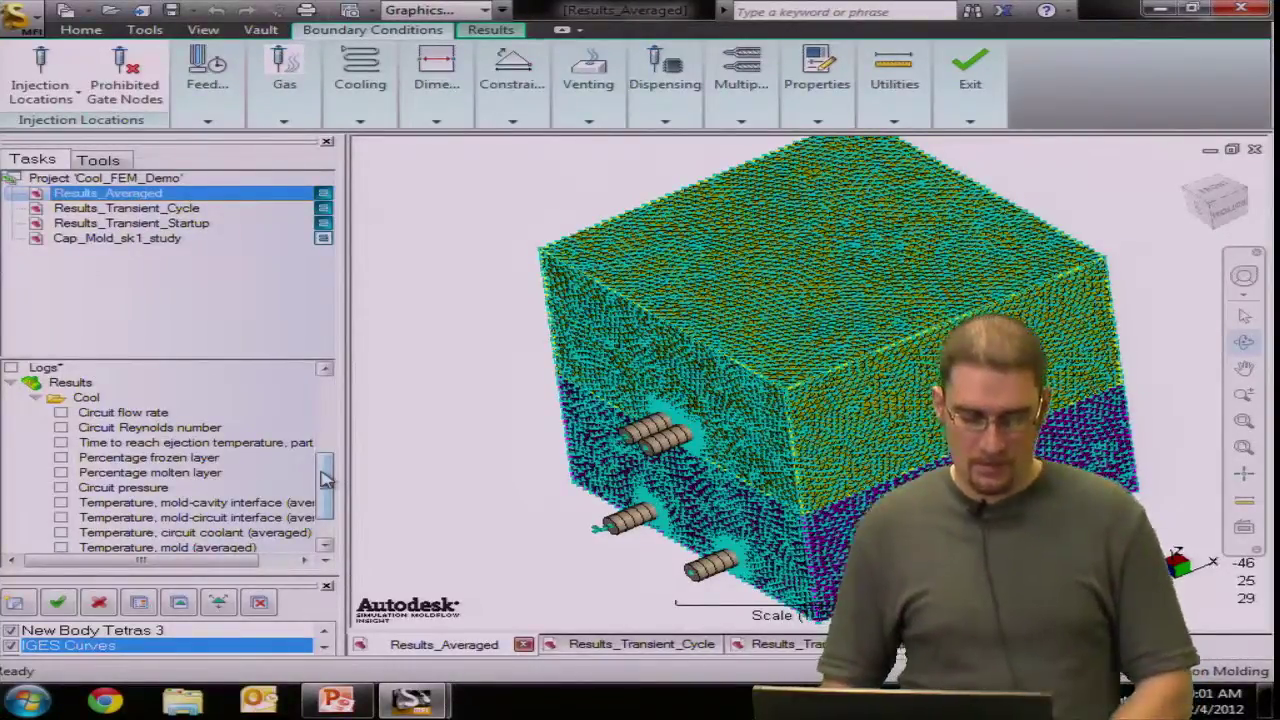
{"action": "left_click_drag", "start_coordinate": [323, 478], "coordinate": [323, 505]}
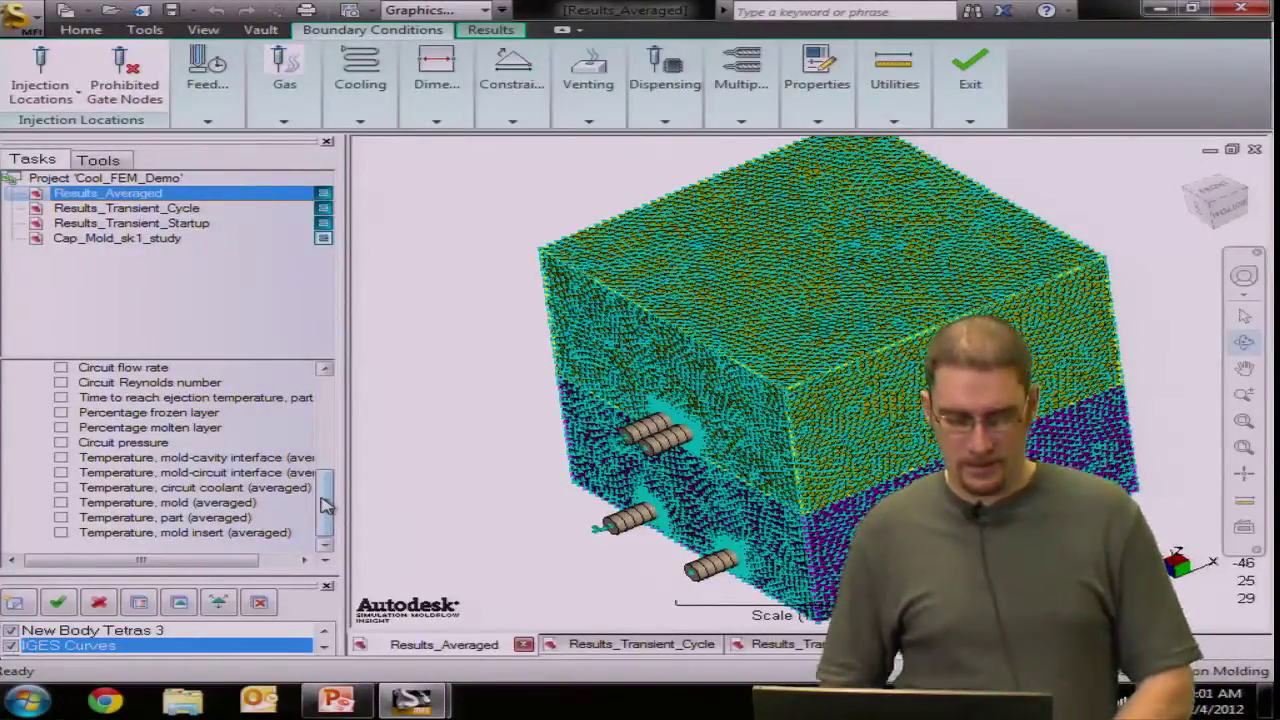
{"action": "scroll", "coordinate": [325, 503], "scroll_direction": "up", "scroll_amount": 1}
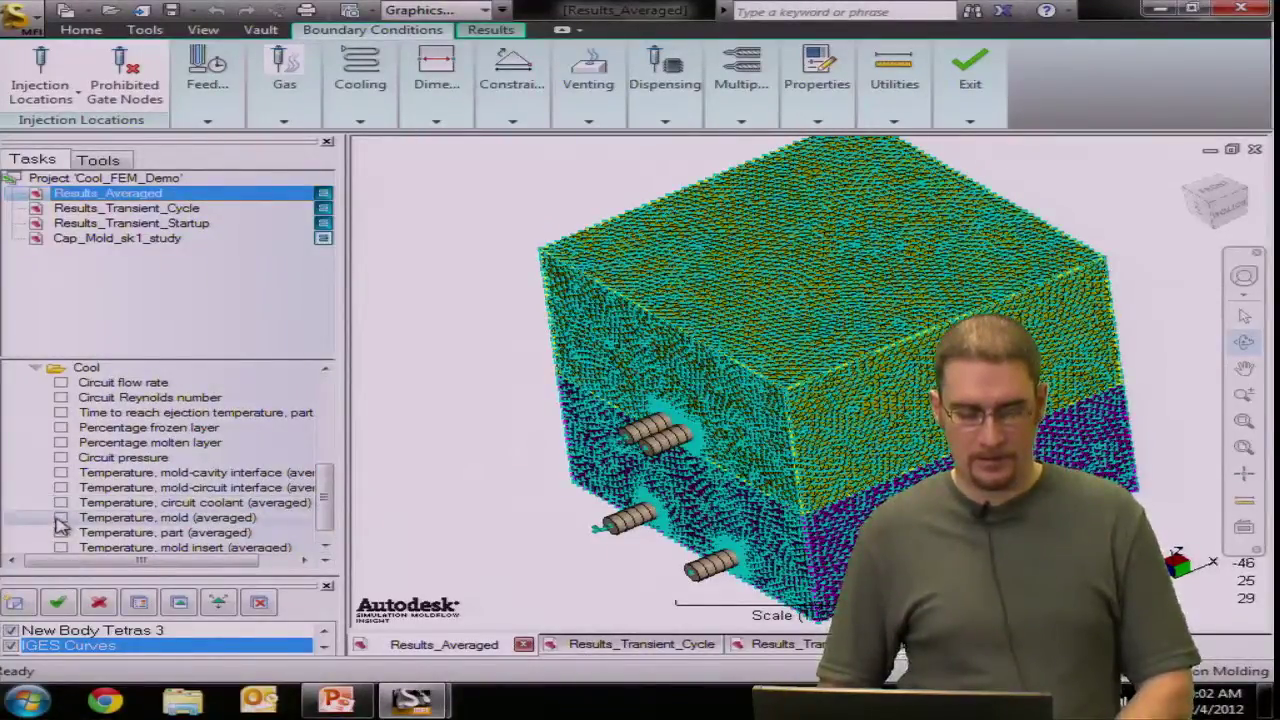
Plot the averaged mold temperature (25.14–31.13 C), cut on Plane YZ, and rotate toward the section
{"action": "left_click", "coordinate": [61, 518]}
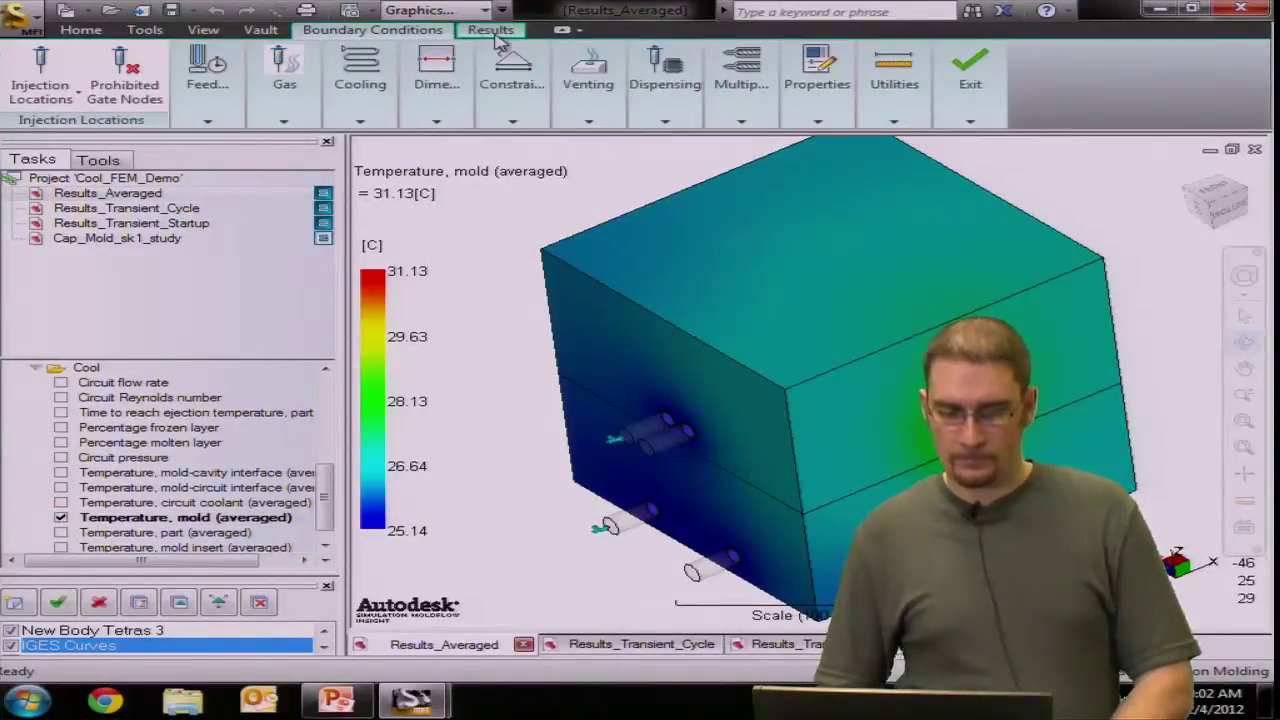
{"action": "left_click", "coordinate": [492, 30]}
{"action": "left_click", "coordinate": [955, 80]}
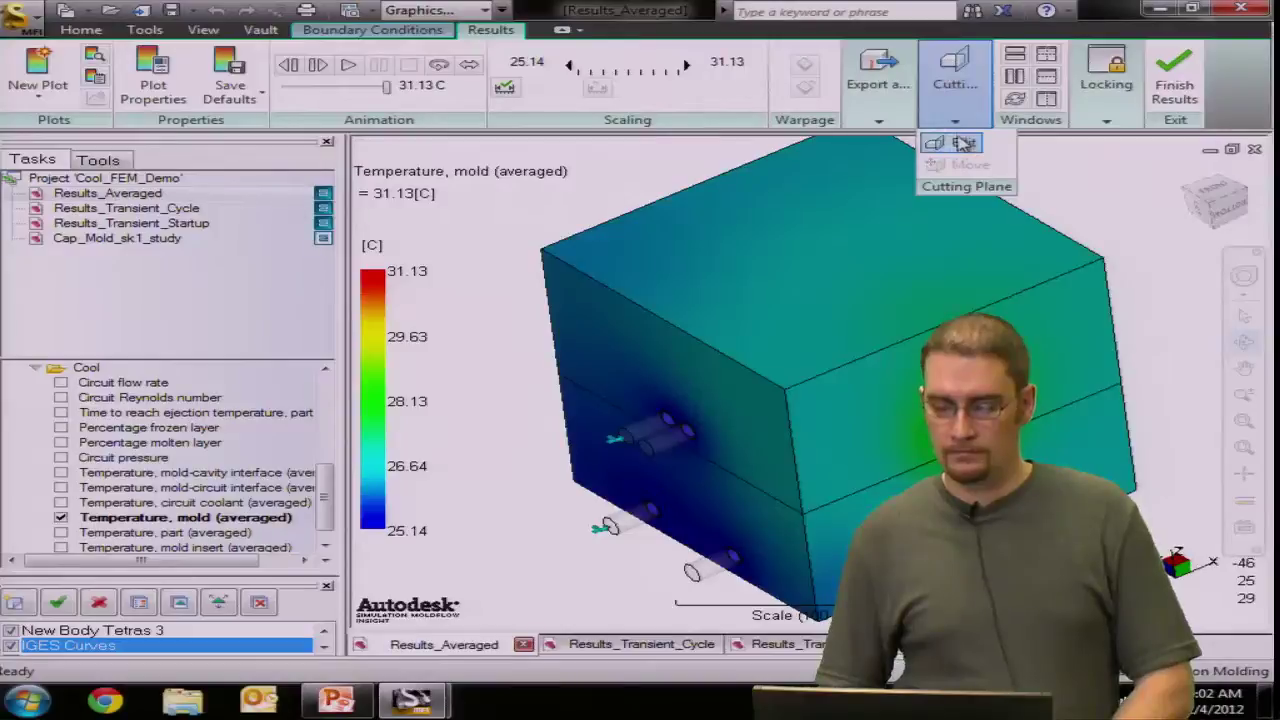
{"action": "left_click", "coordinate": [963, 144]}
{"action": "left_click", "coordinate": [425, 232]}
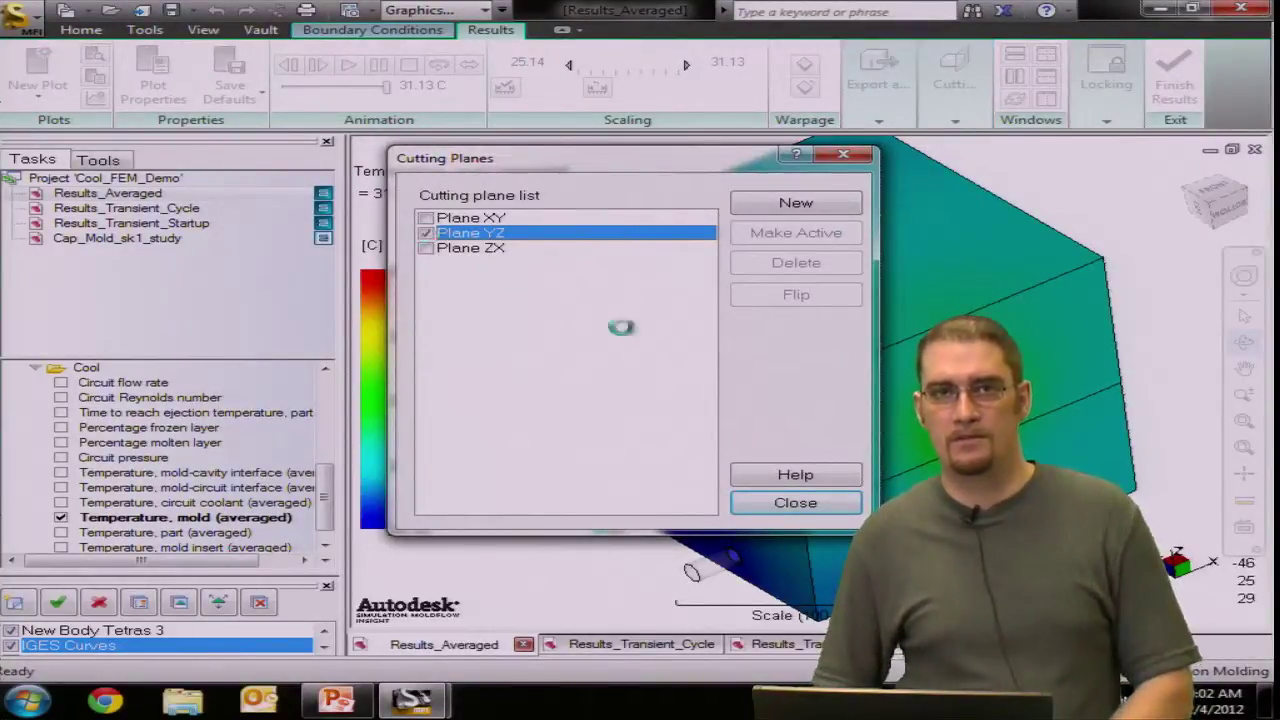
{"action": "left_click", "coordinate": [786, 502]}
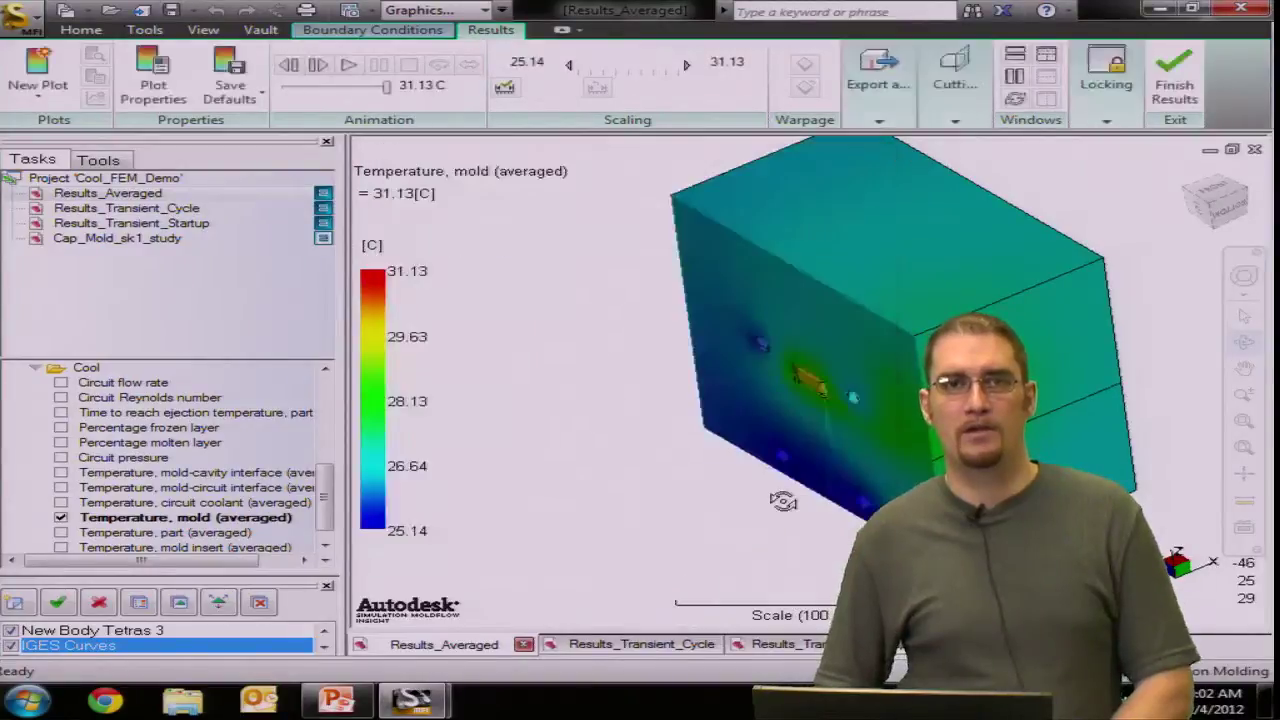
{"action": "mouse_move", "coordinate": [849, 463]}
{"action": "left_mouse_down"}
{"action": "mouse_move", "coordinate": [922, 447]}
{"action": "mouse_move", "coordinate": [910, 452]}
{"action": "left_mouse_up"}
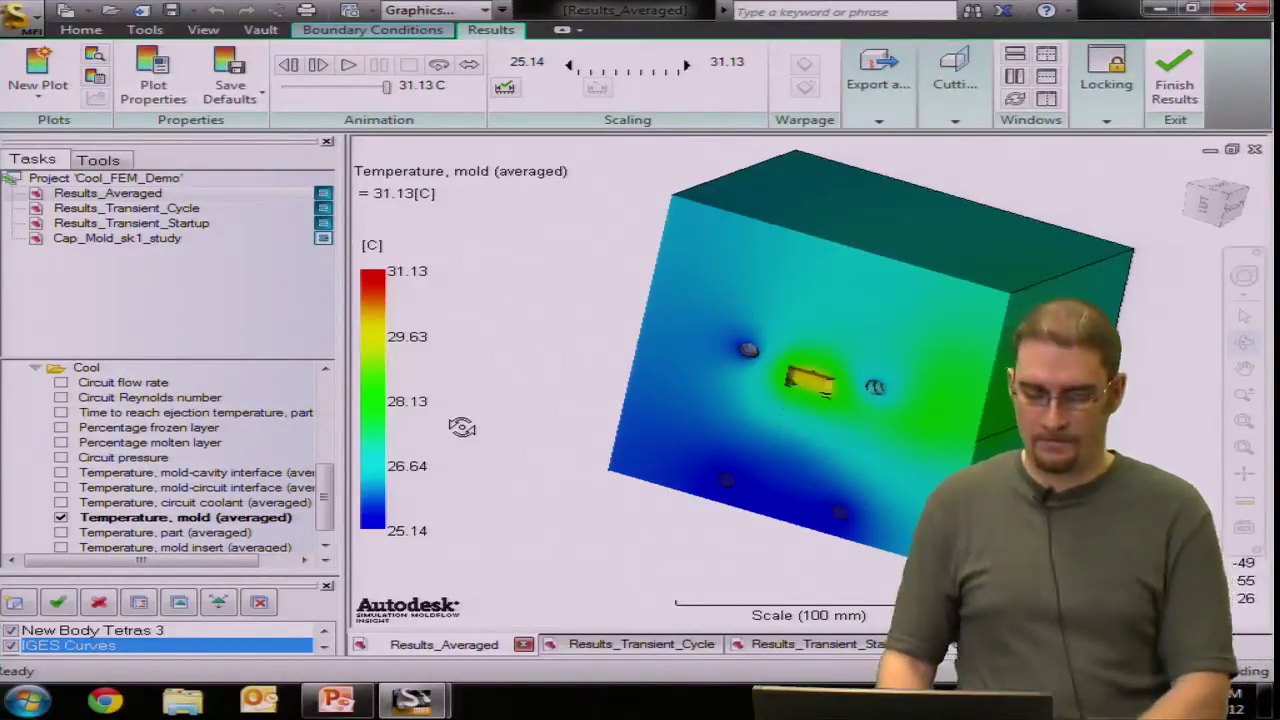
{"action": "left_click", "coordinate": [120, 215]}
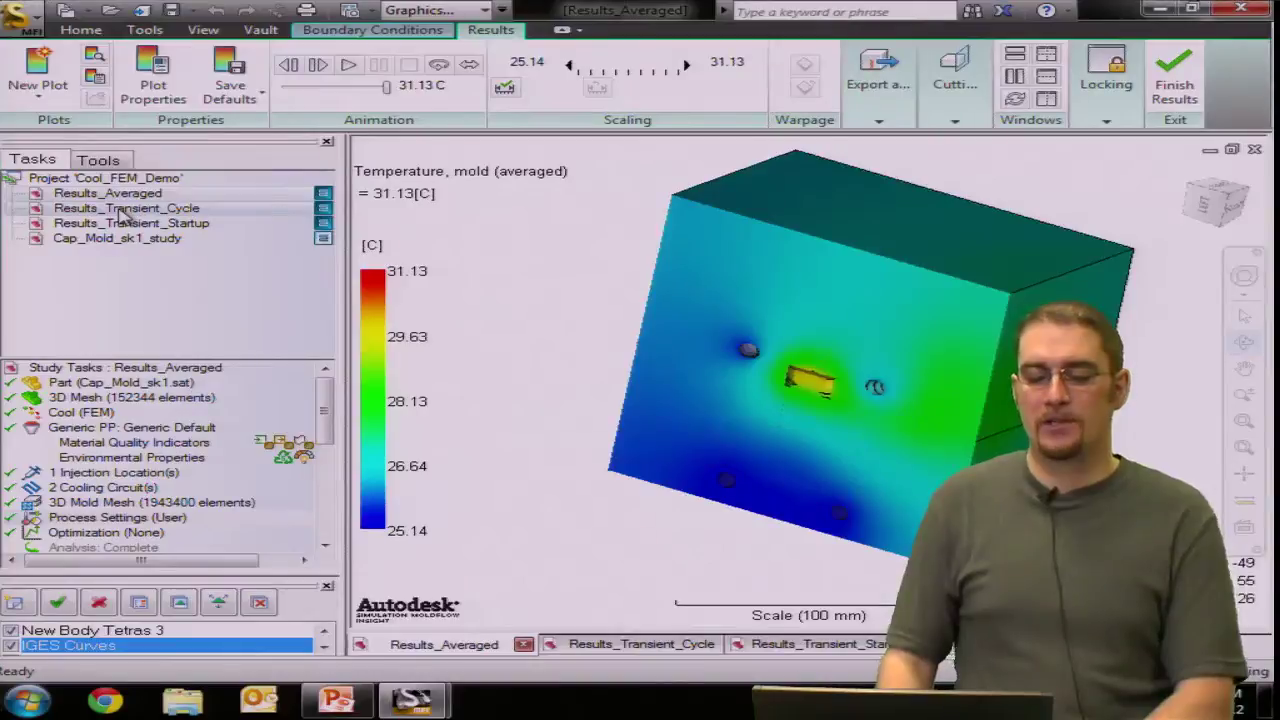
Open Results_Transient_Cycle and show its Analysis Log beneath the node N21074 mold temperature plot
{"action": "double_click", "coordinate": [120, 209]}
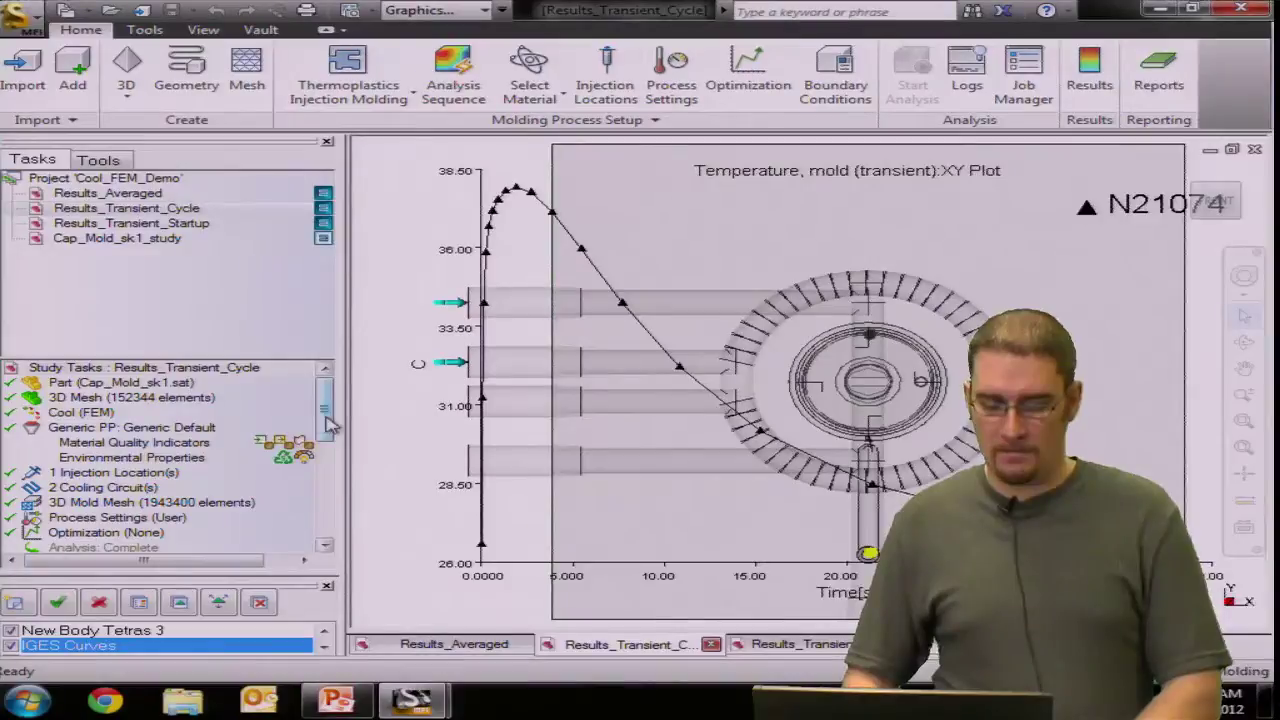
{"action": "scroll", "coordinate": [330, 425], "scroll_direction": "down", "scroll_amount": 2}
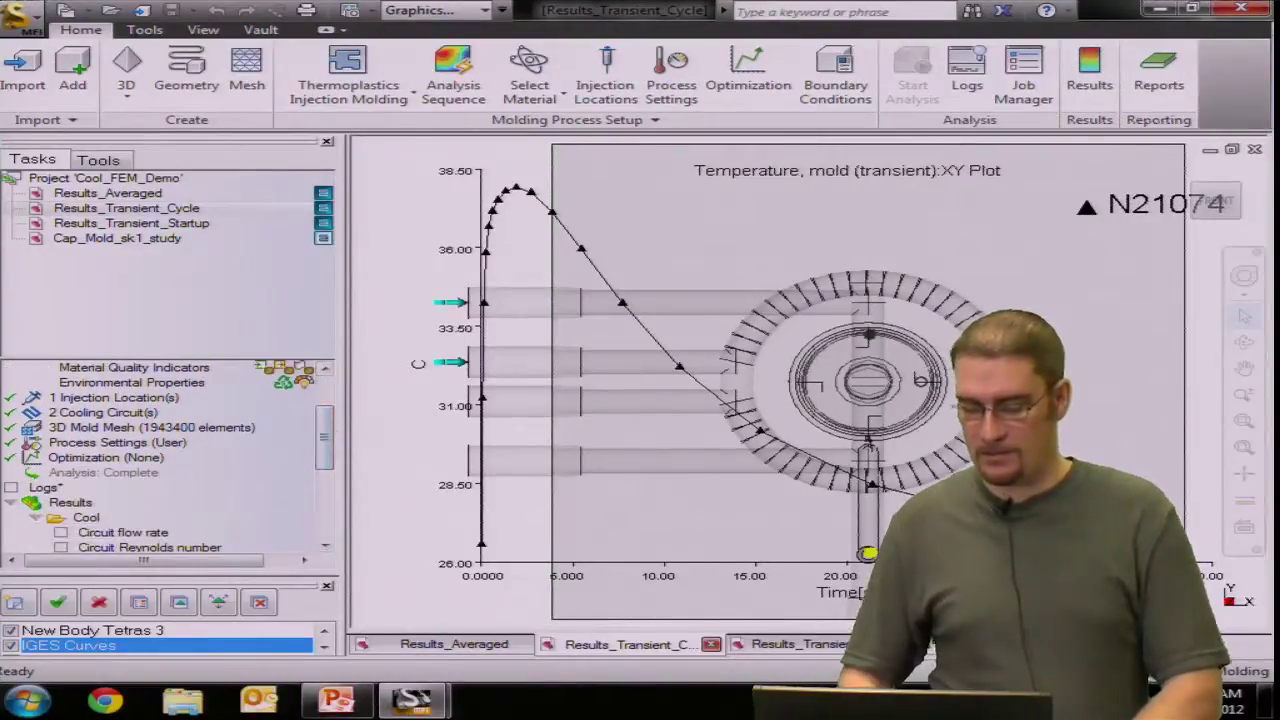
{"action": "left_click", "coordinate": [10, 487]}
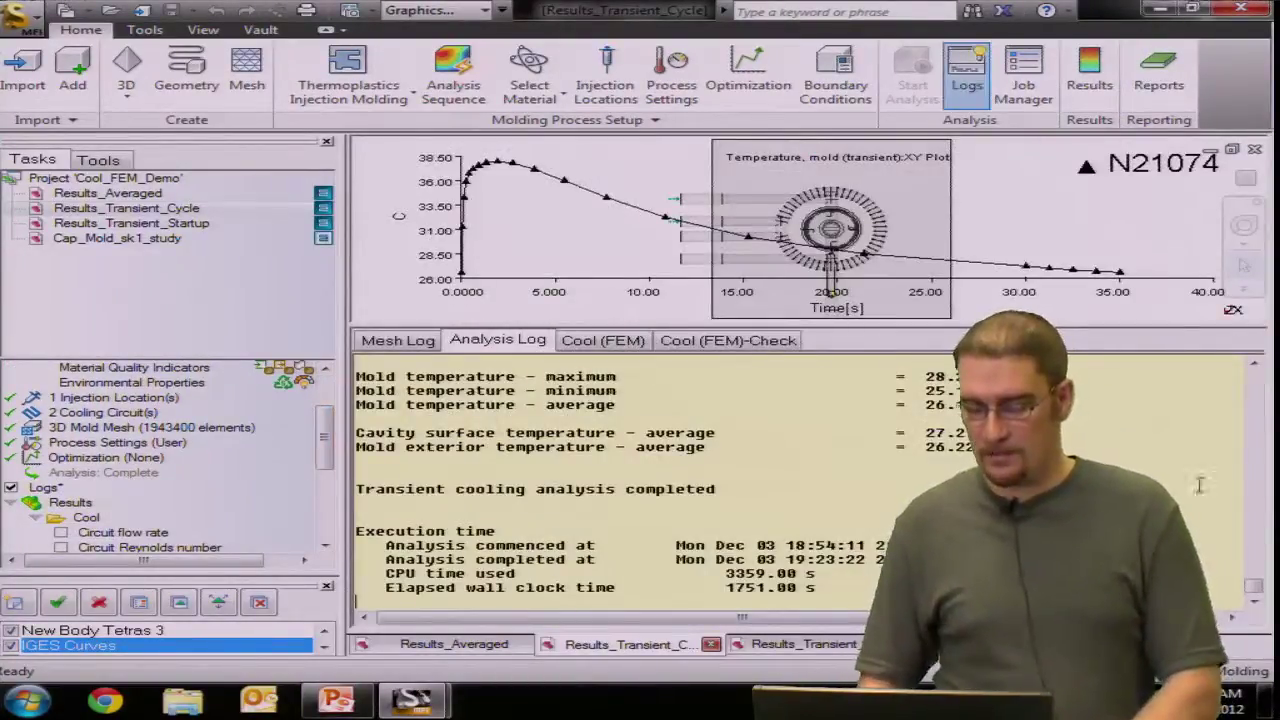
{"action": "left_click", "coordinate": [1256, 365]}
Check the log's Result Summary and execution time, then hide the Logs panel
{"action": "left_click_drag", "start_coordinate": [1256, 365], "coordinate": [1256, 365]}
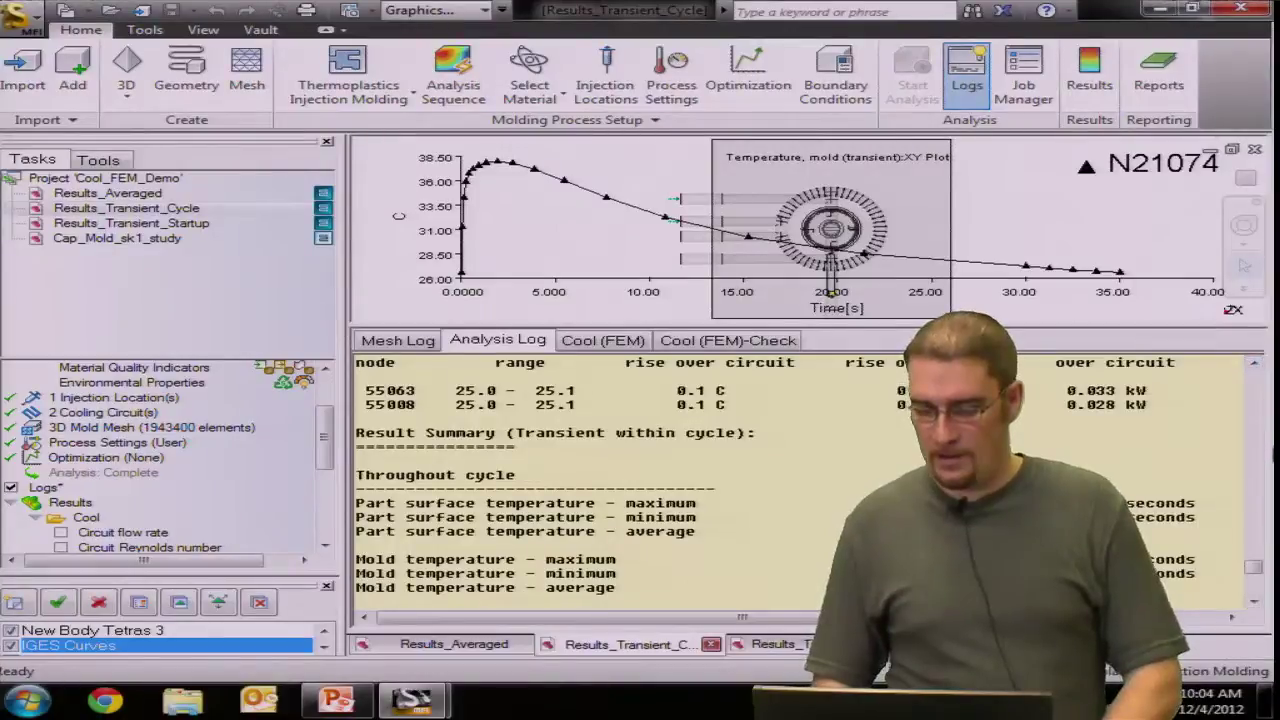
{"action": "left_click", "coordinate": [1255, 601]}
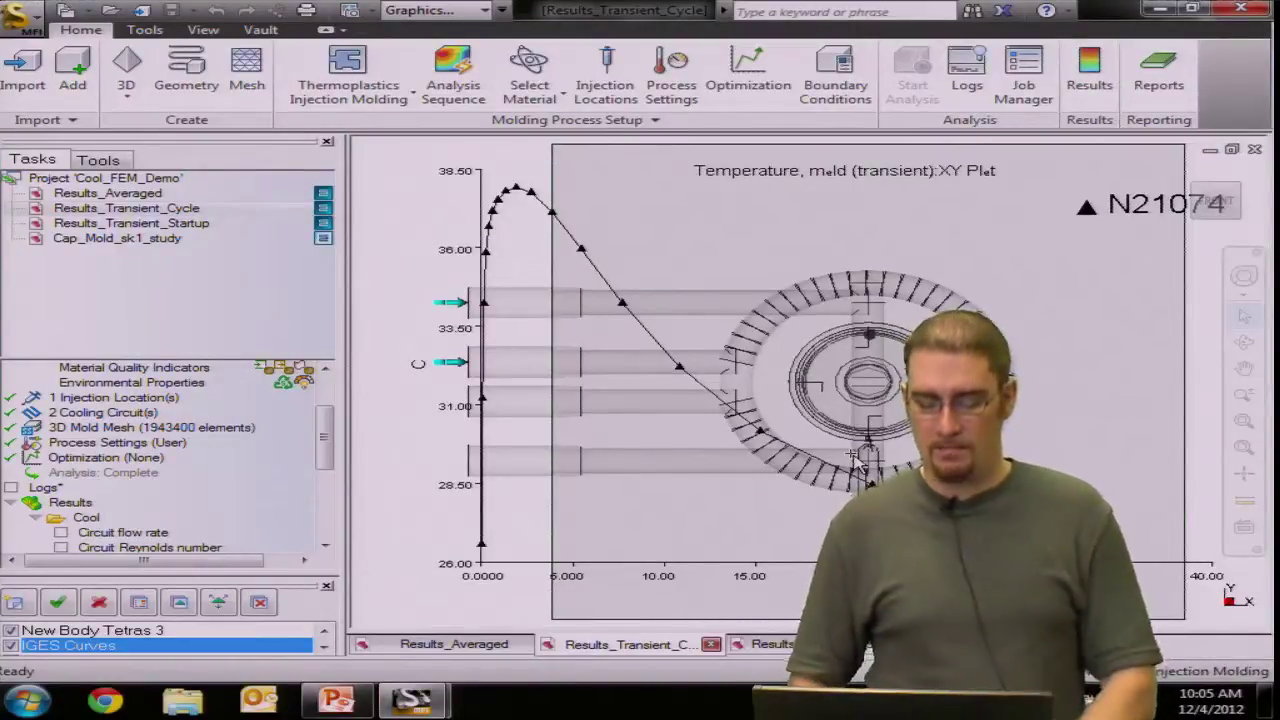
Rotate the mold to an oblique view and open the Results_Transient_Startup study
{"action": "middle_click_drag", "start_coordinate": [848, 446], "coordinate": [1090, 393]}
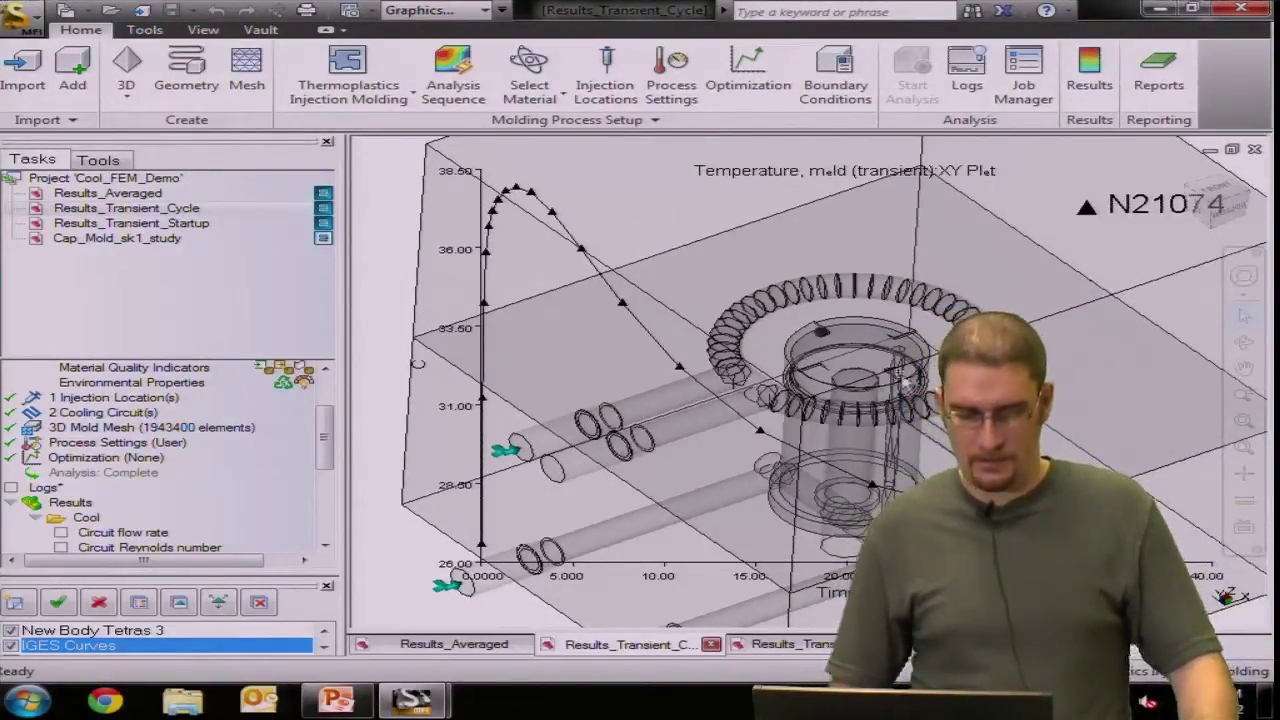
{"action": "double_click", "coordinate": [165, 225]}
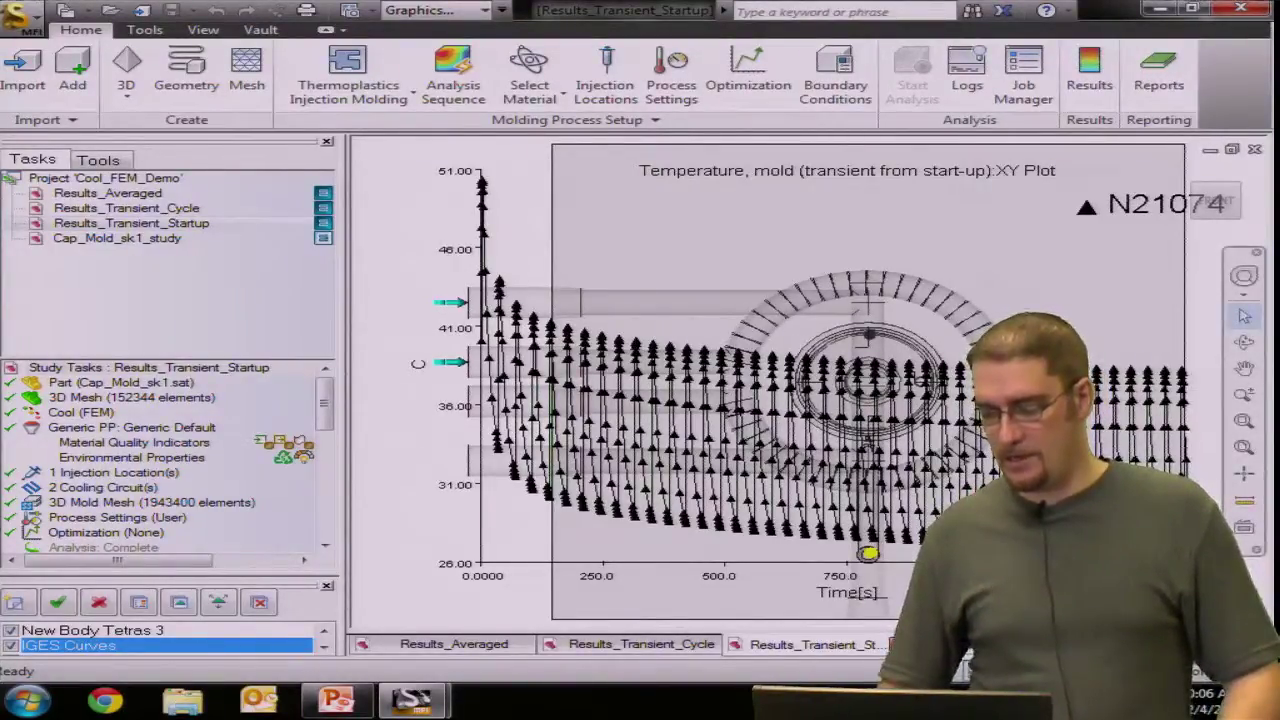
Show the start-up study's Analysis Log, which reports 42 cycles and 24 min to steady state
{"action": "key", "text": "ctrl+l"}
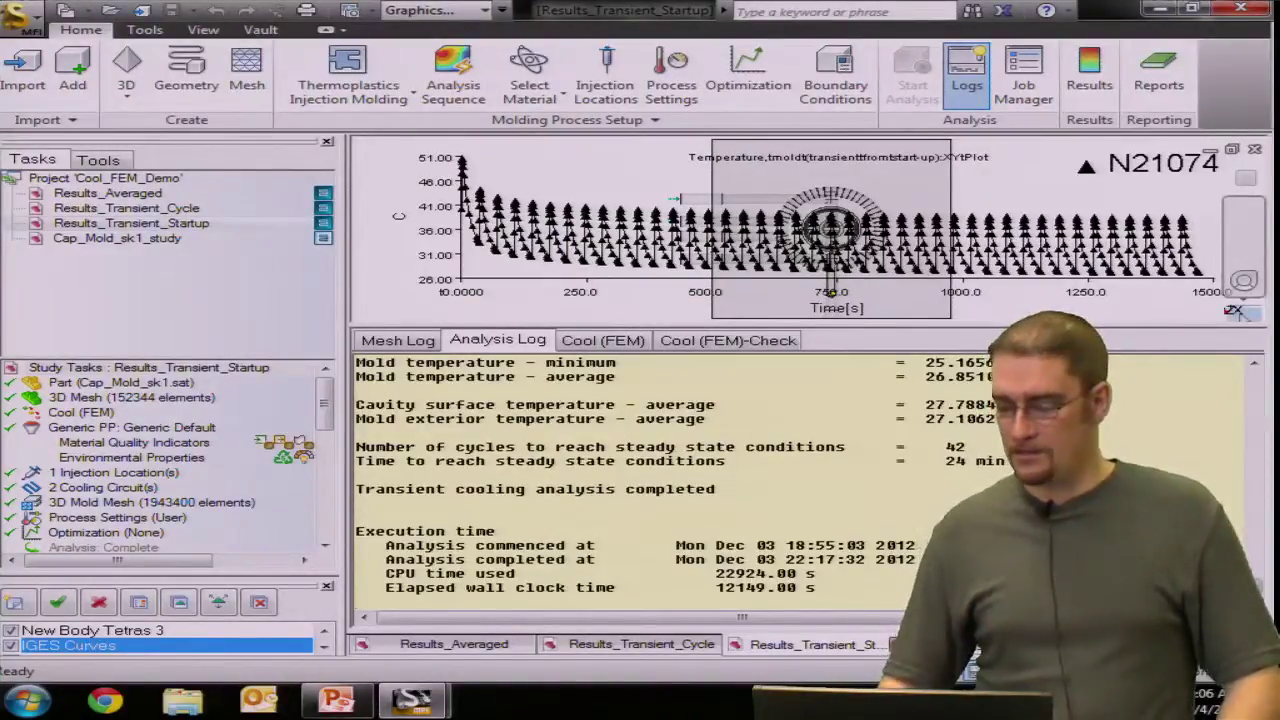
{"action": "left_click", "coordinate": [1255, 364]}
{"action": "left_click", "coordinate": [1255, 364]}
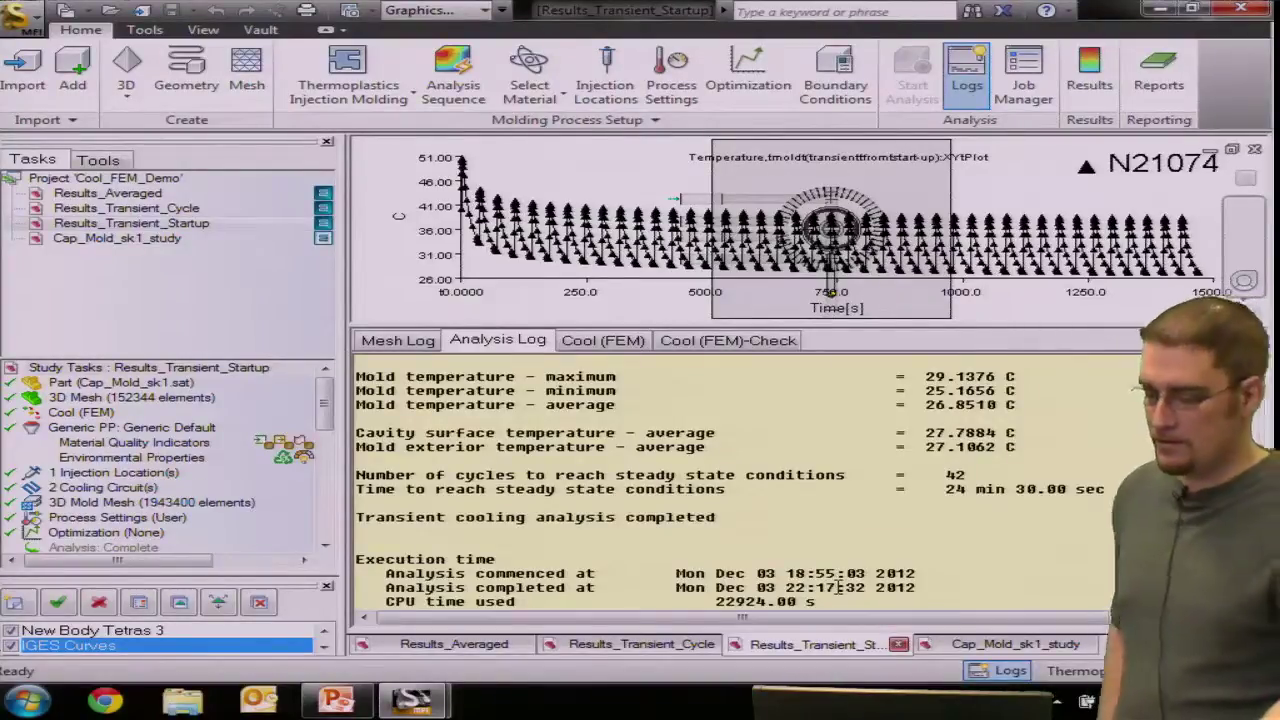
{"action": "scroll", "coordinate": [1258, 605], "scroll_direction": "down", "scroll_amount": 1}
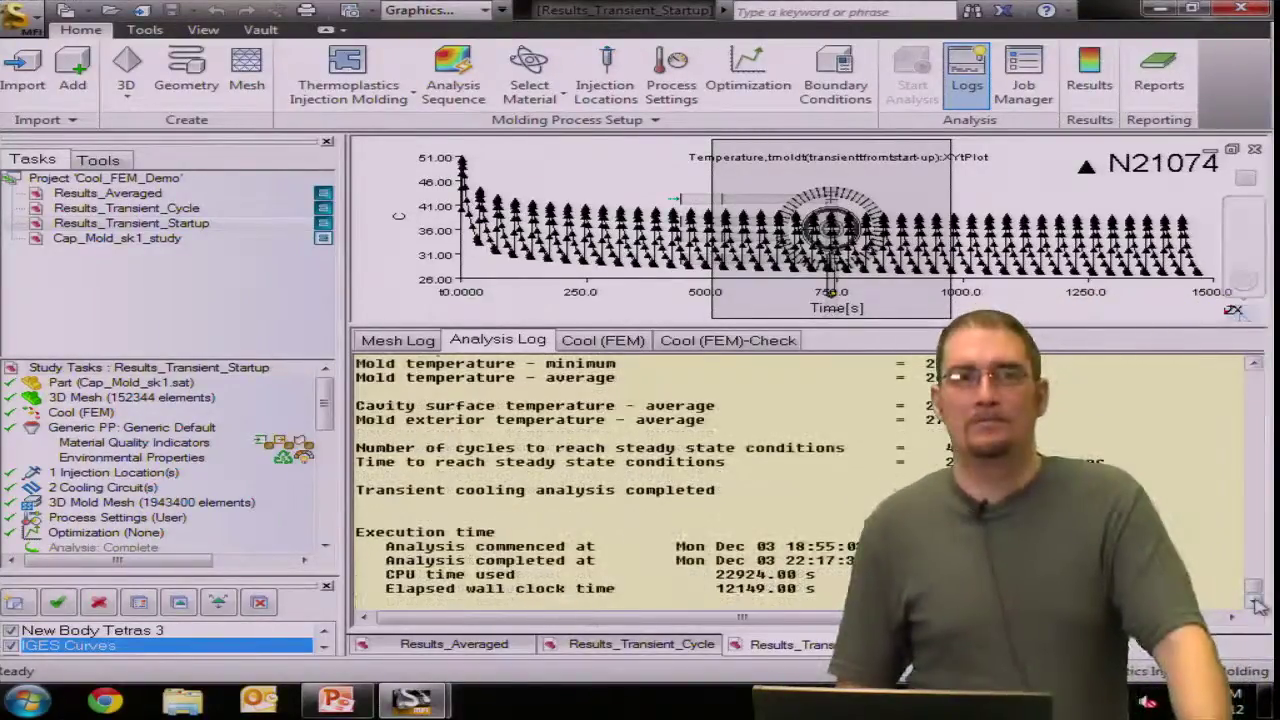